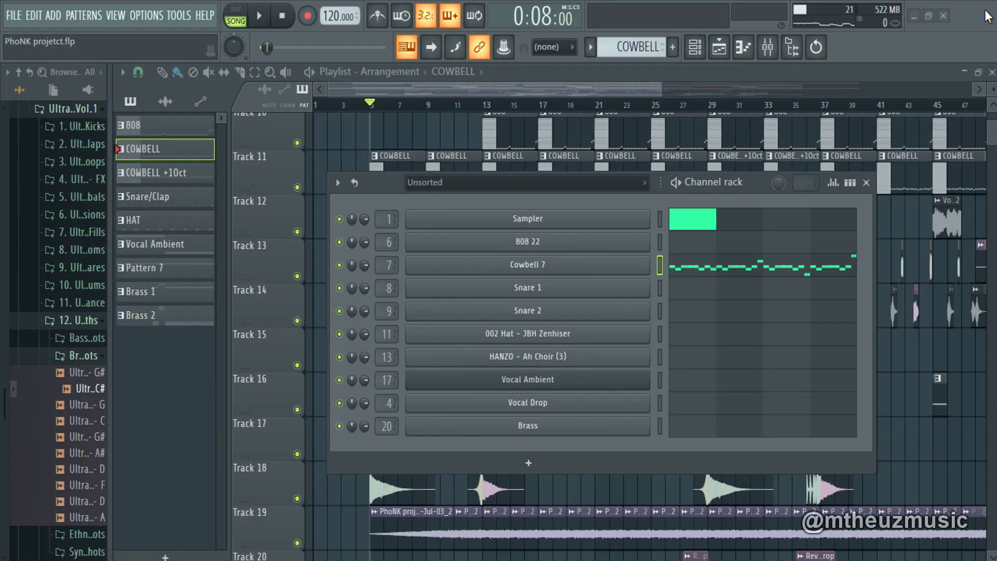
{"action": "right_click", "coordinate": [648, 265]}
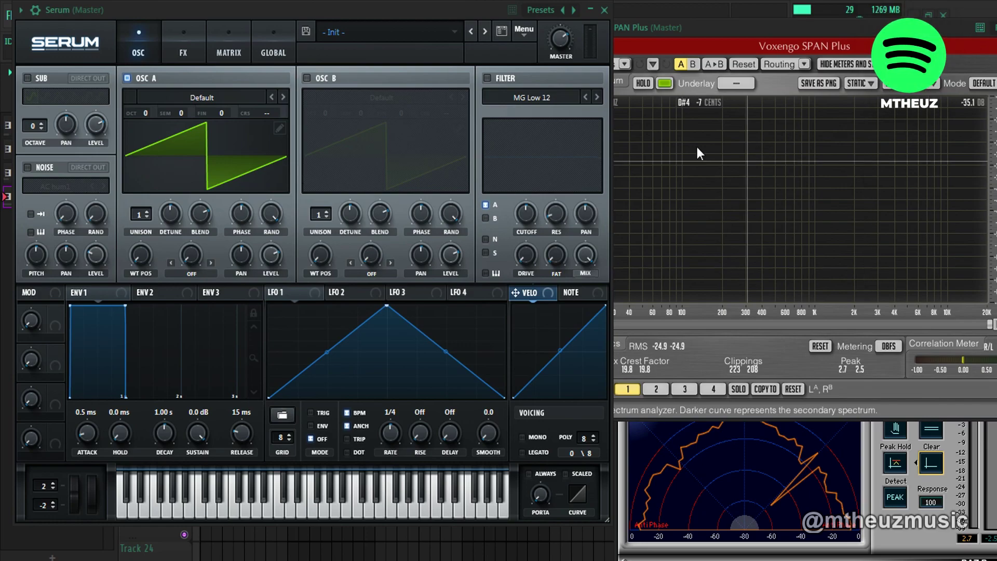
- Enable Serum's filter section and look through the available filter type categories
{"action": "left_click", "coordinate": [487, 78]}
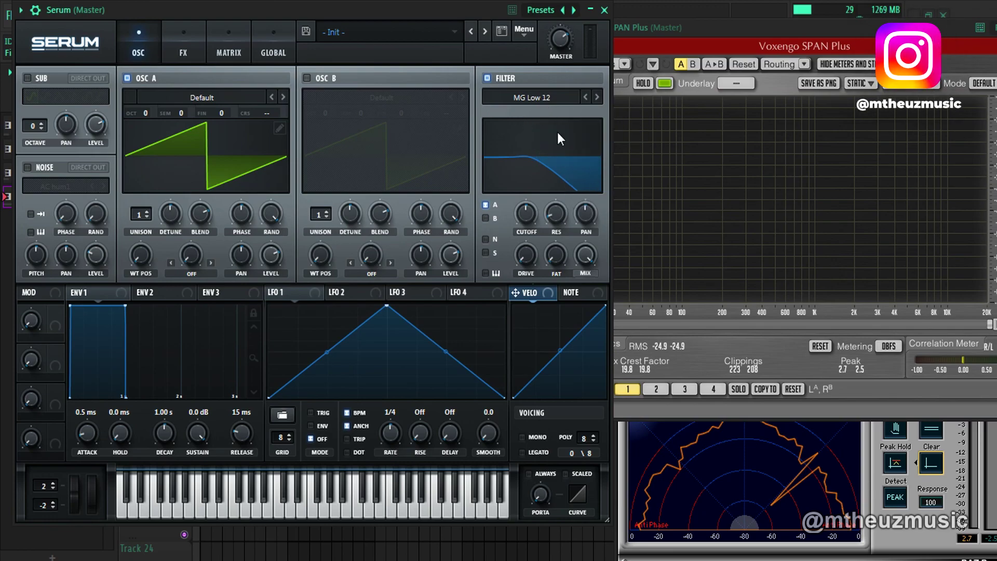
{"action": "left_click", "coordinate": [540, 97]}
{"action": "mouse_move", "coordinate": [534, 131]}
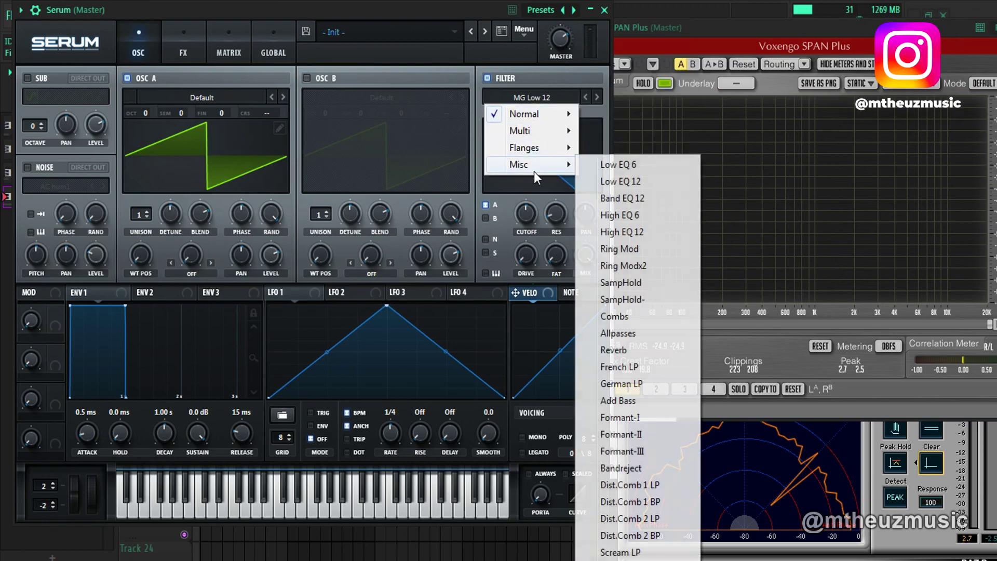
{"action": "left_click", "coordinate": [530, 73]}
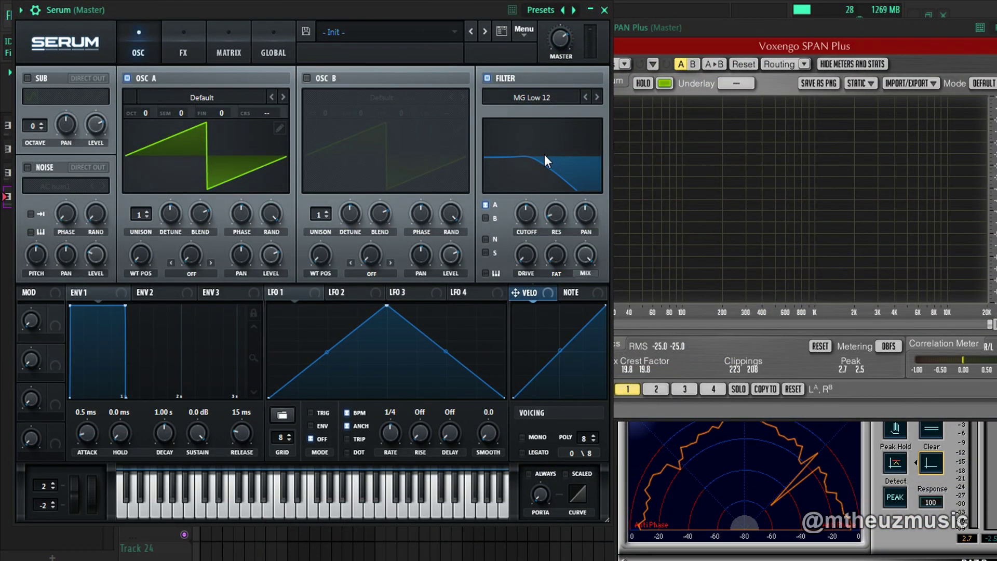
{"action": "left_click", "coordinate": [543, 98]}
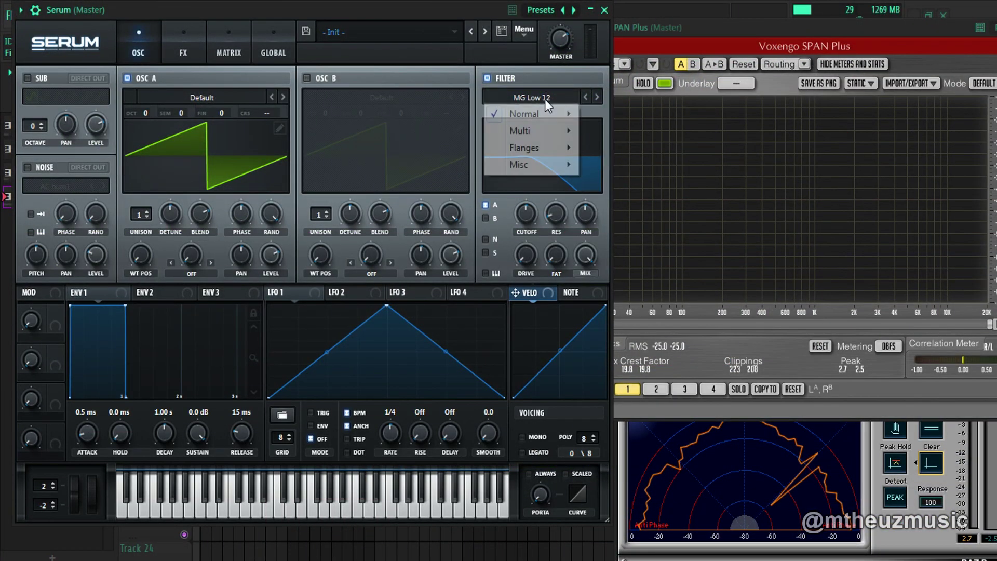
{"action": "left_click", "coordinate": [547, 78]}
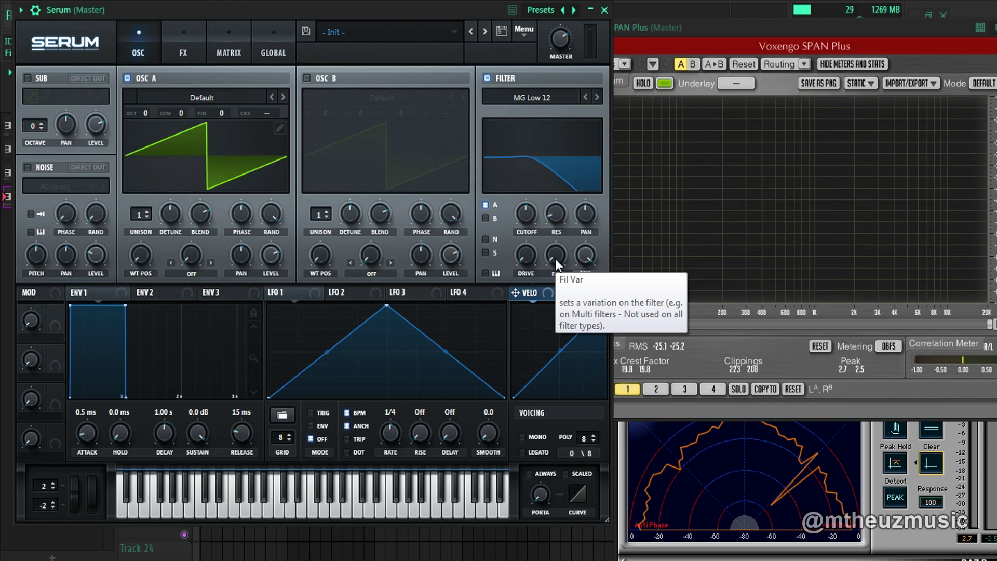
- Set the filter type to MG Low 6 and step through the steeper slopes up to MG Low 24
{"action": "left_click", "coordinate": [536, 98]}
{"action": "mouse_move", "coordinate": [533, 113]}
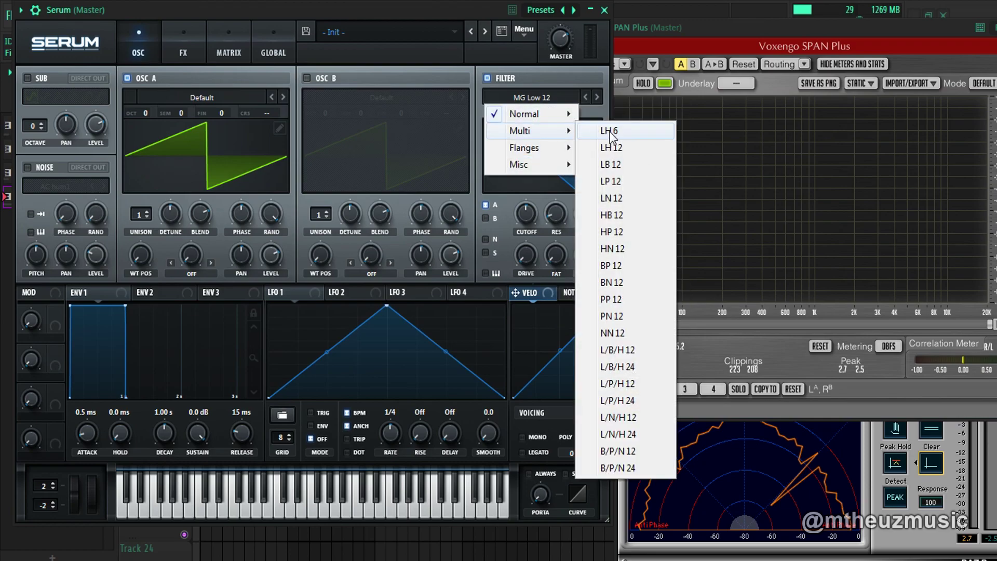
{"action": "left_click", "coordinate": [601, 112]}
{"action": "left_click", "coordinate": [598, 97]}
{"action": "left_click", "coordinate": [598, 97]}
{"action": "left_click", "coordinate": [597, 98]}
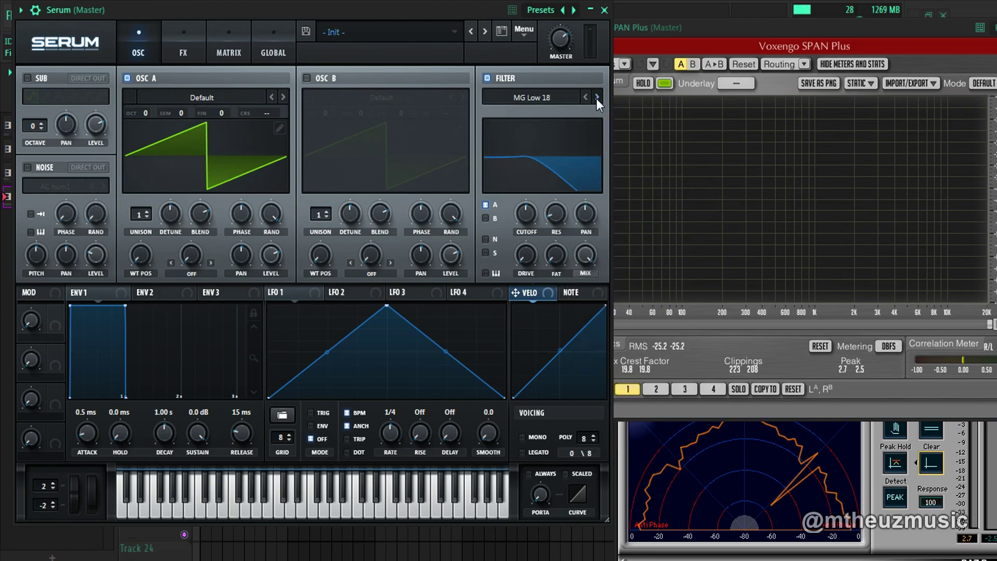
{"action": "left_click", "coordinate": [596, 101]}
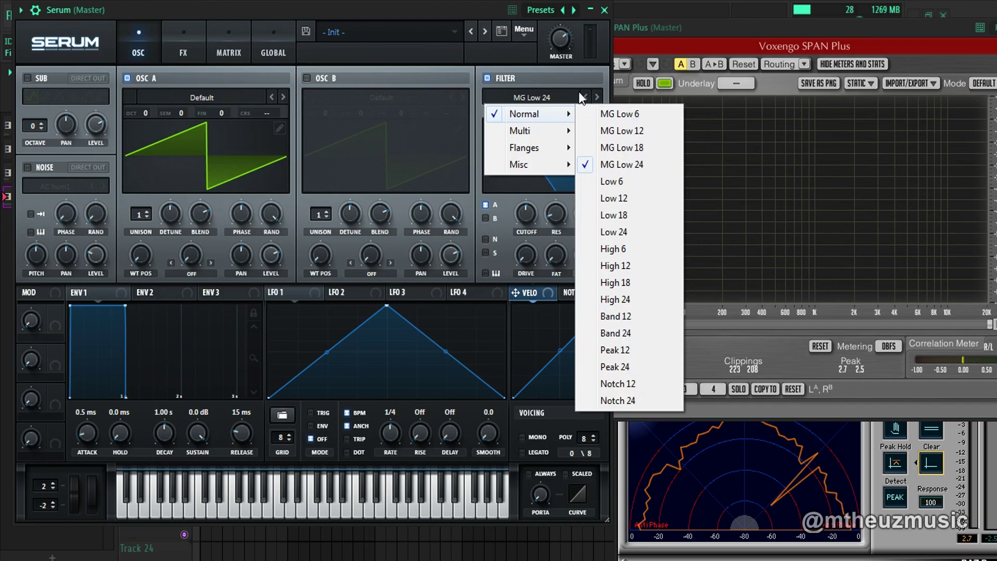
{"action": "left_click", "coordinate": [682, 2]}
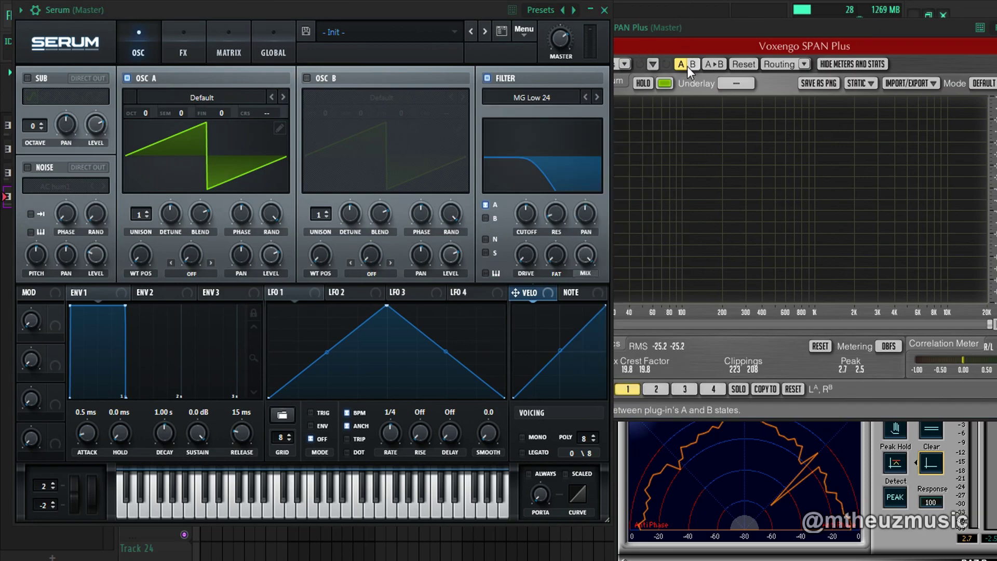
- Switch from Serum to FabFilter Pro-Q 3 and add a low-cut band at about 15 Hz with a 72 dB/oct slope
{"action": "left_click", "coordinate": [591, 10]}
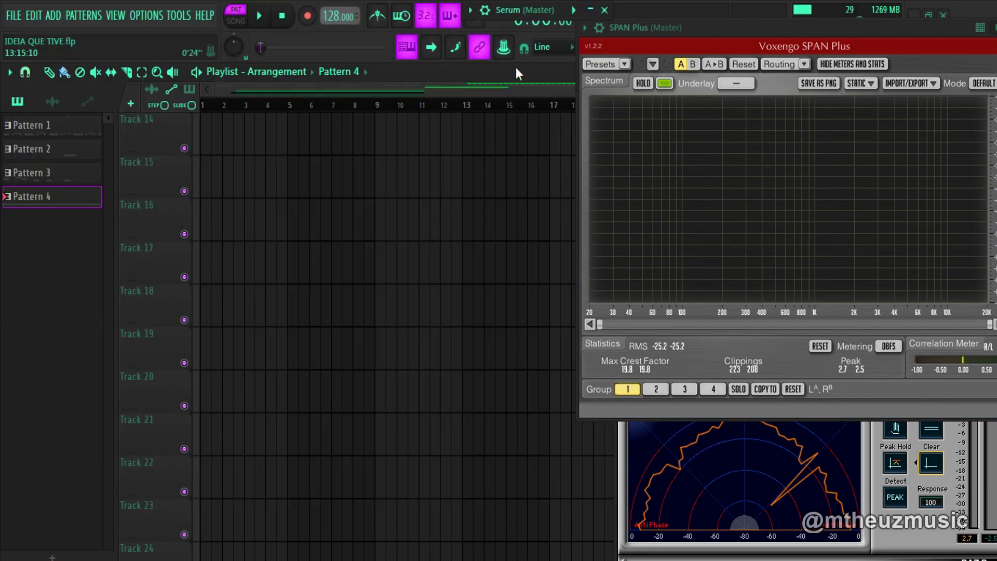
{"action": "left_click_drag", "start_coordinate": [694, 39], "coordinate": [697, 116]}
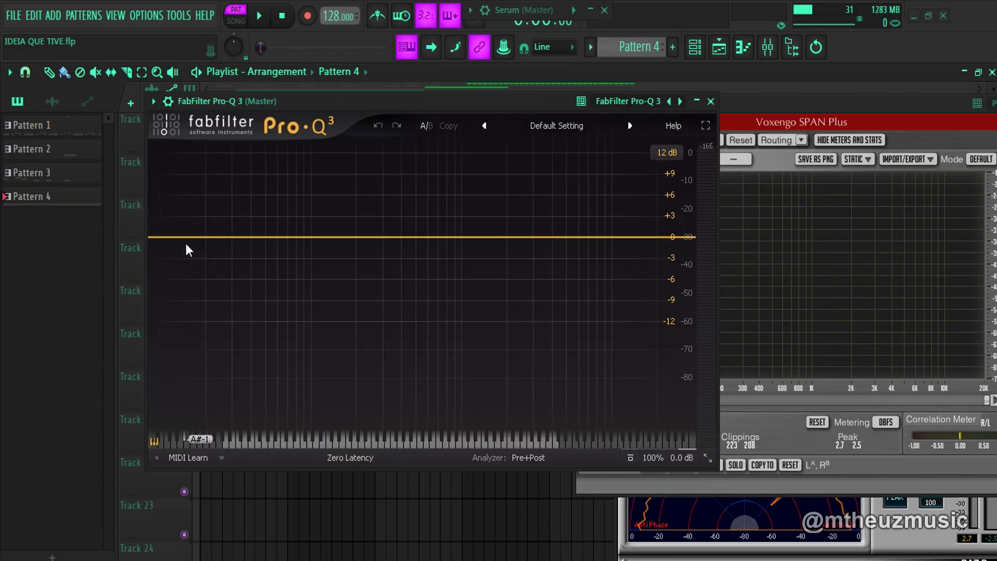
{"action": "double_click", "coordinate": [188, 238]}
{"action": "scroll", "coordinate": [188, 238], "scroll_direction": "up", "scroll_amount": 4}
{"action": "scroll", "coordinate": [188, 238], "scroll_direction": "up", "scroll_amount": 2}
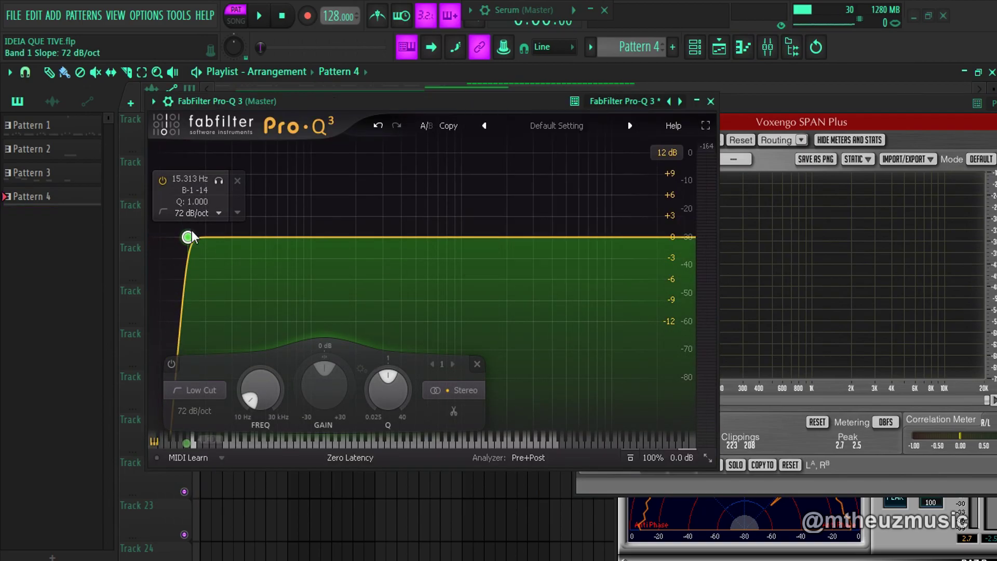
- Move the low-cut band to about 170 Hz and set its slope to 24 dB/oct
{"action": "left_click_drag", "start_coordinate": [188, 238], "coordinate": [345, 238]}
{"action": "left_click", "coordinate": [342, 220]}
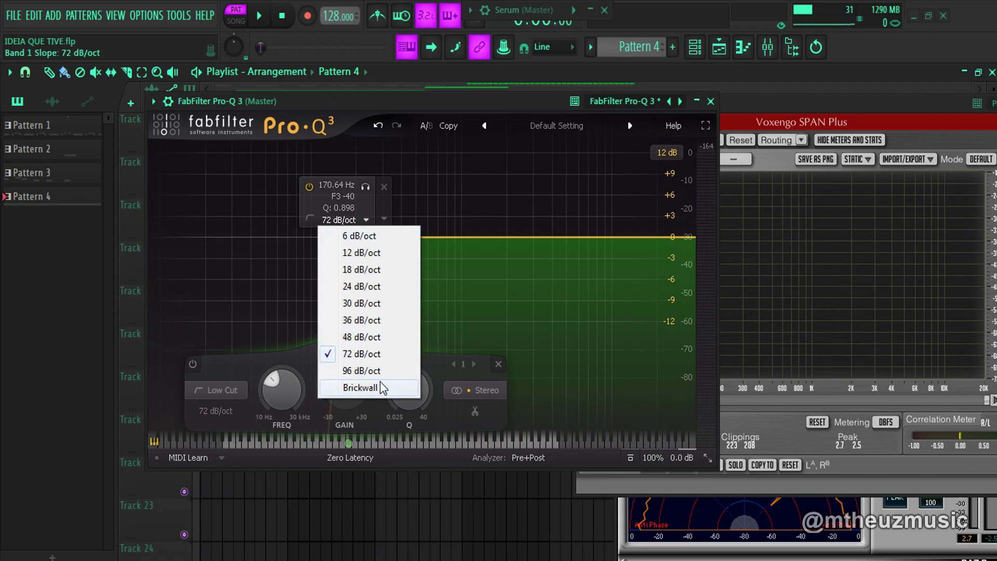
{"action": "left_click", "coordinate": [360, 286]}
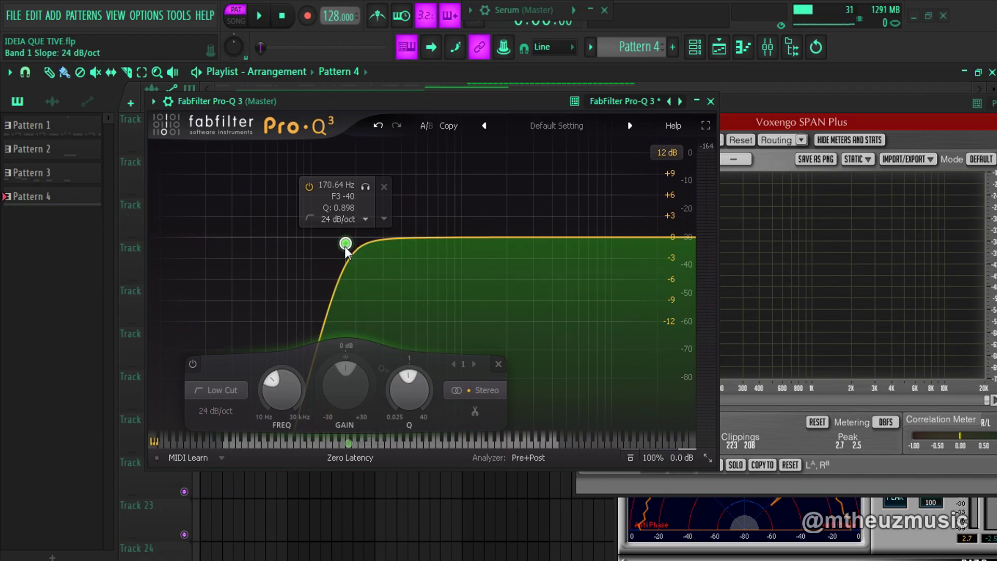
- Shift the low-cut band to about 169 Hz, reduce its slope to 6 dB/oct, and put the equalizer away
{"action": "scroll", "coordinate": [345, 247], "scroll_direction": "up", "scroll_amount": 2}
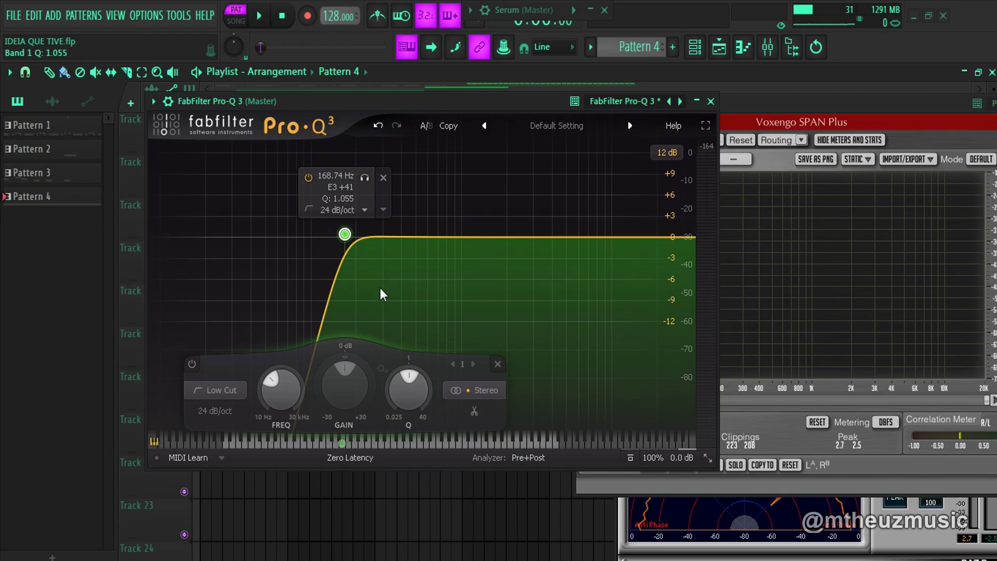
{"action": "scroll", "coordinate": [348, 237], "scroll_direction": "up", "scroll_amount": 1}
{"action": "scroll", "coordinate": [350, 237], "scroll_direction": "down", "scroll_amount": 4}
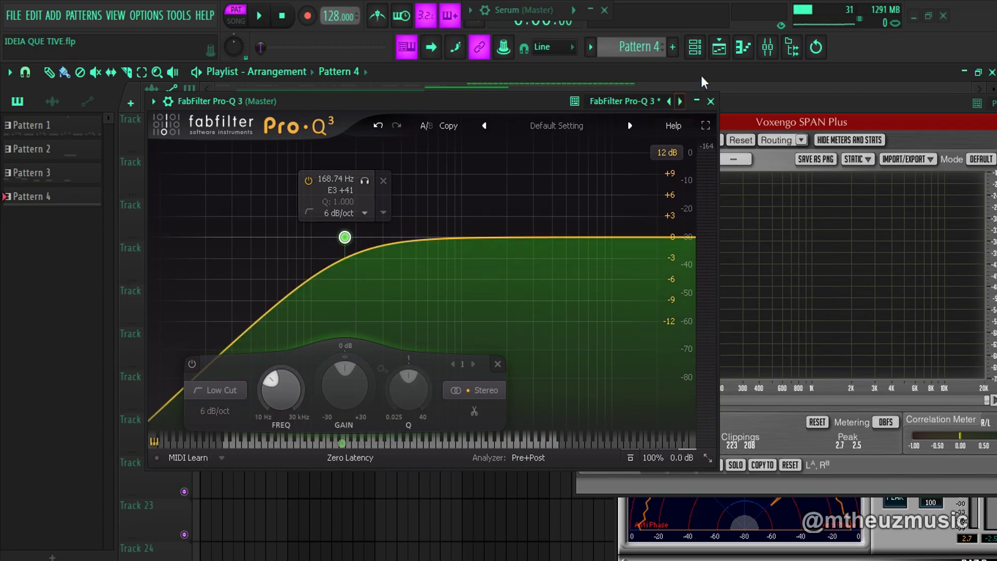
{"action": "left_click", "coordinate": [698, 101]}
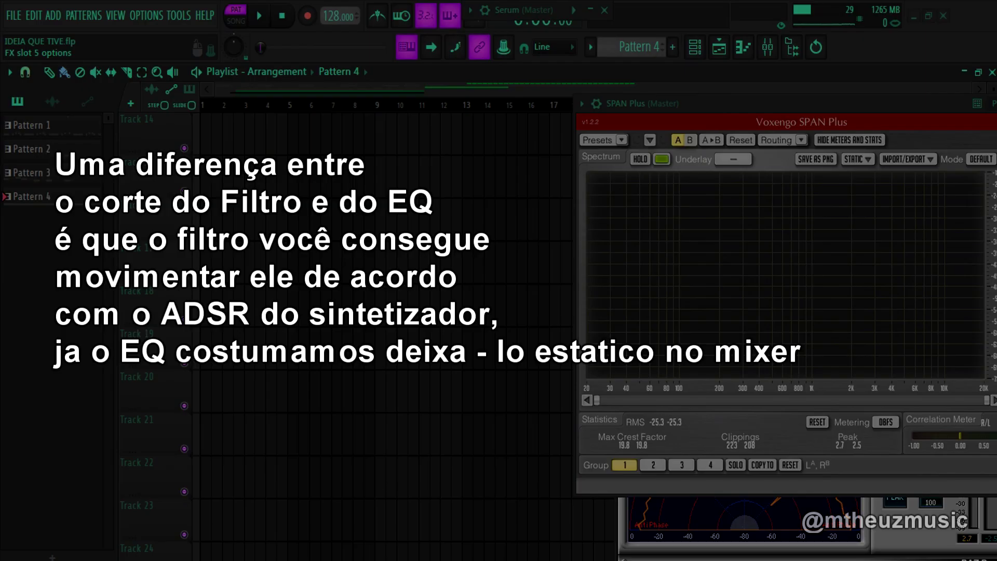
- Return to Serum and review the Normal filter types, keeping MG Low 24 selected
{"action": "left_click", "coordinate": [696, 48]}
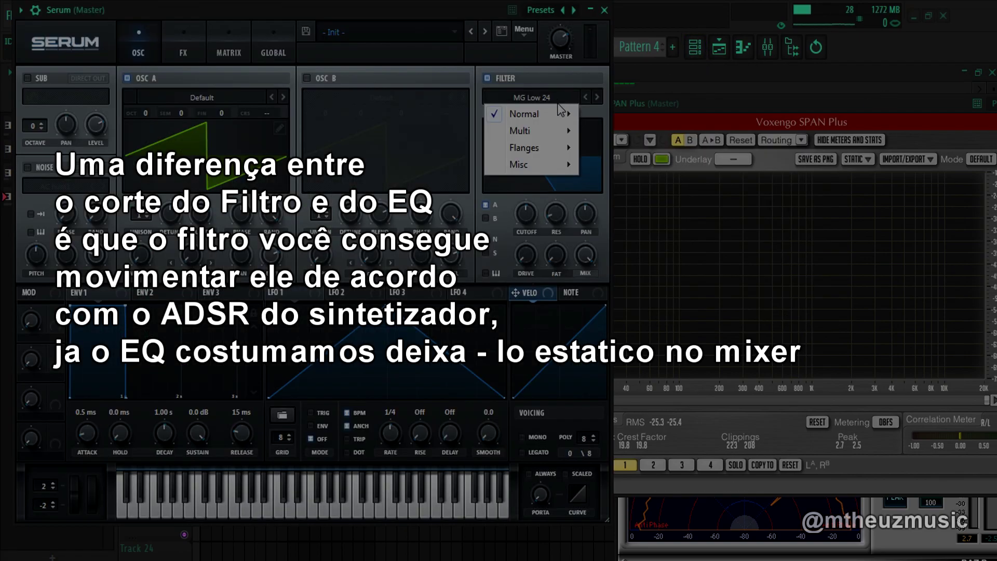
{"action": "mouse_move", "coordinate": [548, 119]}
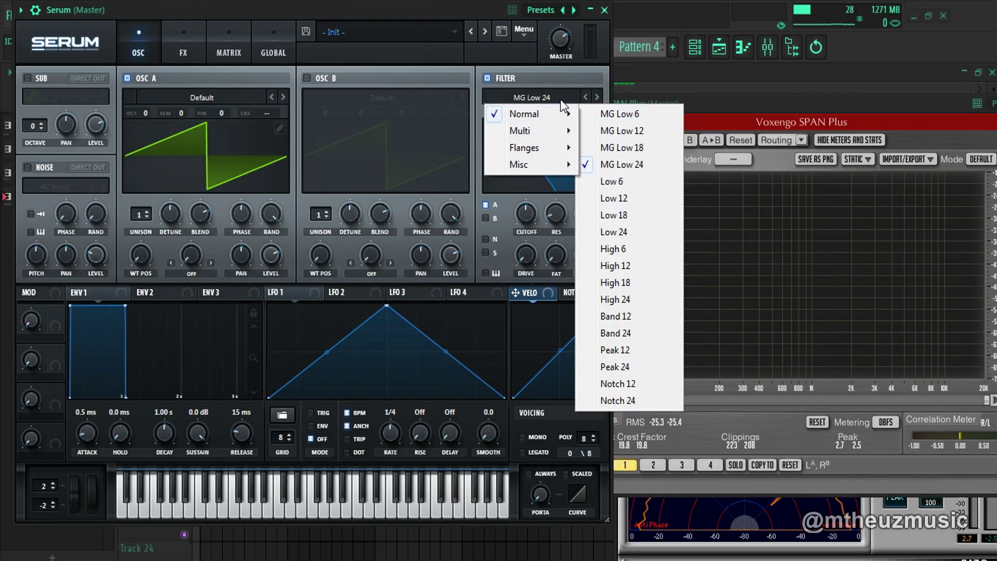
{"action": "left_click", "coordinate": [670, 125]}
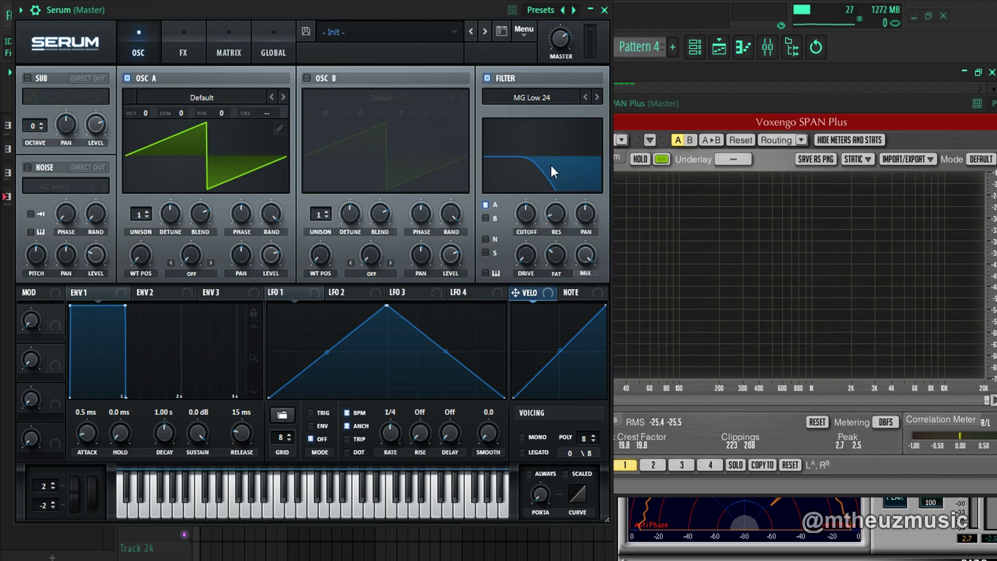
- Add a slight resonance peak at the MG Low 24 filter's cutoff and reset its Fat and Drive amounts
{"action": "left_click_drag", "start_coordinate": [530, 180], "coordinate": [544, 137]}
{"action": "double_click", "coordinate": [552, 257]}
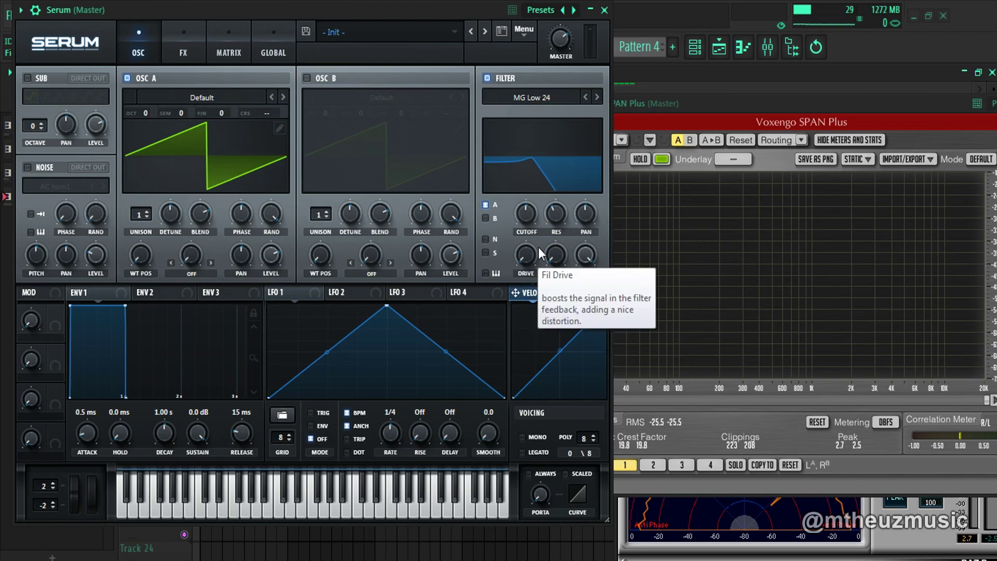
{"action": "double_click", "coordinate": [535, 255]}
- Change the filter type to Low 6, step up to Low 24, and raise the cutoff slightly
{"action": "left_click", "coordinate": [565, 100]}
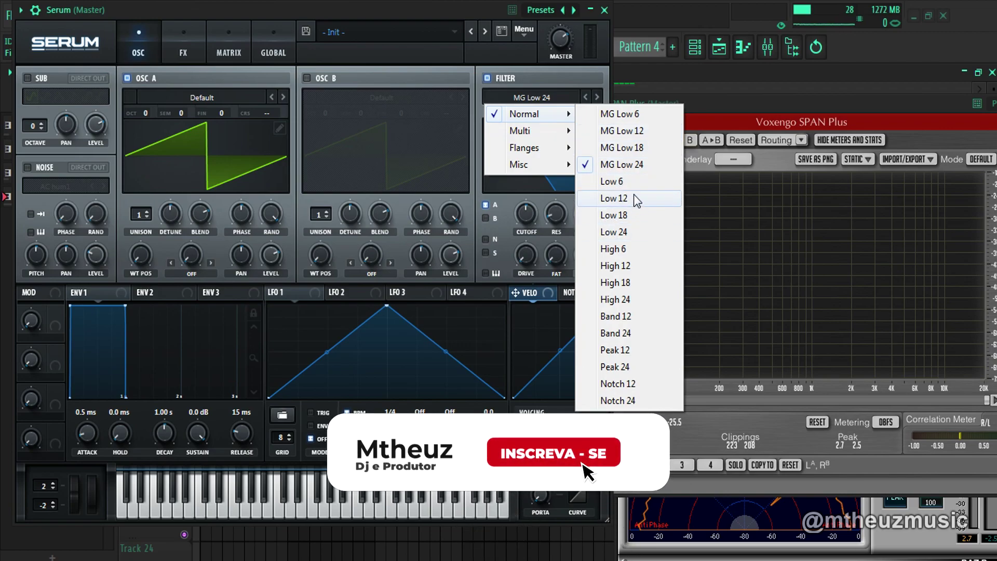
{"action": "left_click", "coordinate": [614, 181]}
{"action": "left_click", "coordinate": [596, 97]}
{"action": "left_click", "coordinate": [596, 97]}
{"action": "left_click", "coordinate": [596, 96]}
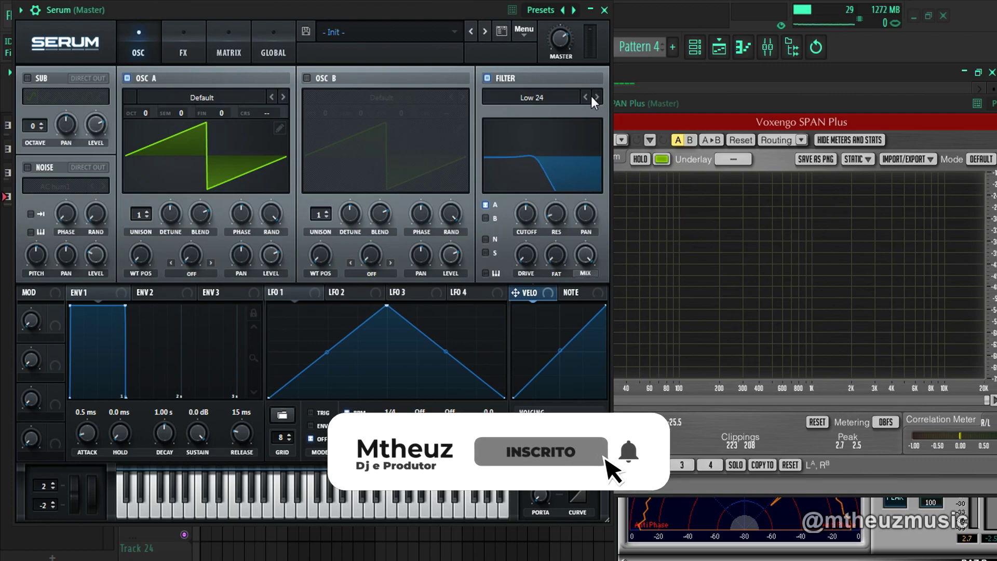
{"action": "left_click_drag", "start_coordinate": [535, 183], "coordinate": [540, 191]}
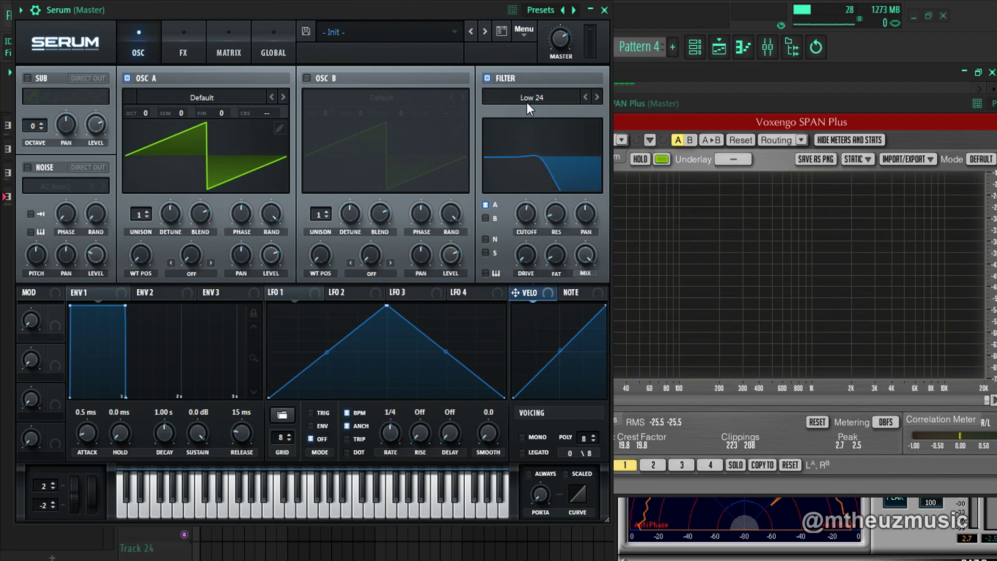
- Switch the filter to the High 6 type and step up through the high-pass slopes to High 24
{"action": "left_click", "coordinate": [569, 100]}
{"action": "mouse_move", "coordinate": [567, 110]}
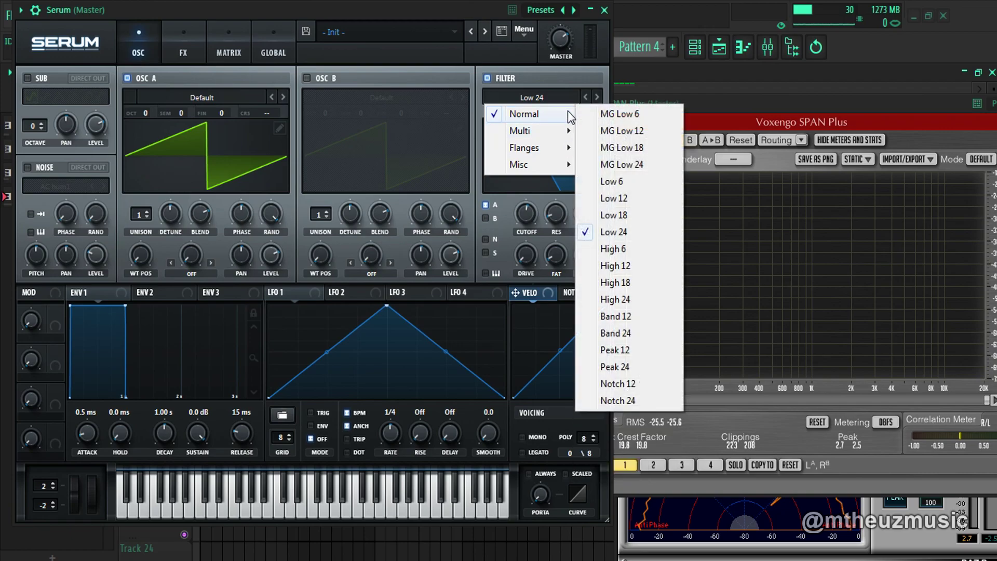
{"action": "left_click", "coordinate": [613, 248]}
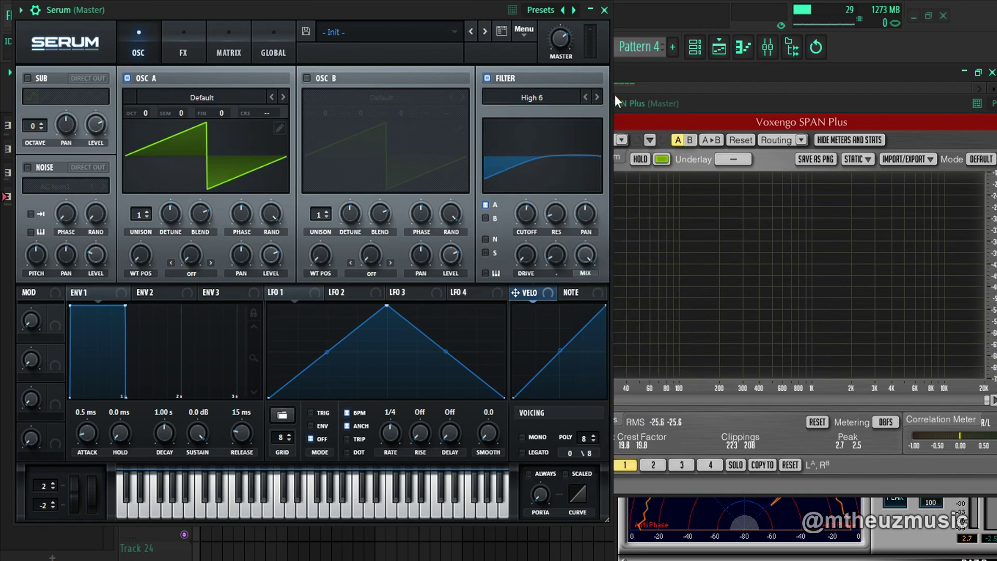
{"action": "left_click", "coordinate": [597, 97]}
{"action": "left_click", "coordinate": [598, 96]}
{"action": "left_click", "coordinate": [598, 96]}
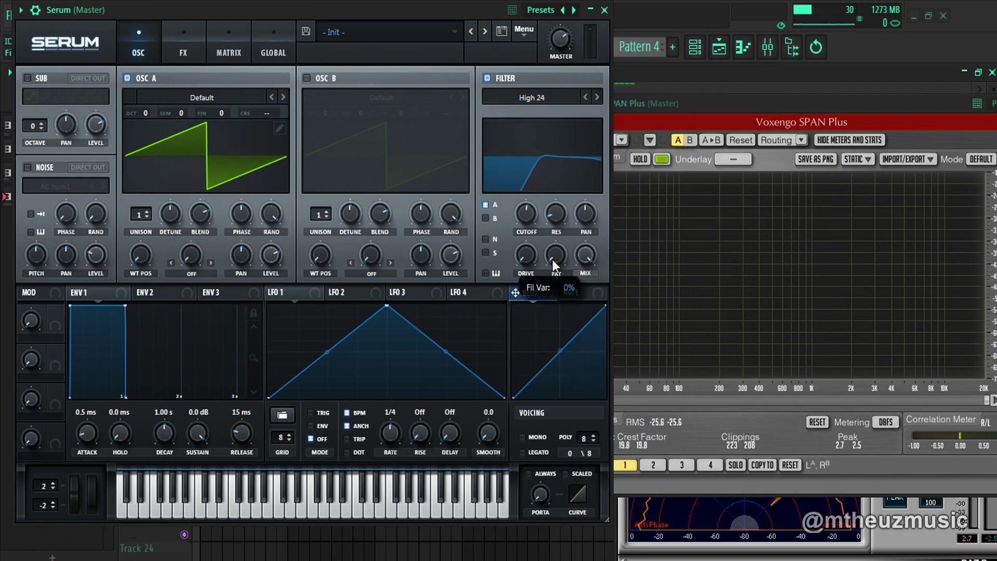
- Switch the filter to Band 12 and step up to the steeper Band 24 band-pass type
{"action": "left_click", "coordinate": [571, 97]}
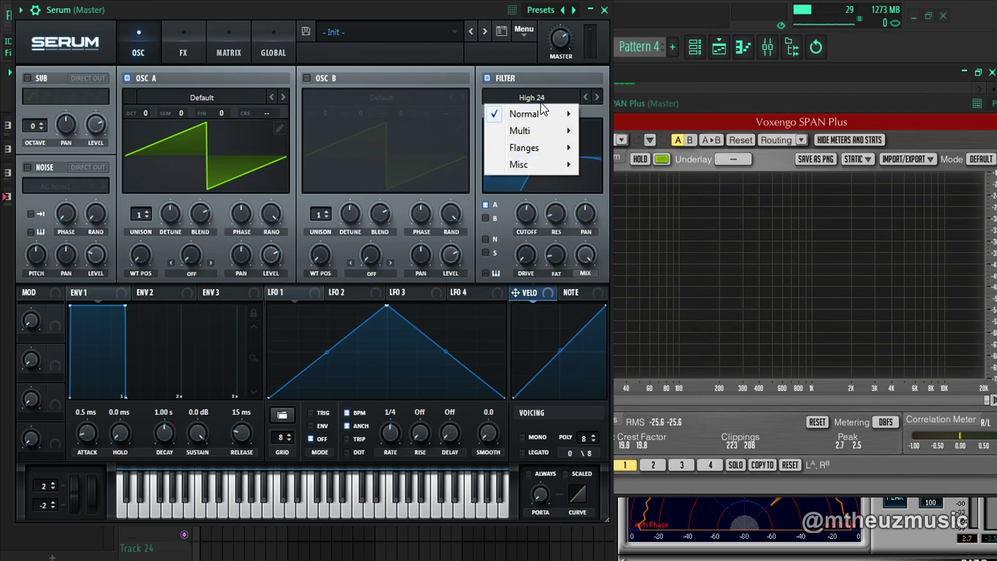
{"action": "mouse_move", "coordinate": [543, 115]}
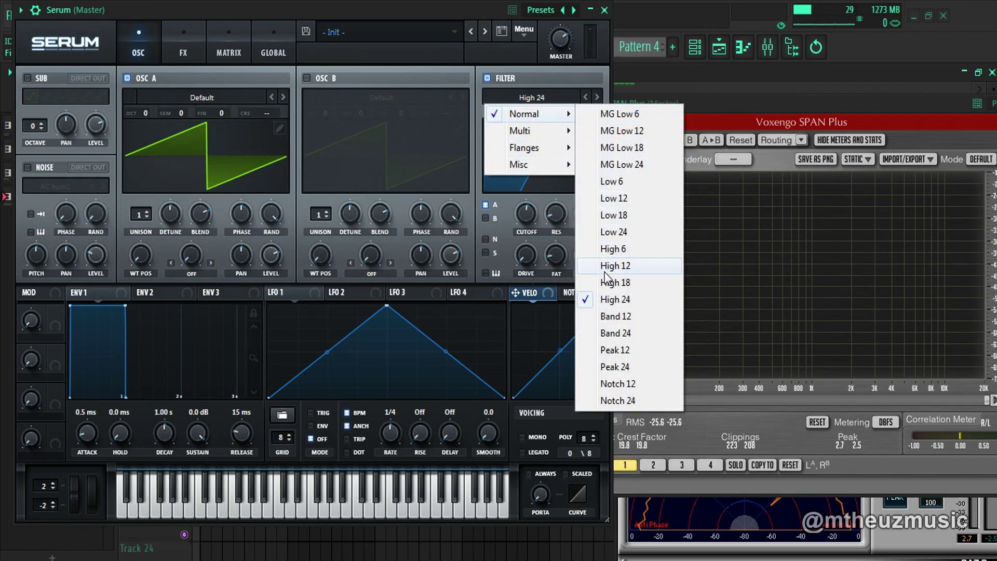
{"action": "left_click", "coordinate": [618, 318]}
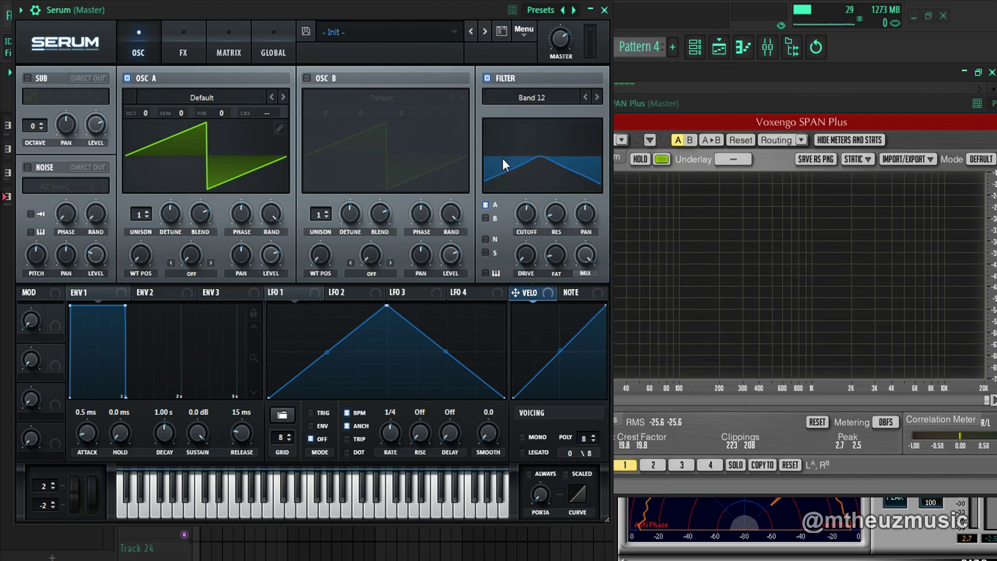
{"action": "left_click", "coordinate": [597, 97]}
{"action": "mouse_move", "coordinate": [558, 265]}
{"action": "left_mouse_down"}
{"action": "mouse_move", "coordinate": [569, 202]}
{"action": "mouse_move", "coordinate": [542, 254]}
{"action": "left_mouse_up"}
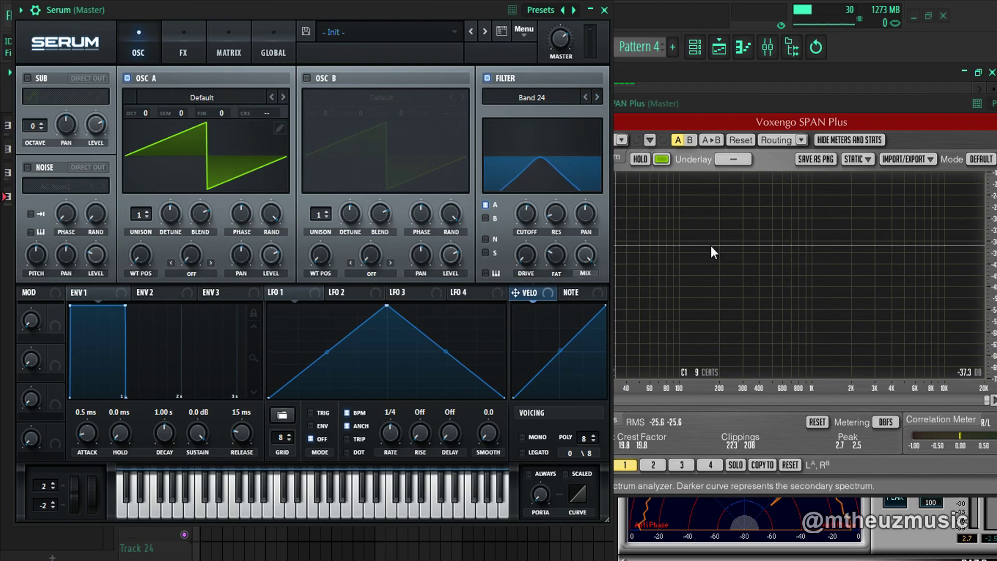
- Change the filter type from the Normal group to Peak 12
{"action": "left_click", "coordinate": [580, 96]}
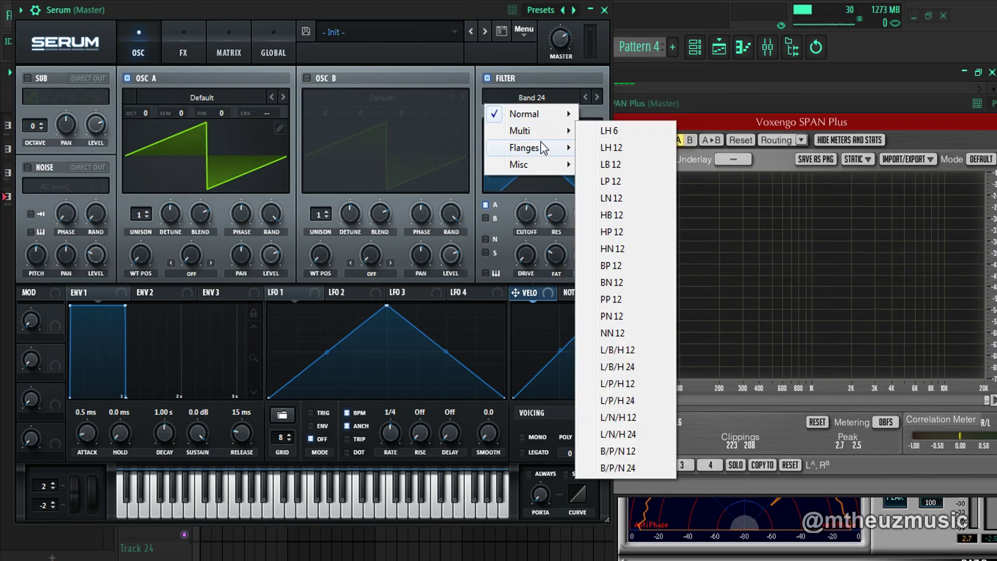
{"action": "mouse_move", "coordinate": [565, 118]}
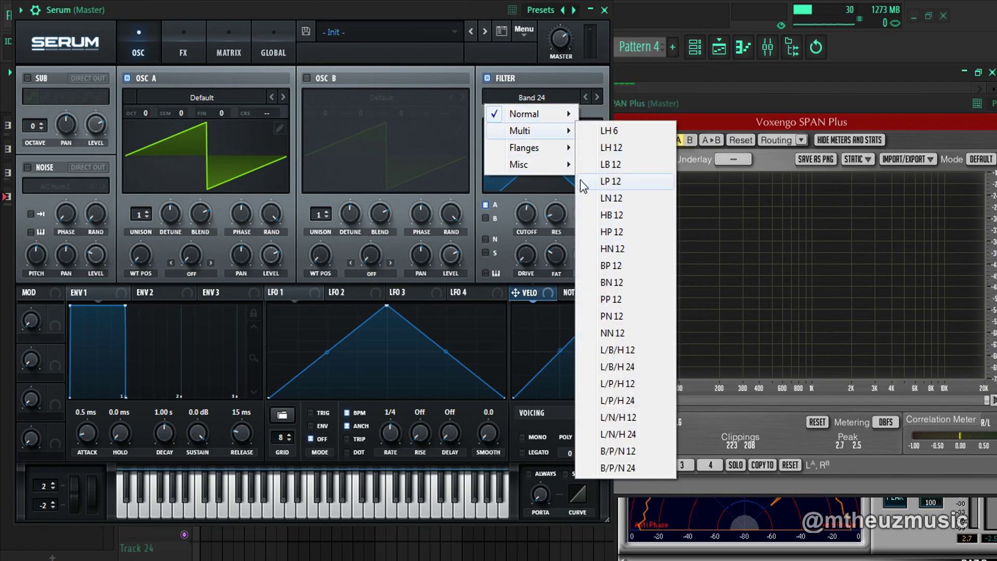
{"action": "left_click", "coordinate": [614, 350]}
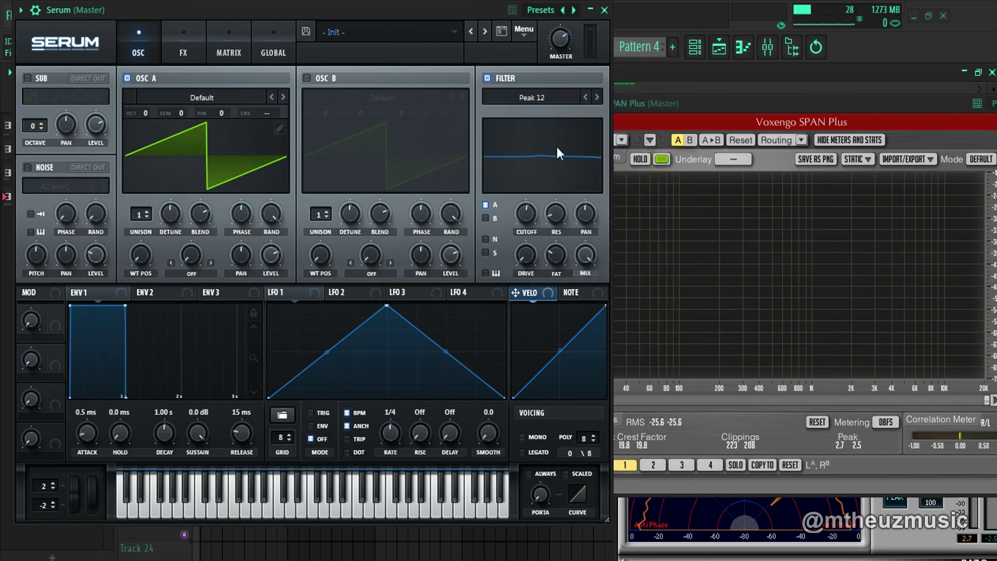
- Adjust the Peak 12 filter's cutoff and resonance to form a sharp peak, and set the Fat amount to 0%
{"action": "mouse_move", "coordinate": [534, 216]}
{"action": "left_mouse_down"}
{"action": "mouse_move", "coordinate": [567, 132]}
{"action": "mouse_move", "coordinate": [523, 177]}
{"action": "mouse_move", "coordinate": [533, 215]}
{"action": "left_mouse_up"}
{"action": "left_click_drag", "start_coordinate": [557, 271], "coordinate": [532, 276]}
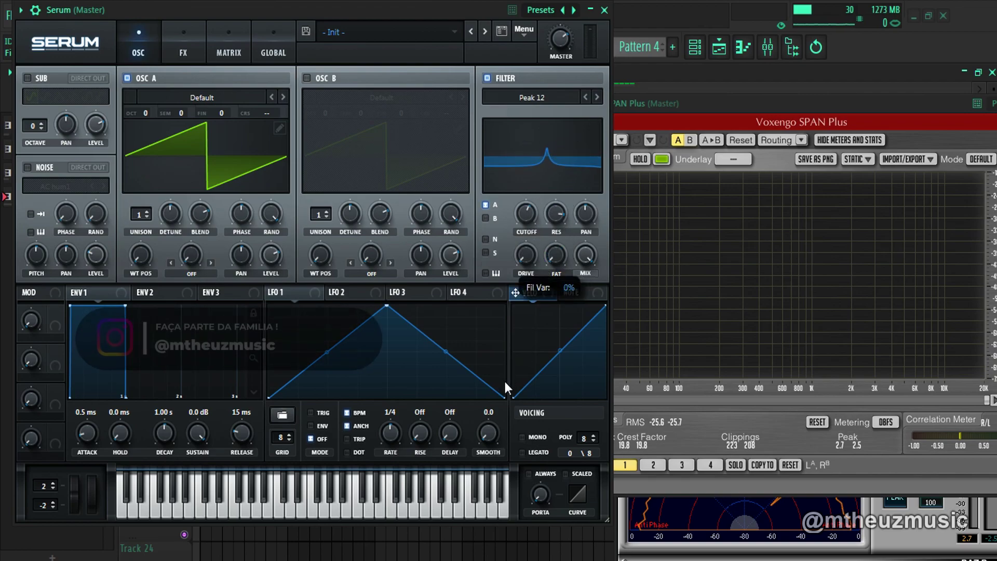
- Switch the filter to Notch 12, lower the resonance to widen the notch, and set the cutoff to 667 Hz
{"action": "left_click", "coordinate": [595, 98]}
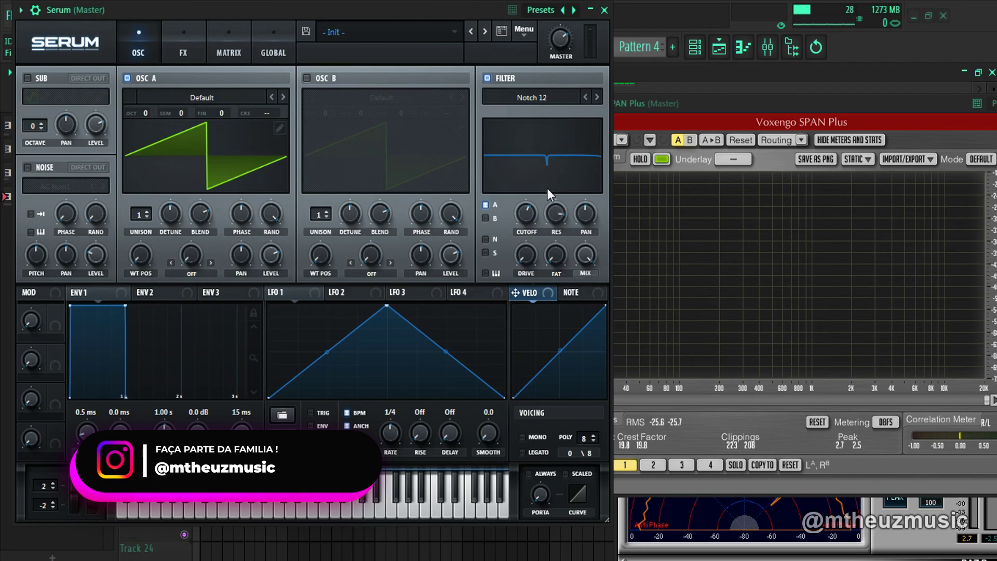
{"action": "left_click_drag", "start_coordinate": [554, 213], "coordinate": [507, 336]}
{"action": "left_click_drag", "start_coordinate": [518, 200], "coordinate": [596, 217]}
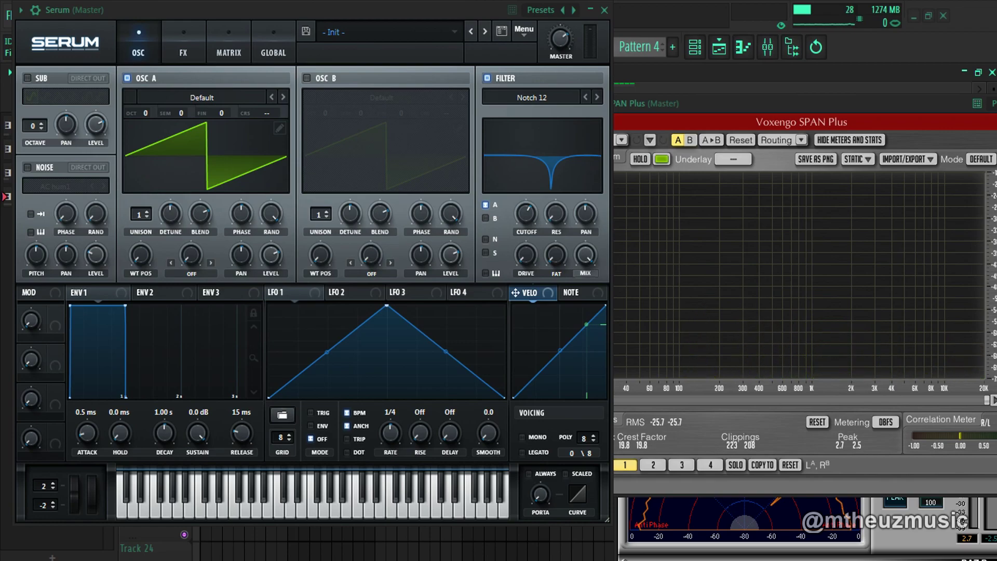
{"action": "mouse_move", "coordinate": [515, 217]}
{"action": "left_mouse_down"}
{"action": "mouse_move", "coordinate": [534, 230]}
{"action": "mouse_move", "coordinate": [533, 211]}
{"action": "left_mouse_up"}
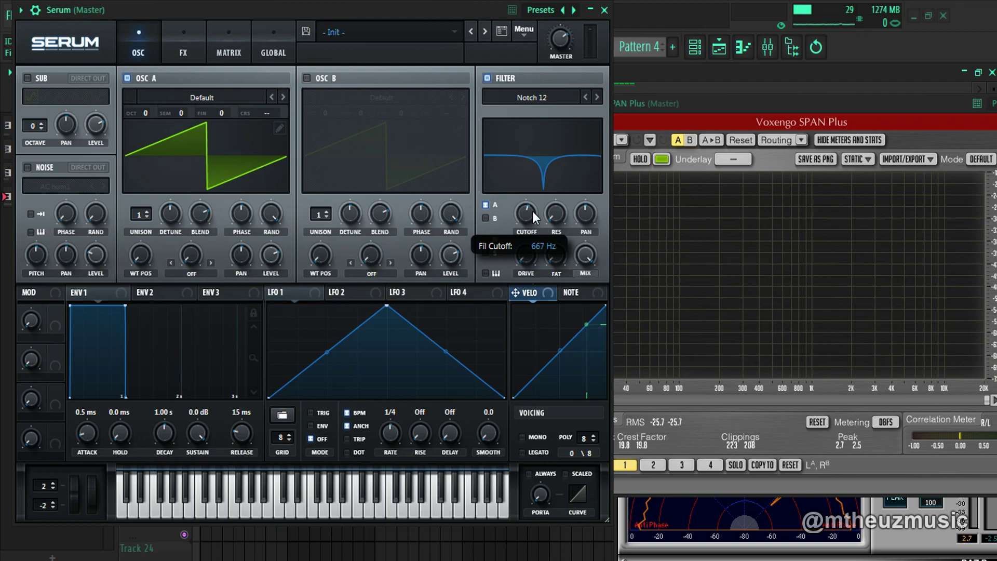
{"action": "double_click", "coordinate": [534, 215]}
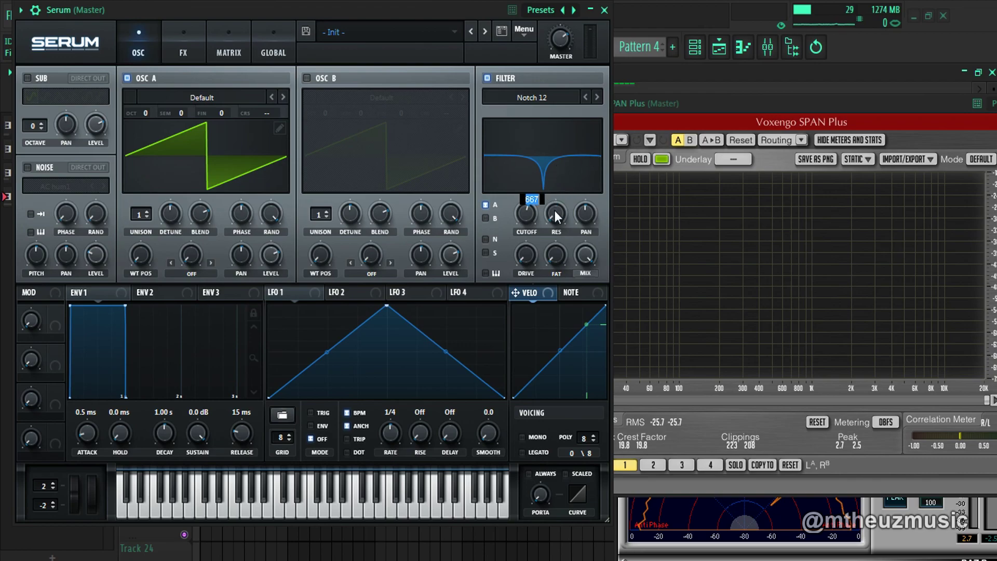
- Change the filter type from the Normal group to MG Low 24
{"action": "left_click", "coordinate": [536, 99]}
{"action": "mouse_move", "coordinate": [540, 110]}
{"action": "left_click", "coordinate": [629, 160]}
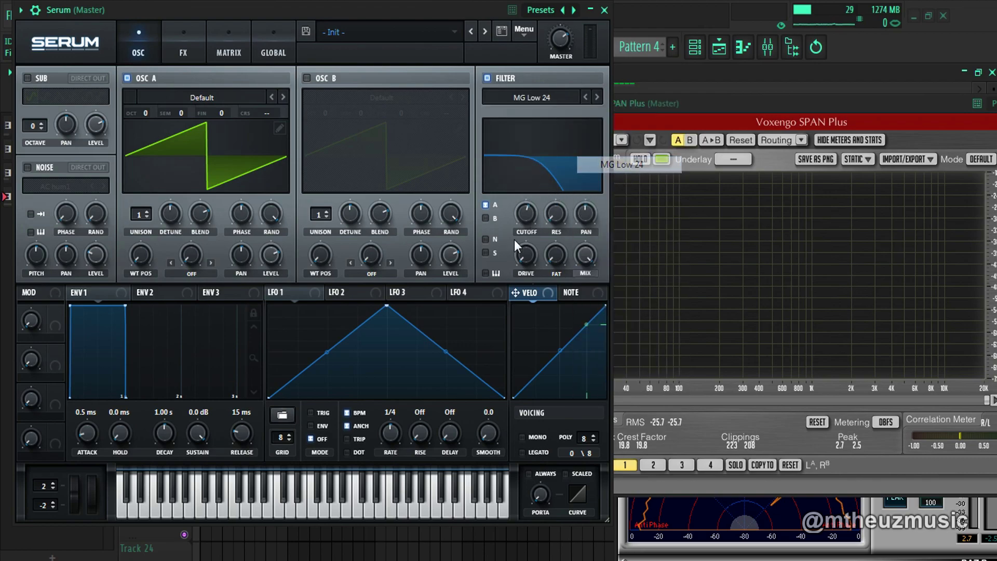
- Open the filter cutoff for numeric entry and briefly shift the synth window to check the host's parameter readout
{"action": "left_click", "coordinate": [527, 213]}
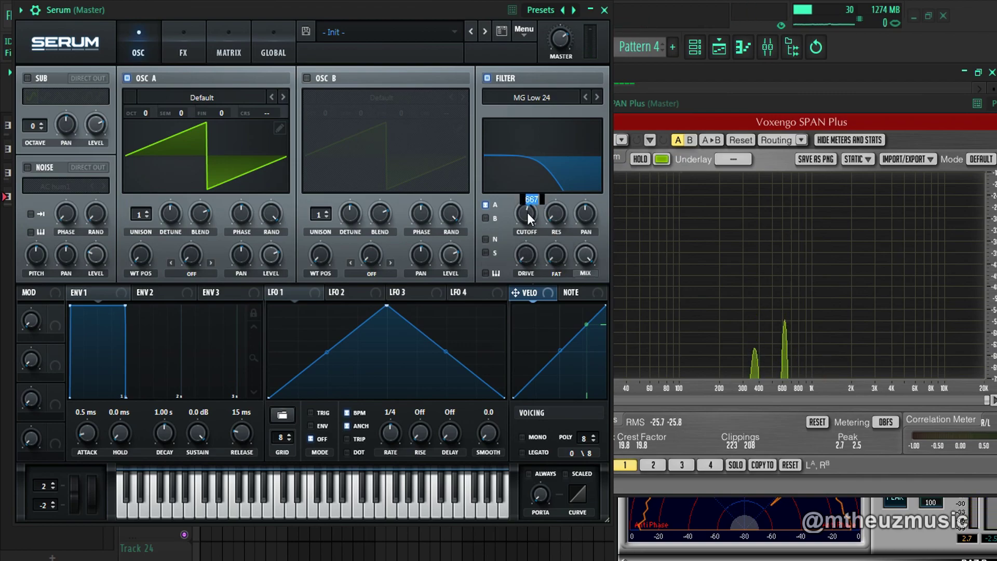
{"action": "left_click_drag", "start_coordinate": [423, 14], "coordinate": [433, 72]}
{"action": "mouse_move", "coordinate": [541, 272]}
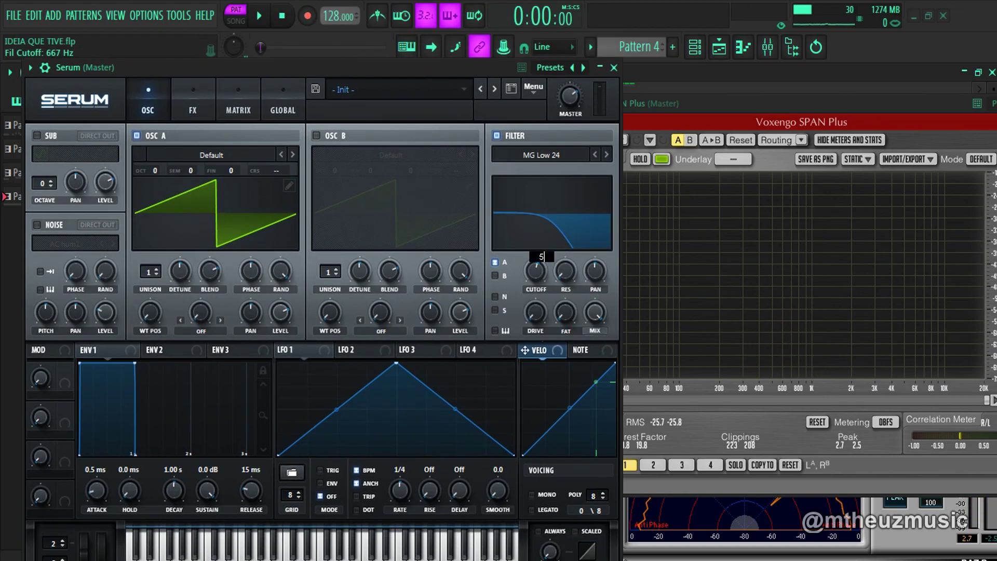
{"action": "left_click_drag", "start_coordinate": [476, 73], "coordinate": [467, 26]}
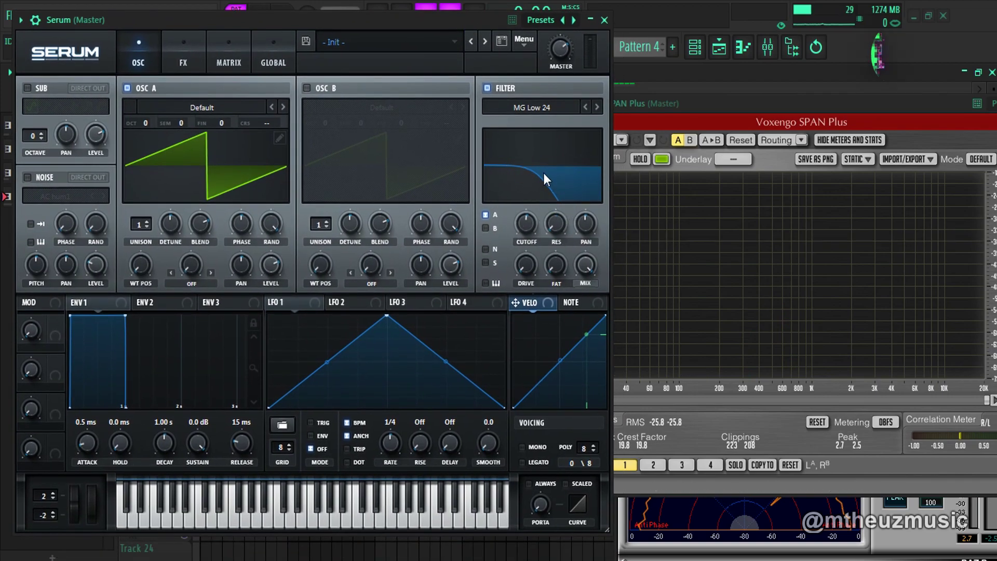
- Raise the MG Low 24 filter's drive and adjust its Fat amount
{"action": "mouse_move", "coordinate": [529, 222]}
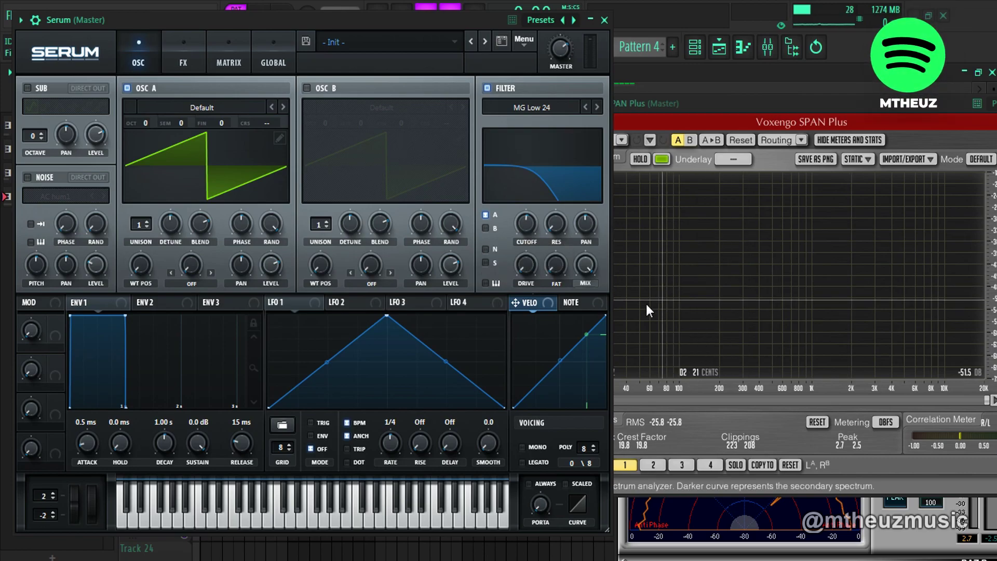
{"action": "left_click_drag", "start_coordinate": [517, 263], "coordinate": [526, 253]}
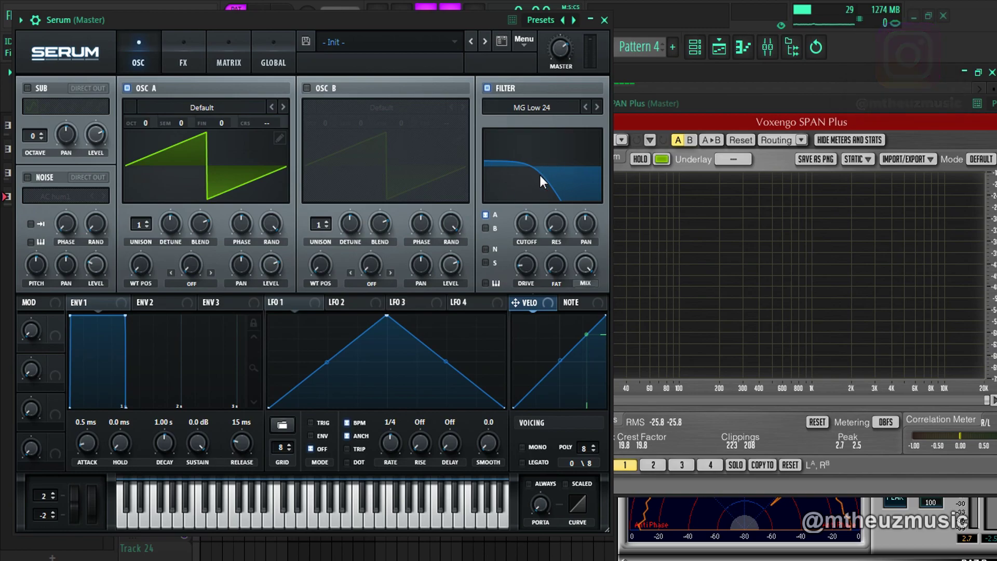
{"action": "left_click_drag", "start_coordinate": [519, 268], "coordinate": [525, 230]}
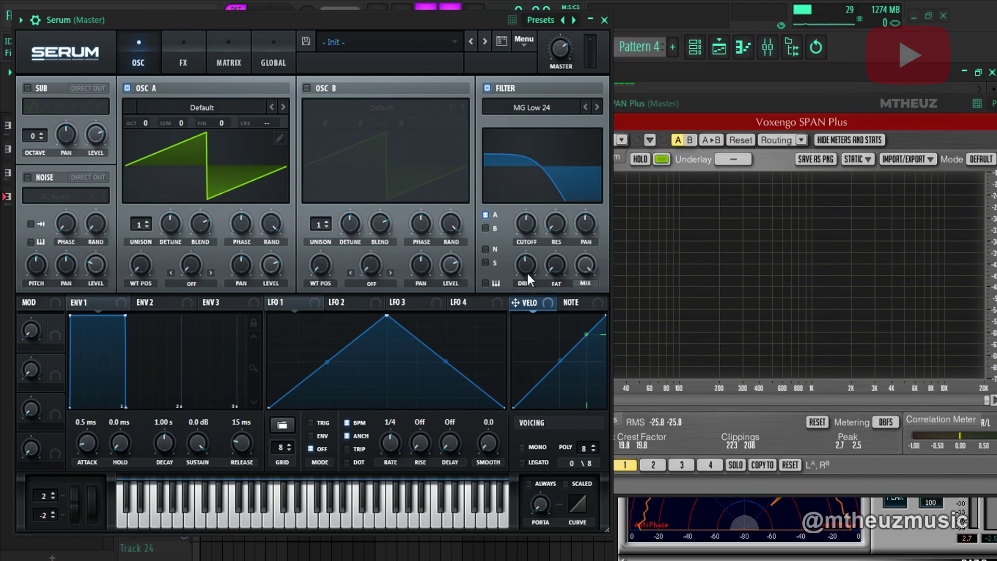
{"action": "left_click_drag", "start_coordinate": [556, 265], "coordinate": [565, 224]}
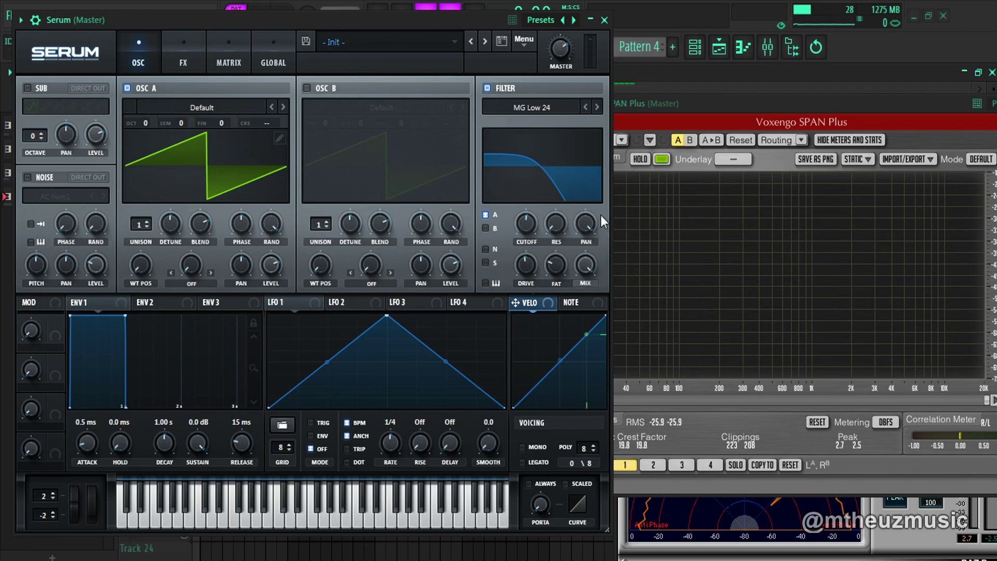
- Lower the filter mix to blend in the unfiltered signal and return it to 100%
{"action": "left_click_drag", "start_coordinate": [443, 18], "coordinate": [406, 26]}
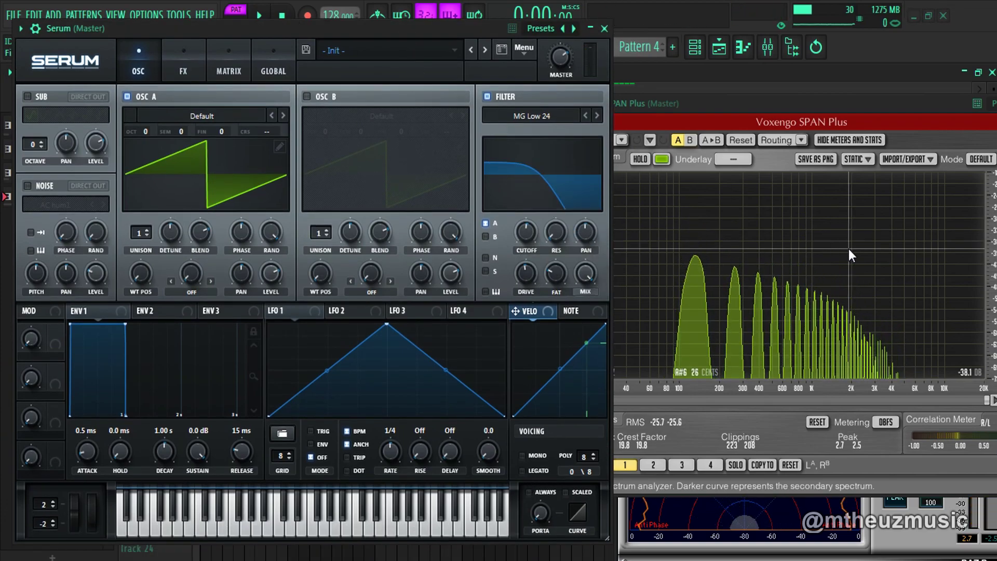
{"action": "left_click_drag", "start_coordinate": [572, 280], "coordinate": [560, 359]}
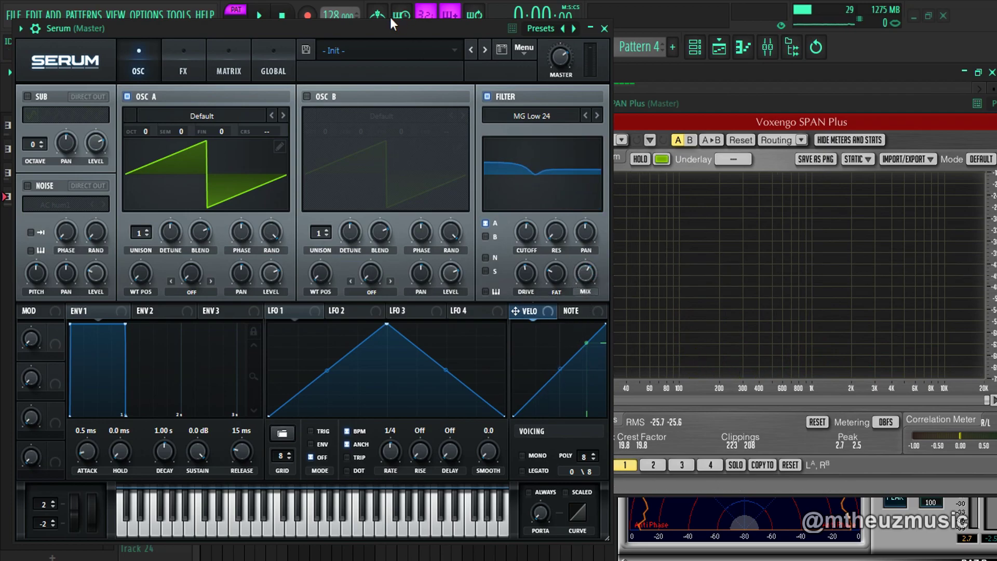
{"action": "left_click_drag", "start_coordinate": [577, 271], "coordinate": [587, 227]}
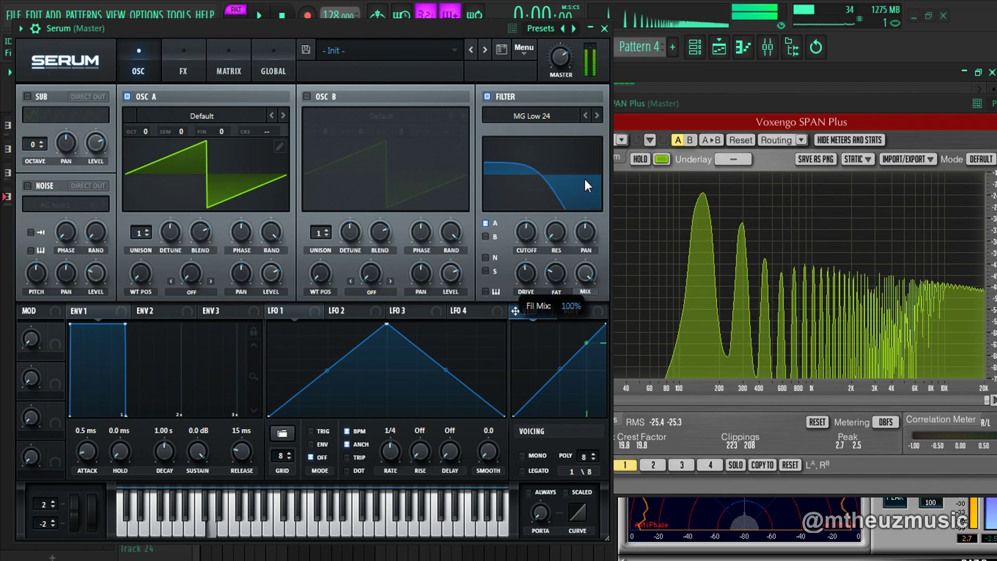
- Change the filter type to Low 12 and sweep its mix back up to full
{"action": "left_click", "coordinate": [585, 113]}
{"action": "mouse_move", "coordinate": [525, 131]}
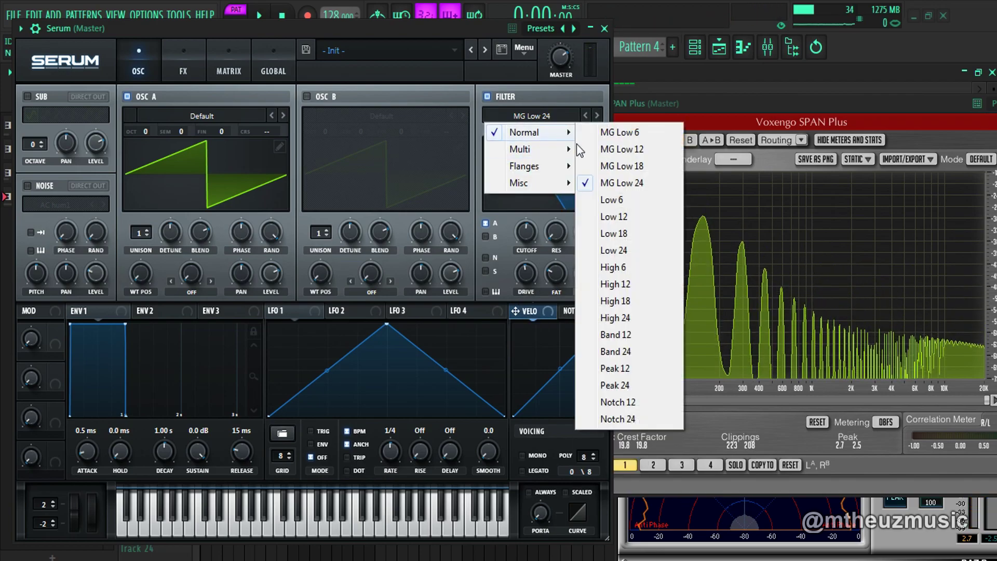
{"action": "left_click", "coordinate": [615, 216]}
{"action": "left_click_drag", "start_coordinate": [592, 282], "coordinate": [584, 217]}
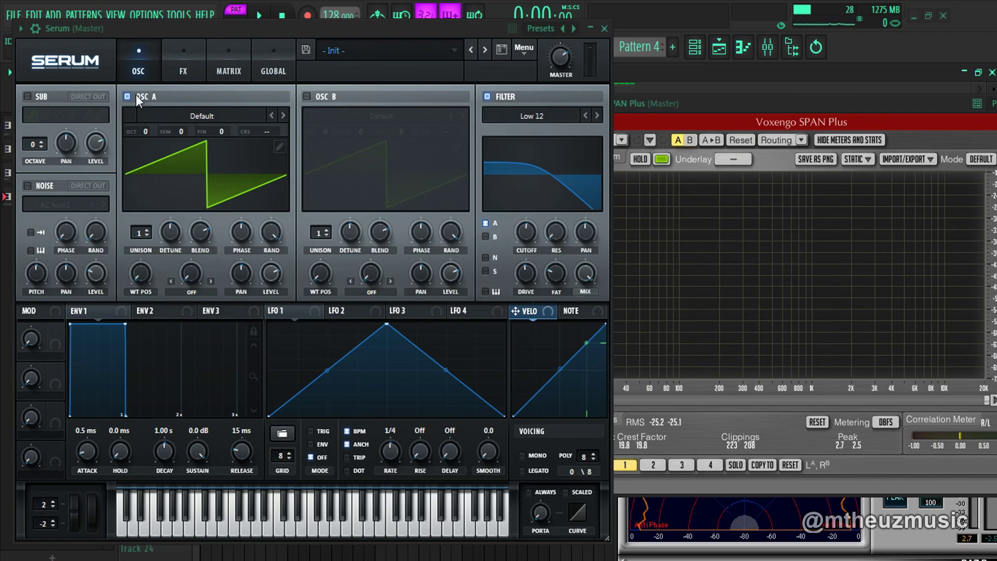
- Turn on oscillator B and compare it with and without filter routing, leaving it routed through the filter
{"action": "left_click", "coordinate": [488, 238]}
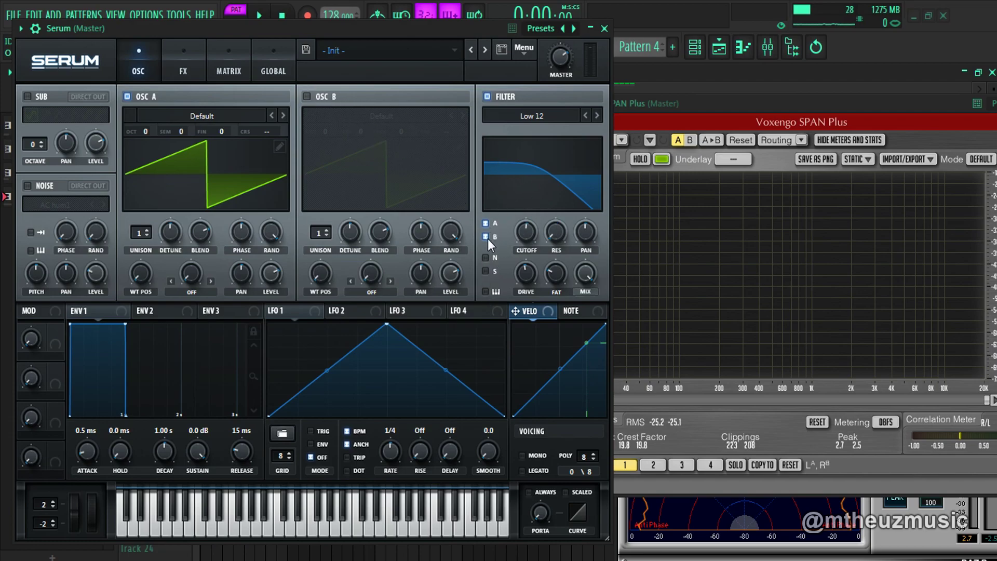
{"action": "left_click", "coordinate": [324, 99]}
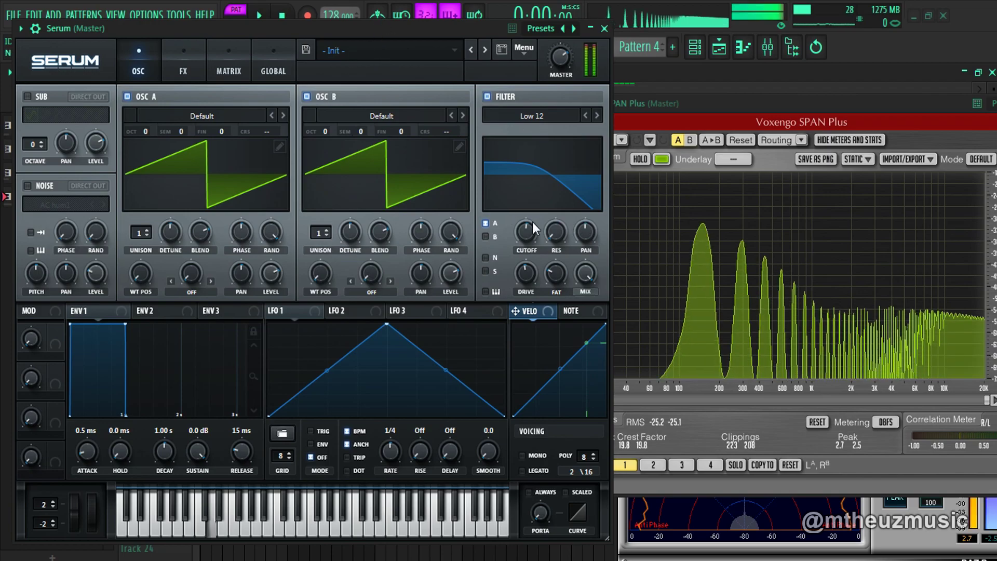
{"action": "left_click", "coordinate": [485, 236]}
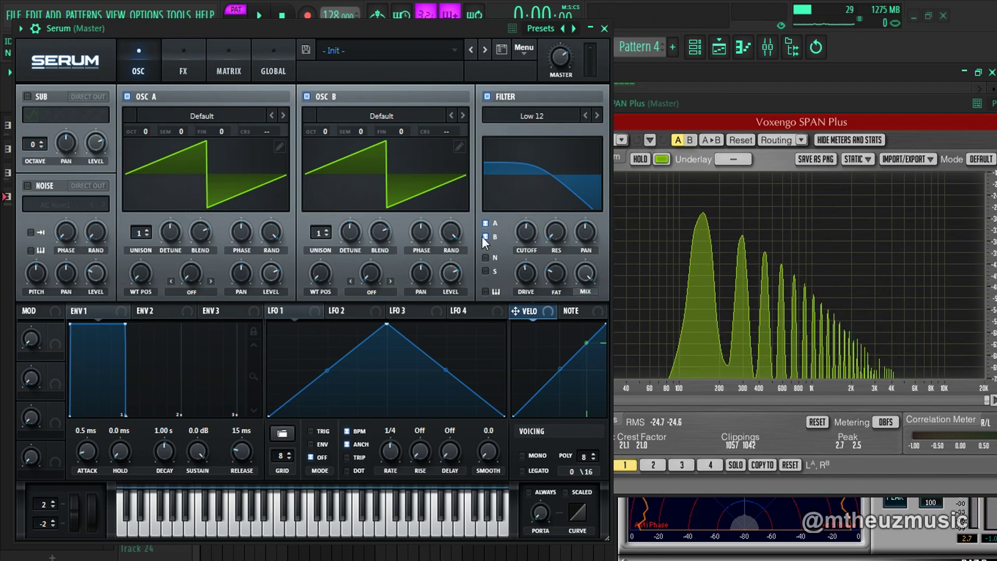
- Turn on the noise oscillator, try it through the filter, and switch it to direct output with its filter routing off
{"action": "left_click", "coordinate": [486, 258]}
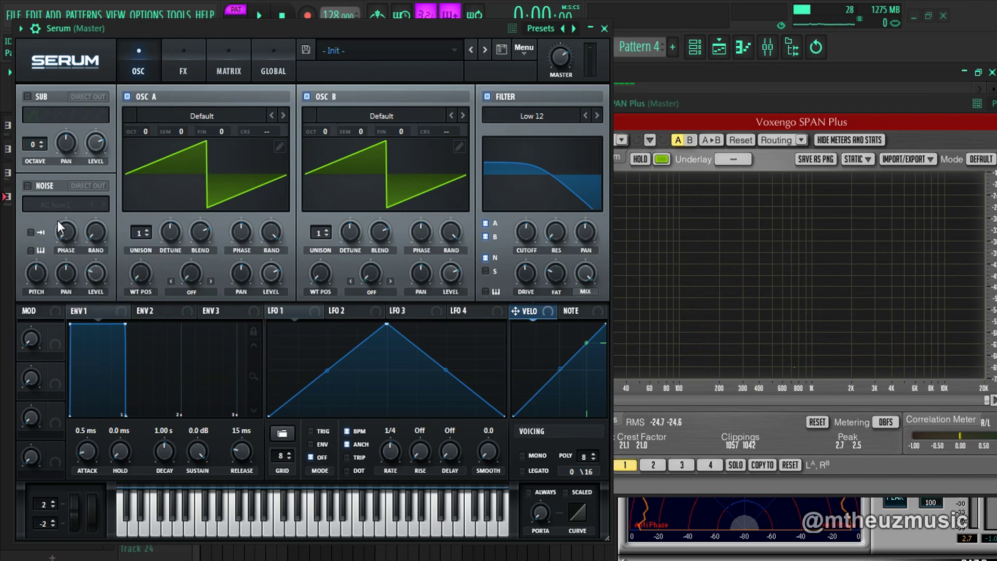
{"action": "left_click", "coordinate": [29, 186]}
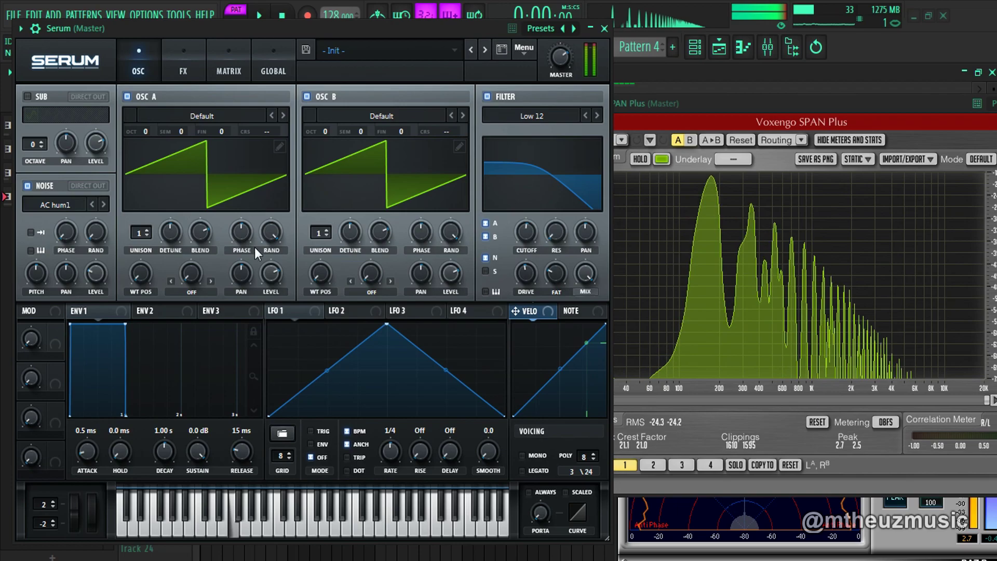
{"action": "left_click", "coordinate": [92, 186]}
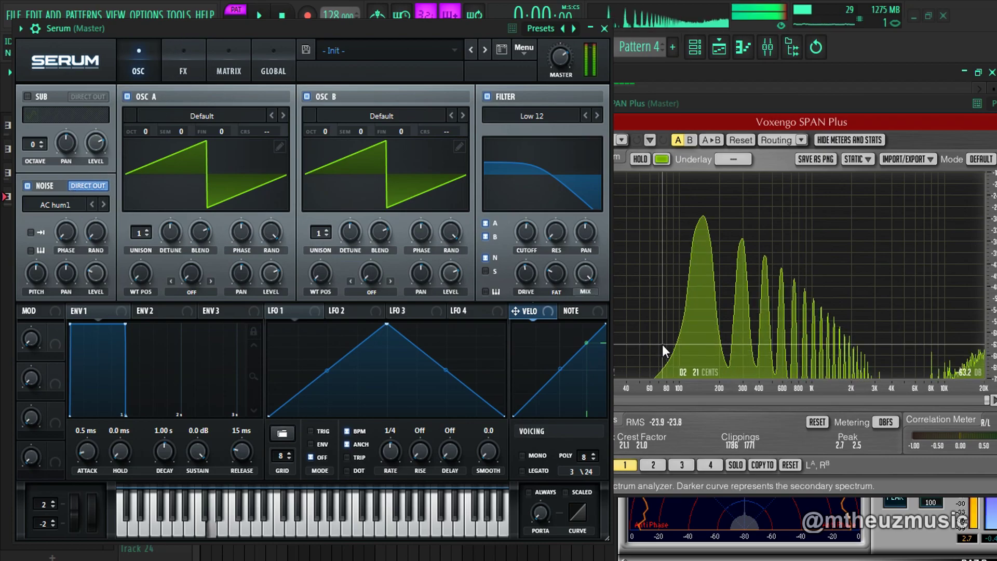
{"action": "left_click", "coordinate": [485, 258]}
- Turn on the sub oscillator, route it through the filter, and switch off the noise oscillator
{"action": "left_click", "coordinate": [43, 109]}
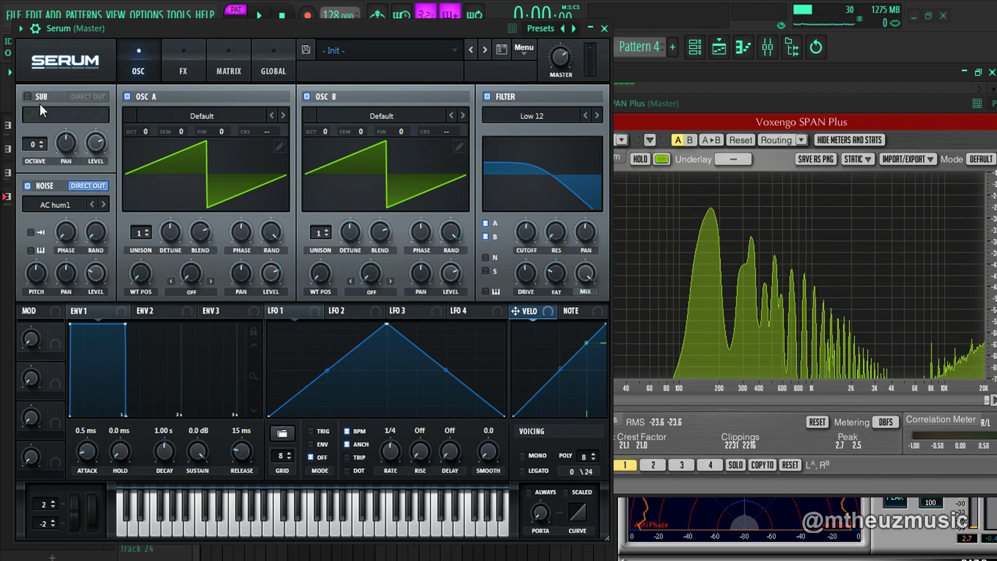
{"action": "left_click", "coordinate": [486, 271]}
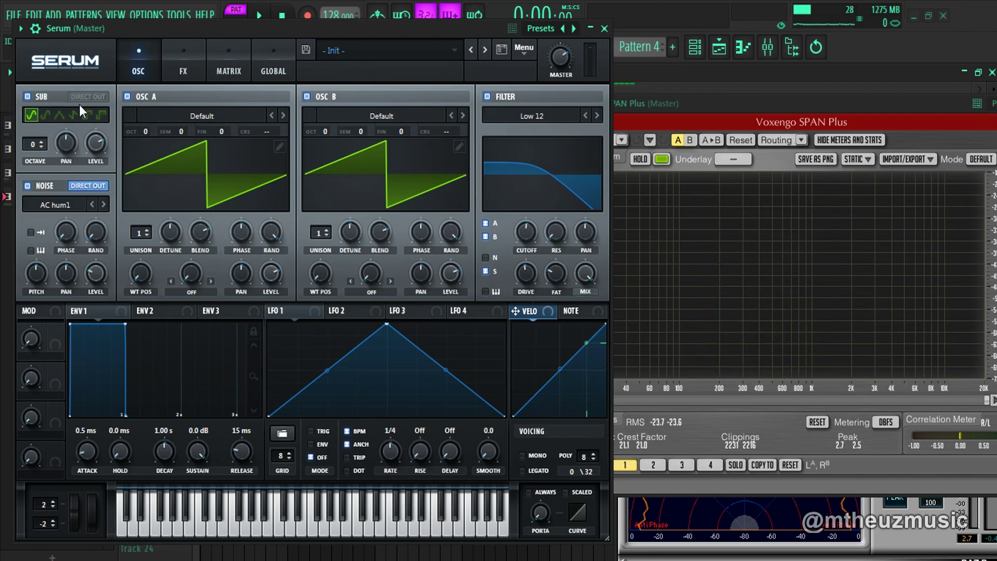
{"action": "left_click", "coordinate": [39, 186]}
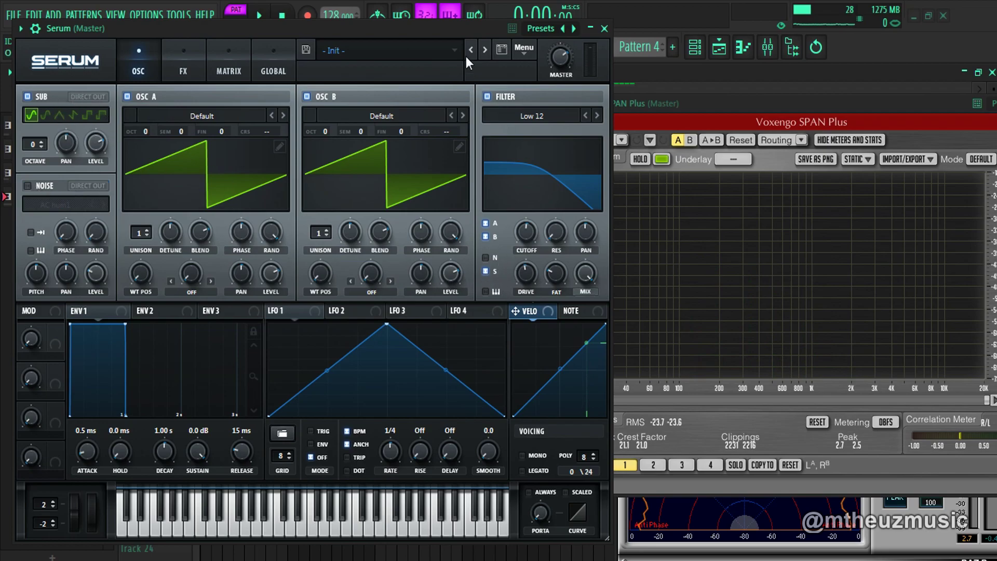
- Raise the sub oscillator's octave to 3 and remove the sub from the filter routing
{"action": "left_click", "coordinate": [44, 145]}
{"action": "left_click", "coordinate": [45, 144]}
{"action": "left_click", "coordinate": [45, 145]}
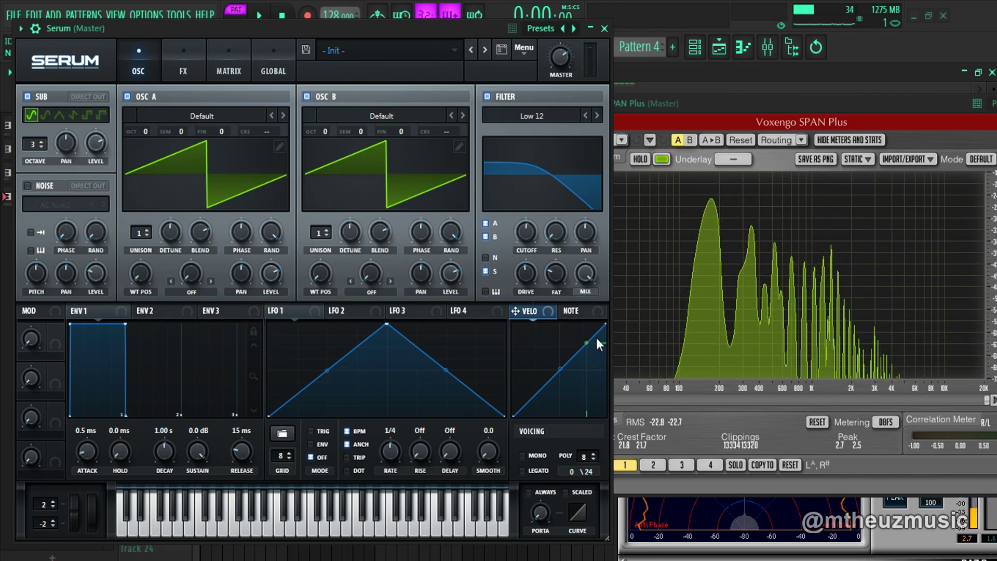
{"action": "left_click", "coordinate": [488, 274]}
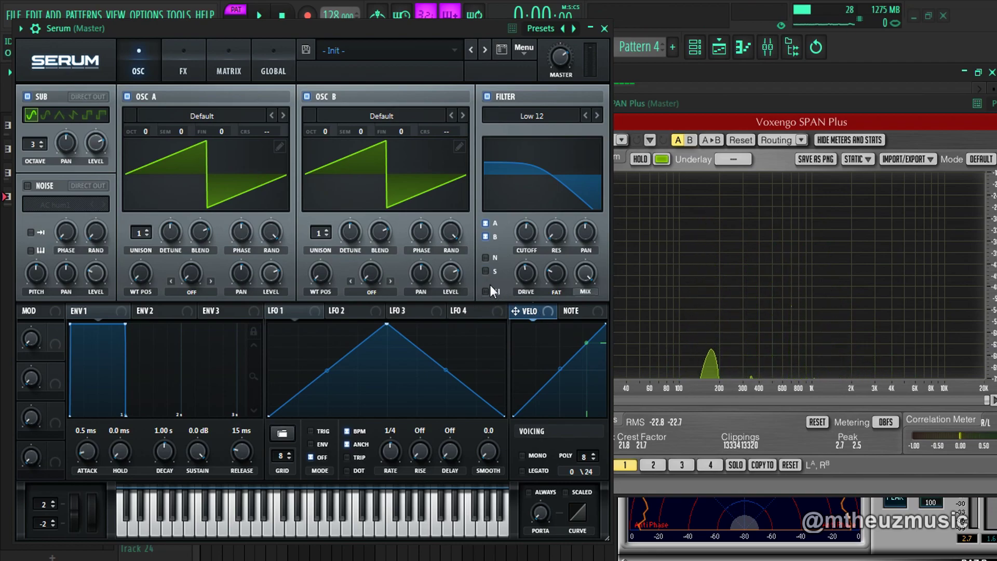
- Try the filter's keyboard tracking with notes across the keyboard, and switch off oscillator B and the sub oscillator
{"action": "left_click", "coordinate": [489, 292]}
{"action": "left_click_drag", "start_coordinate": [280, 526], "coordinate": [425, 537]}
{"action": "left_click", "coordinate": [307, 97]}
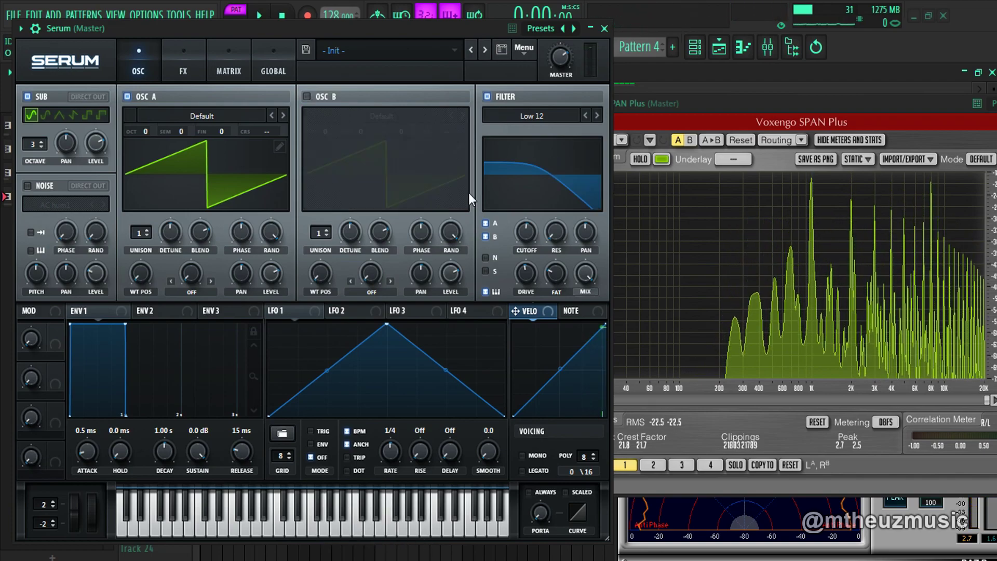
{"action": "left_click", "coordinate": [27, 97]}
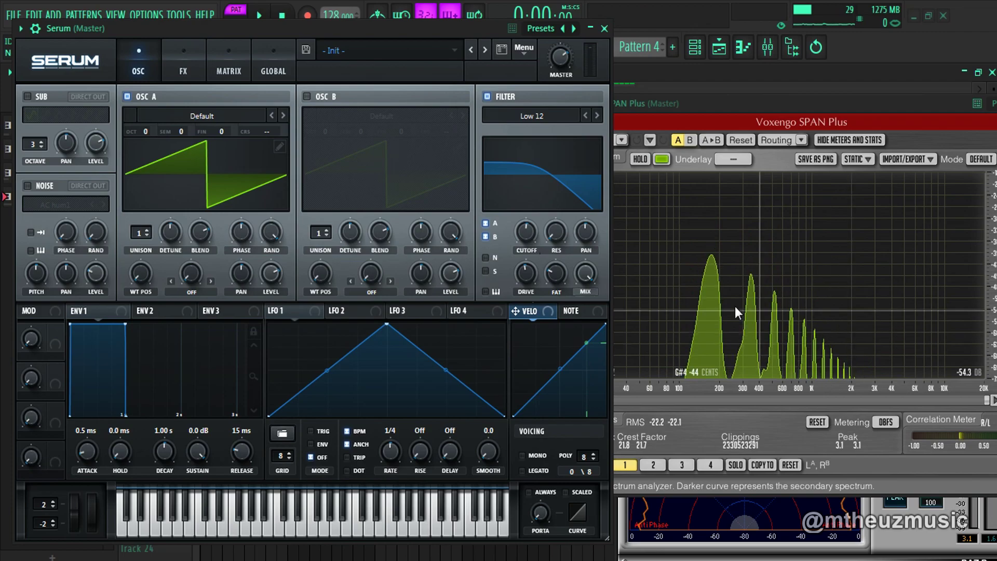
- Give Envelope 1 a 772 ms decay and no sustain, and assign it to modulate the filter cutoff from a lower base cutoff
{"action": "left_click_drag", "start_coordinate": [123, 322], "coordinate": [112, 416]}
{"action": "left_click_drag", "start_coordinate": [112, 313], "coordinate": [519, 235]}
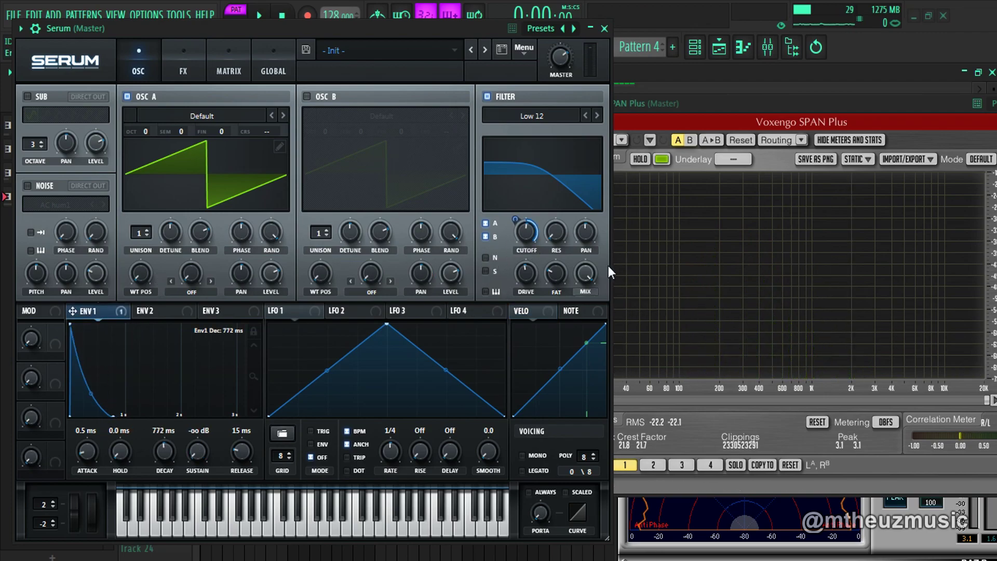
{"action": "right_click", "coordinate": [514, 233]}
{"action": "left_click", "coordinate": [530, 279]}
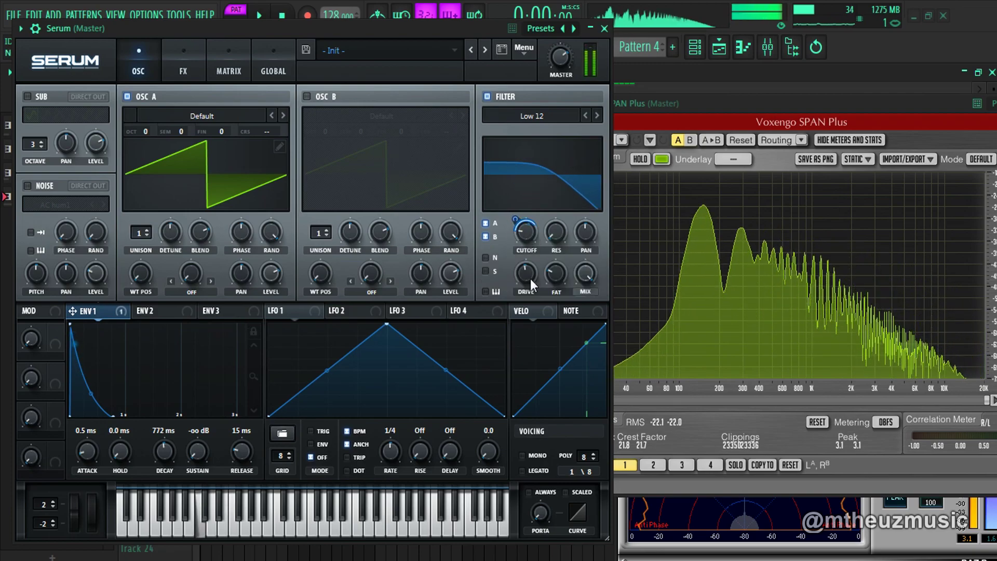
- Turn the filter's keyboard tracking on and back off to compare it with the envelope-modulated cutoff
{"action": "left_click", "coordinate": [493, 292]}
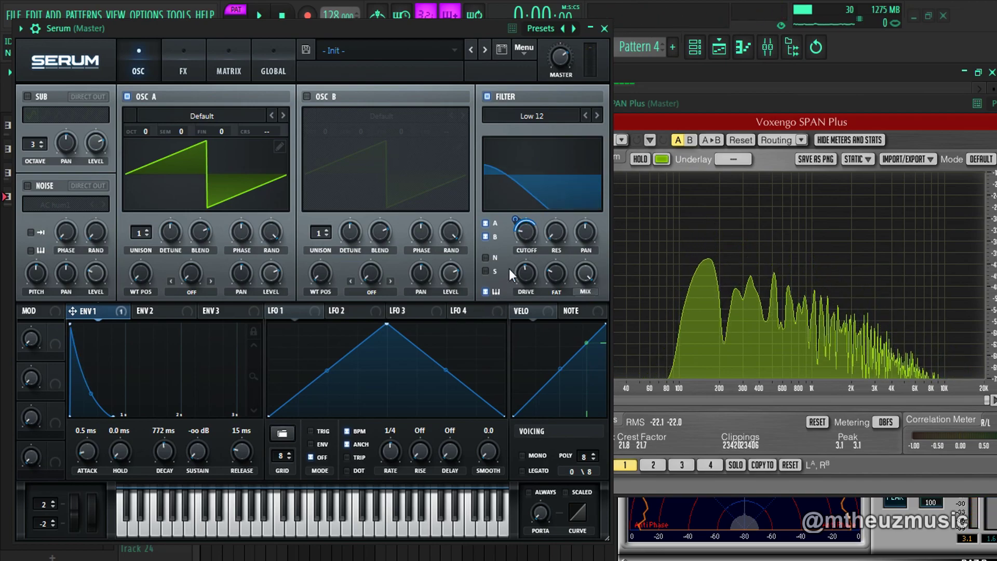
{"action": "left_click", "coordinate": [491, 296]}
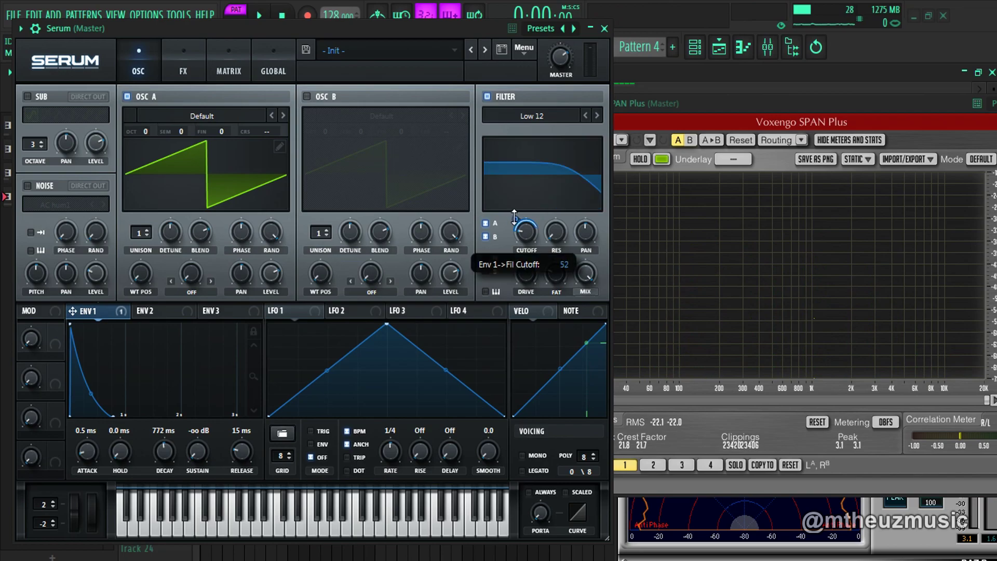
- Remove Envelope 1's modulation from the filter cutoff and set the envelope to a 1.00 s decay with 0.0 dB sustain
{"action": "right_click", "coordinate": [527, 228]}
{"action": "left_click", "coordinate": [548, 249]}
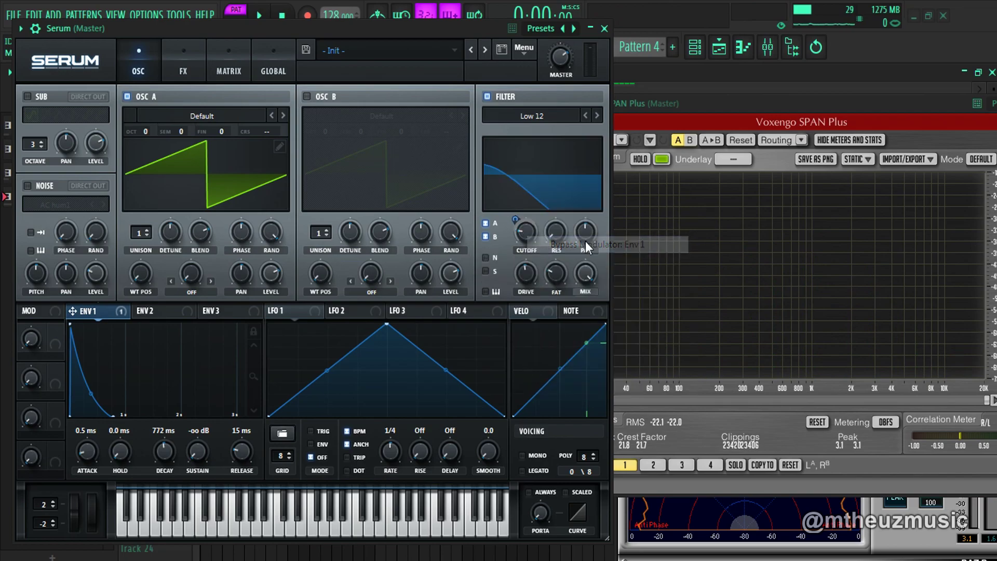
{"action": "right_click", "coordinate": [516, 235]}
{"action": "left_click", "coordinate": [575, 278]}
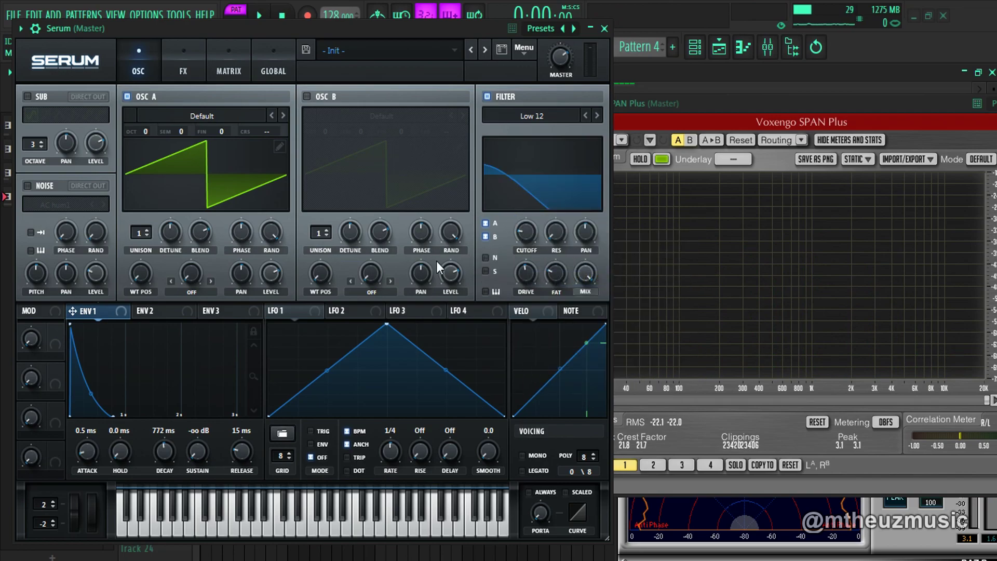
{"action": "left_click_drag", "start_coordinate": [113, 414], "coordinate": [126, 325]}
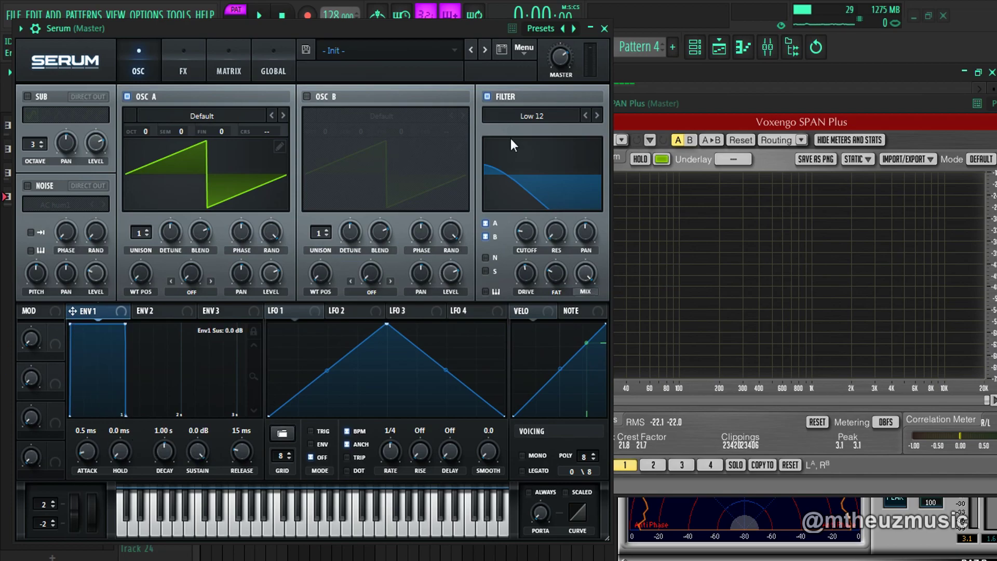
- Set the filter to the multi type LH 6 and vary its second frequency, resonance and cutoff
{"action": "left_click", "coordinate": [560, 124]}
{"action": "mouse_move", "coordinate": [544, 151]}
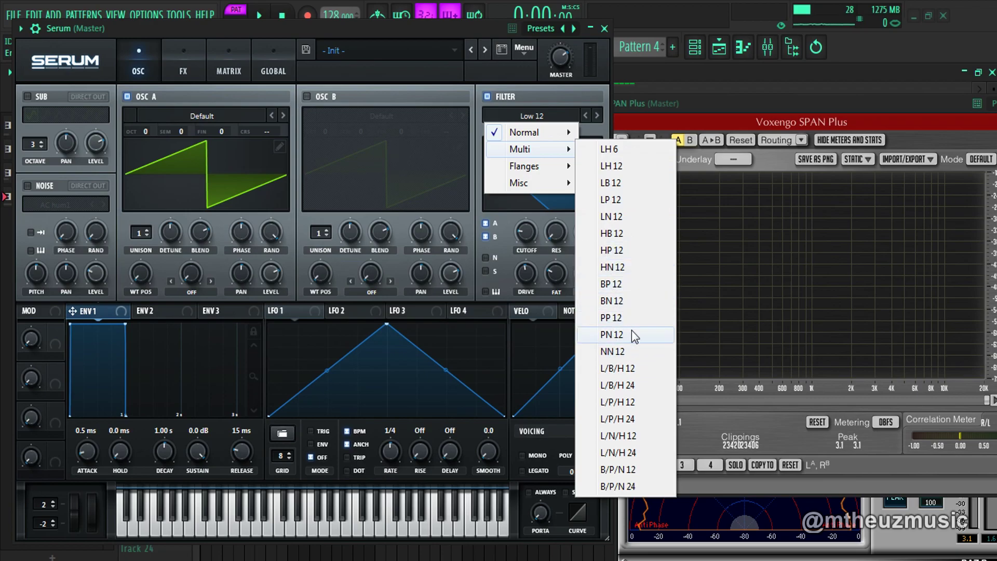
{"action": "left_click", "coordinate": [618, 148]}
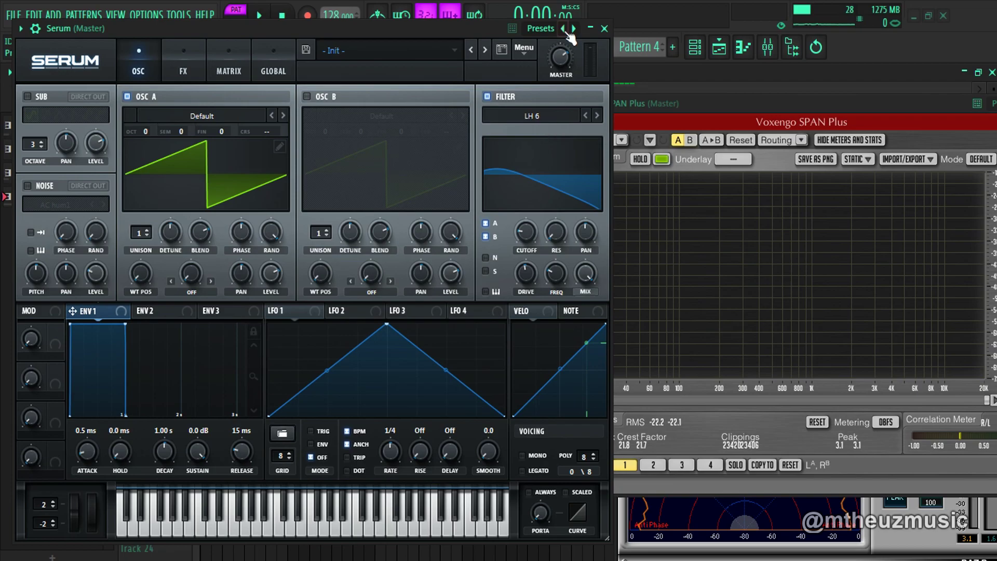
{"action": "left_click_drag", "start_coordinate": [555, 291], "coordinate": [556, 281]}
{"action": "left_click_drag", "start_coordinate": [559, 245], "coordinate": [575, 190]}
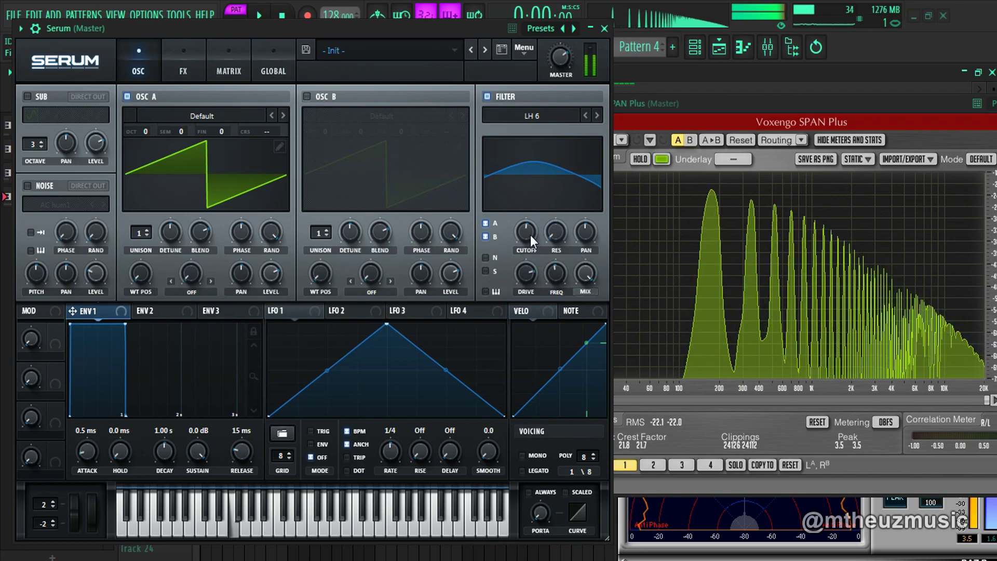
{"action": "left_click_drag", "start_coordinate": [531, 234], "coordinate": [522, 267]}
- Try the LB 12 and LP 12 filter types, sweeping the cutoff and the second filter's frequency
{"action": "left_click", "coordinate": [599, 114]}
{"action": "left_click", "coordinate": [599, 114]}
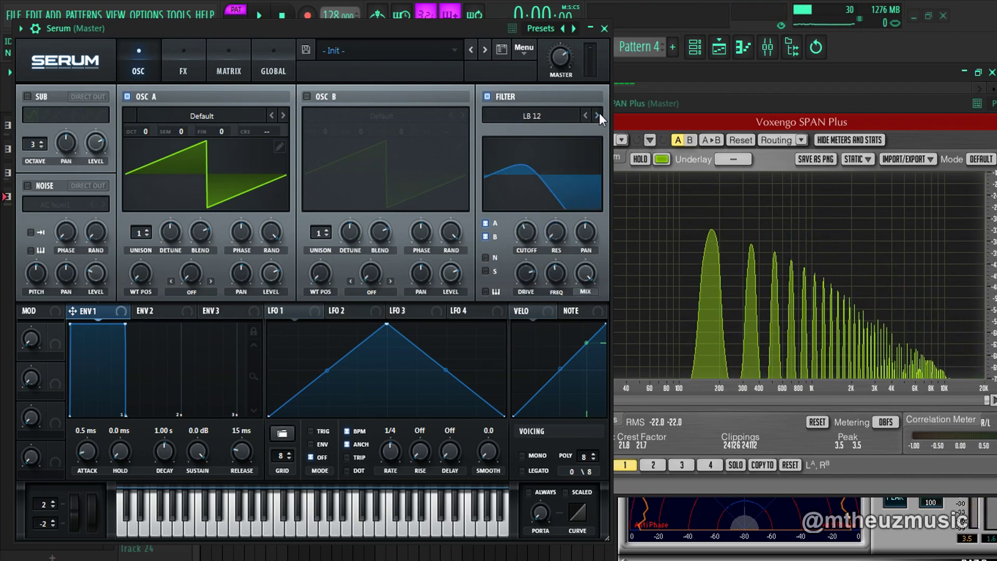
{"action": "left_click_drag", "start_coordinate": [526, 231], "coordinate": [509, 202]}
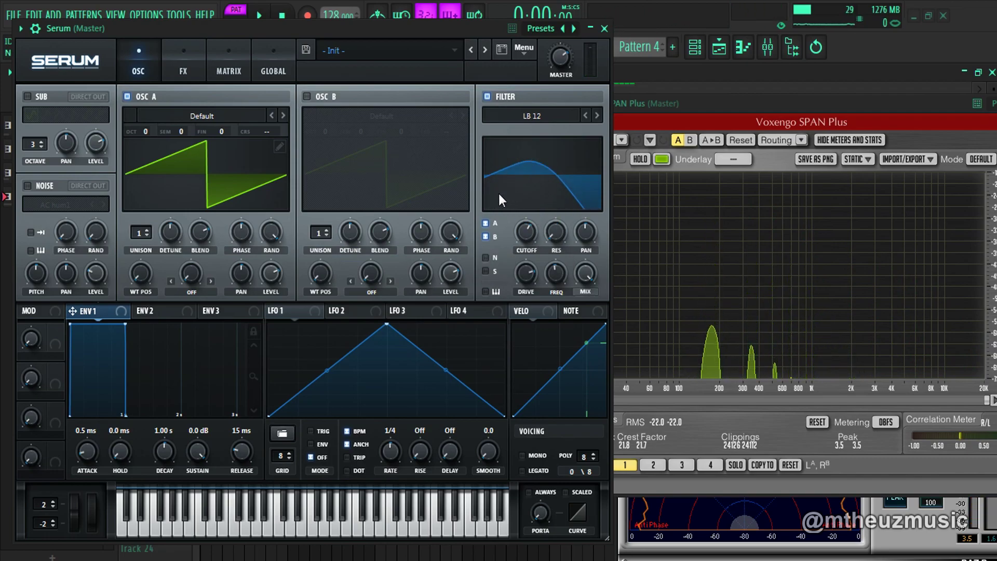
{"action": "left_click_drag", "start_coordinate": [529, 235], "coordinate": [555, 285]}
{"action": "left_click", "coordinate": [597, 116]}
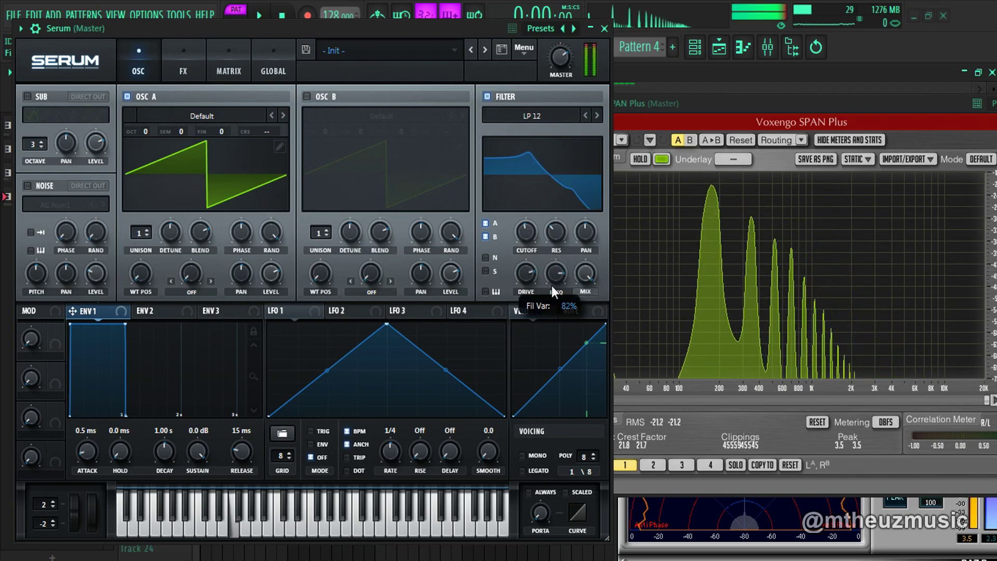
- Try the LN 12 and HB 12 filter types, shifting the second filter's frequency against the cutoff and varying the resonance
{"action": "left_click", "coordinate": [598, 115]}
{"action": "left_click_drag", "start_coordinate": [554, 274], "coordinate": [546, 299]}
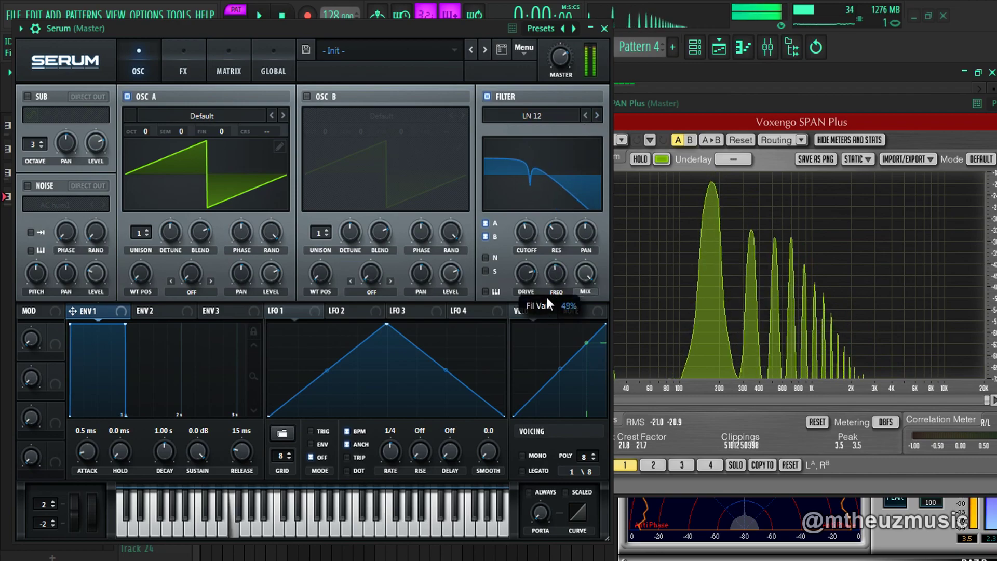
{"action": "left_click_drag", "start_coordinate": [557, 272], "coordinate": [555, 276]}
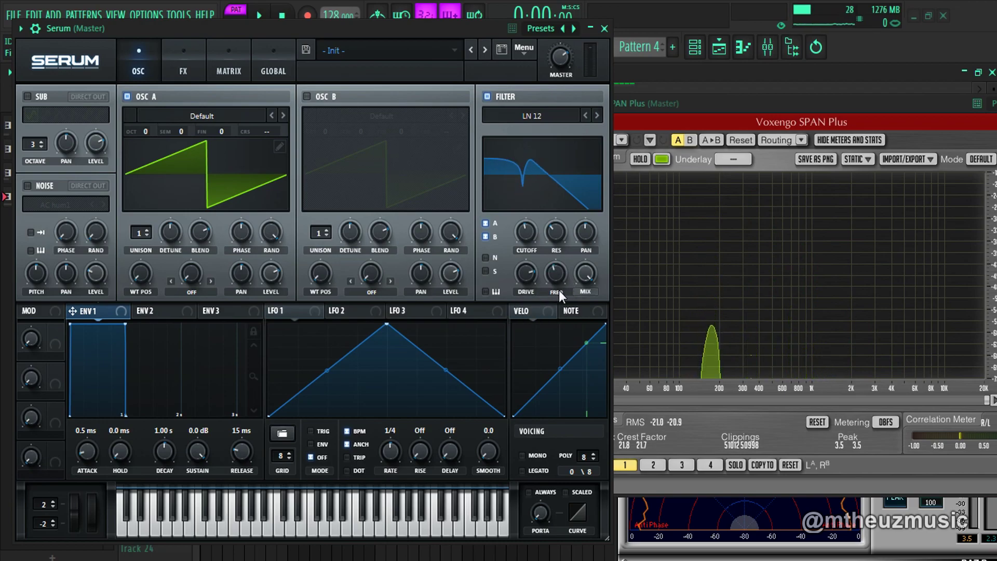
{"action": "left_click_drag", "start_coordinate": [557, 298], "coordinate": [553, 273]}
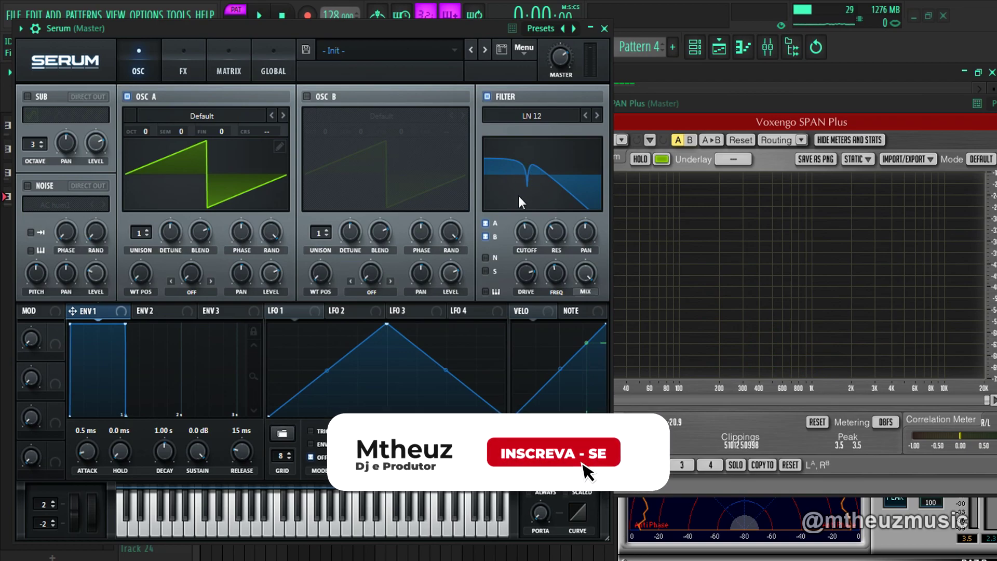
{"action": "left_click_drag", "start_coordinate": [558, 272], "coordinate": [559, 269]}
{"action": "scroll", "coordinate": [559, 270], "scroll_direction": "up", "scroll_amount": 7}
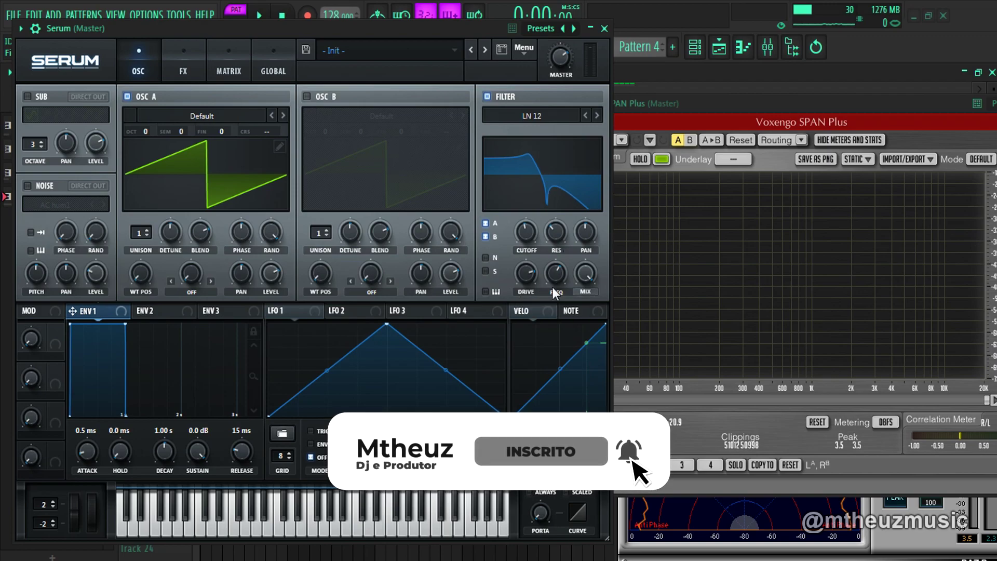
{"action": "left_click", "coordinate": [596, 117]}
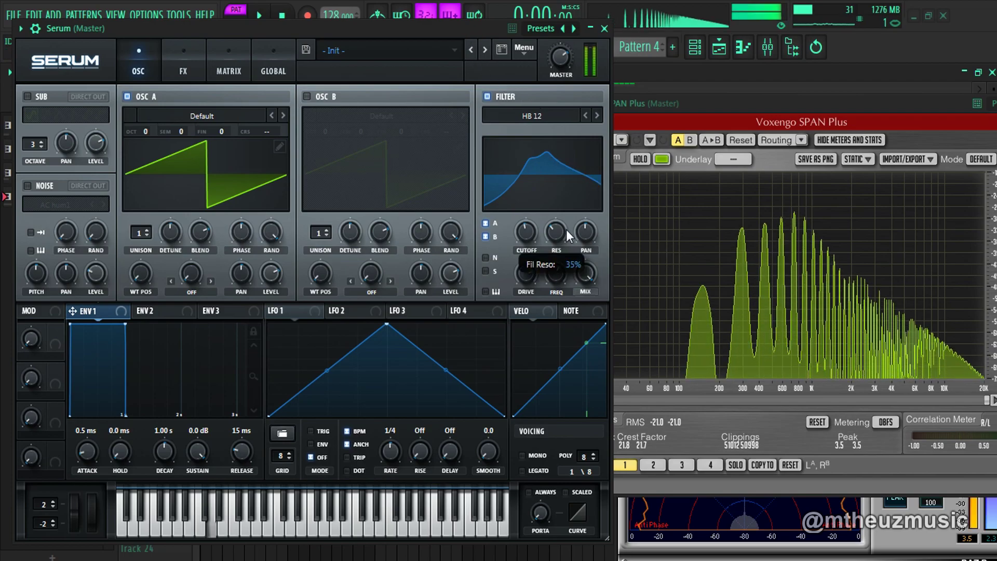
{"action": "left_click_drag", "start_coordinate": [556, 273], "coordinate": [587, 120]}
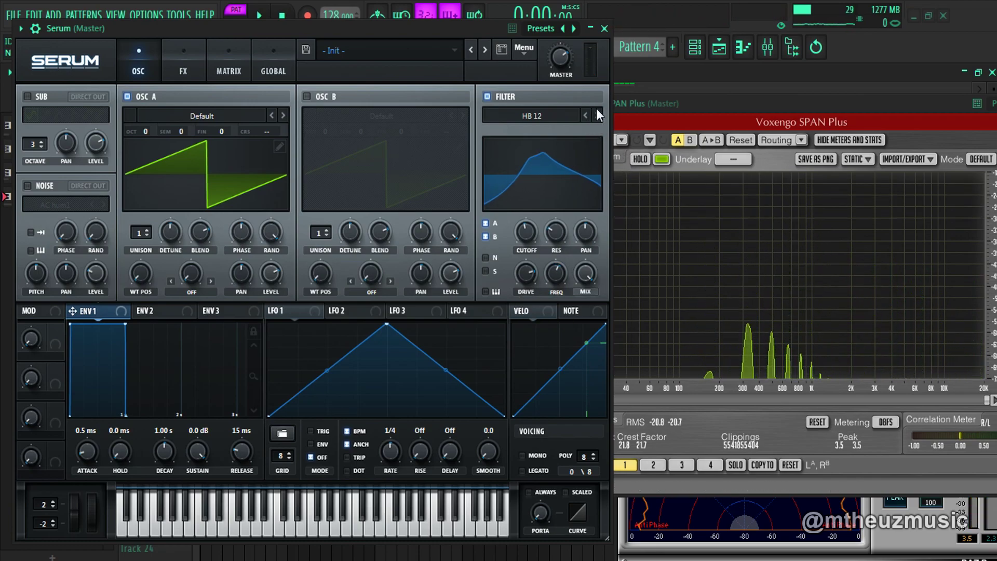
- Try the morphing filter types L/B/H 24, L/P/H 12 and L/N/H 12, sweeping the morph amount between their shapes
{"action": "left_click", "coordinate": [572, 115]}
{"action": "mouse_move", "coordinate": [548, 151]}
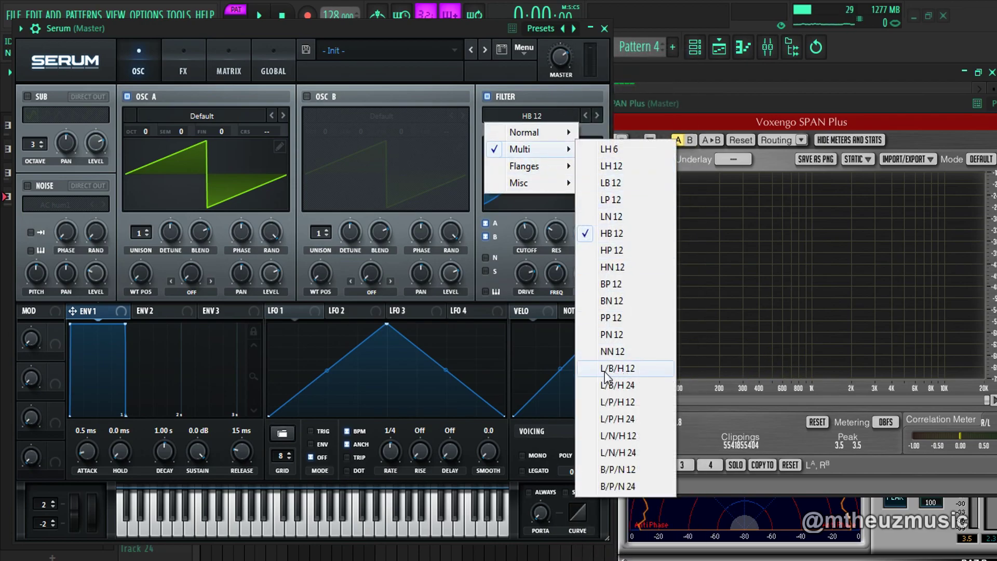
{"action": "left_click", "coordinate": [624, 369]}
{"action": "left_click", "coordinate": [597, 115]}
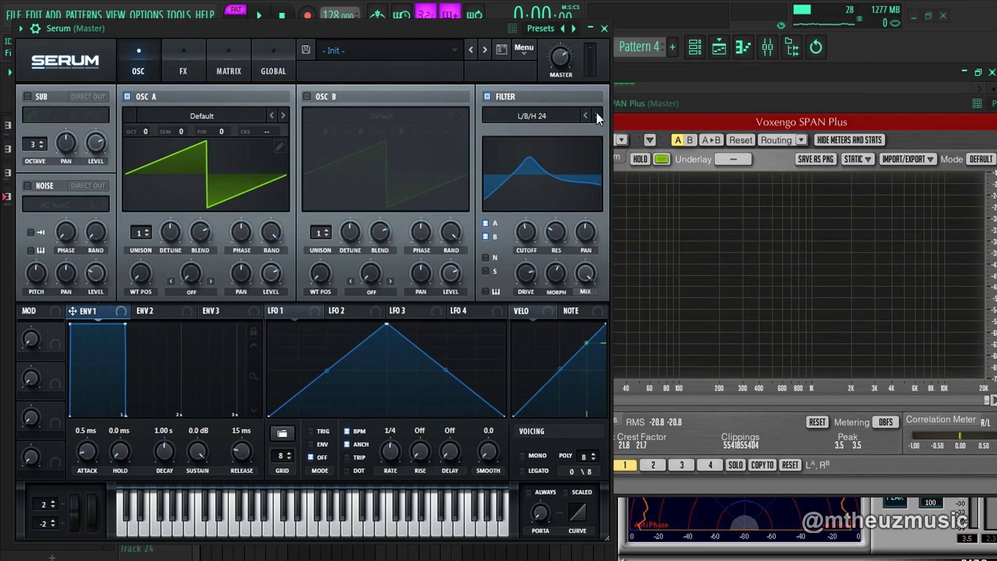
{"action": "left_click_drag", "start_coordinate": [541, 253], "coordinate": [556, 228]}
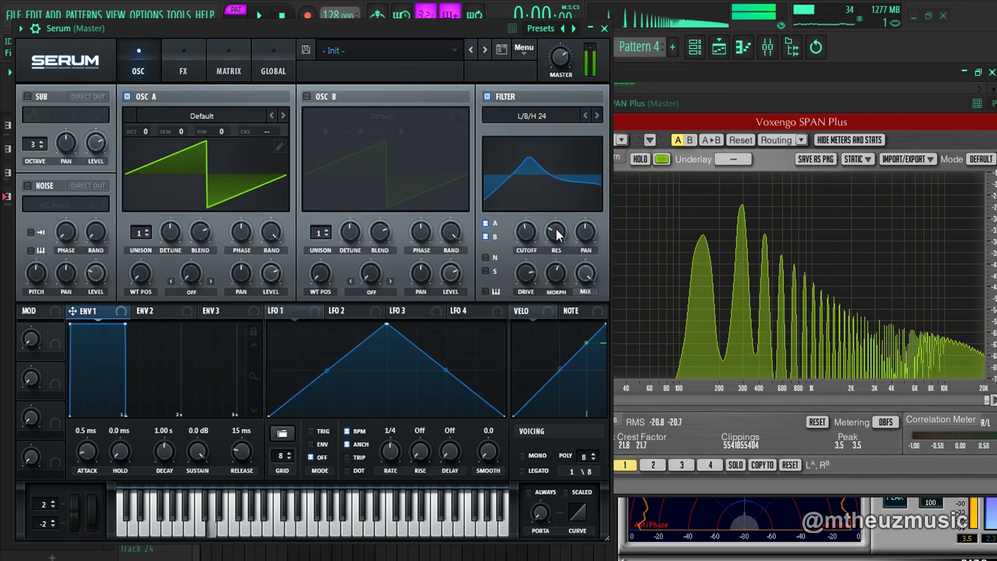
{"action": "left_click_drag", "start_coordinate": [555, 269], "coordinate": [520, 267]}
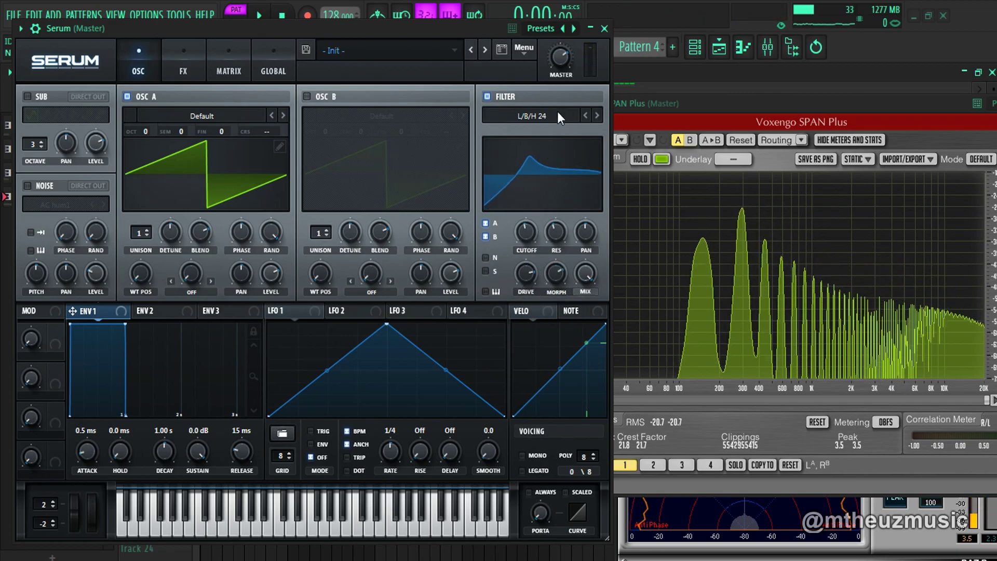
{"action": "left_click", "coordinate": [599, 115]}
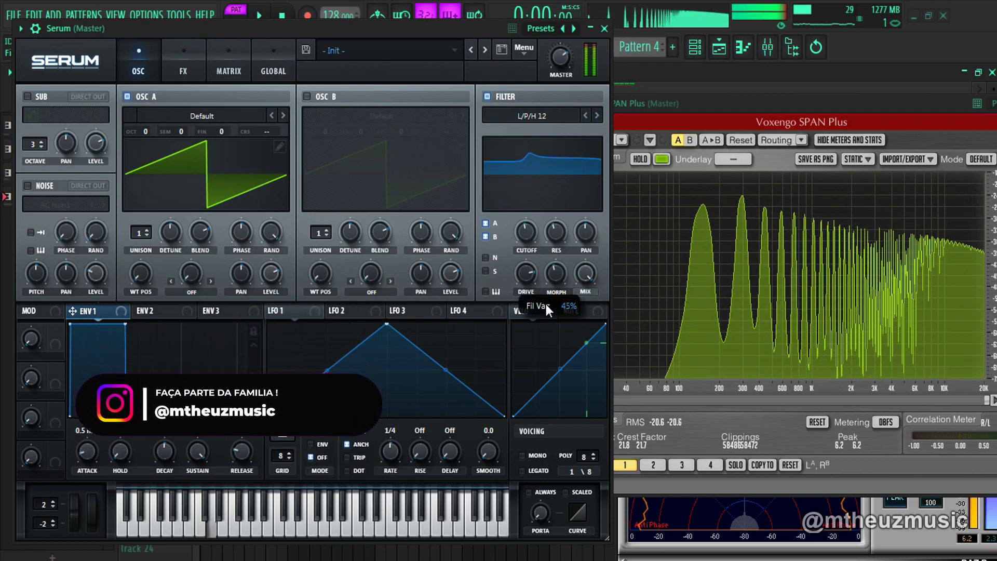
{"action": "left_click", "coordinate": [599, 115]}
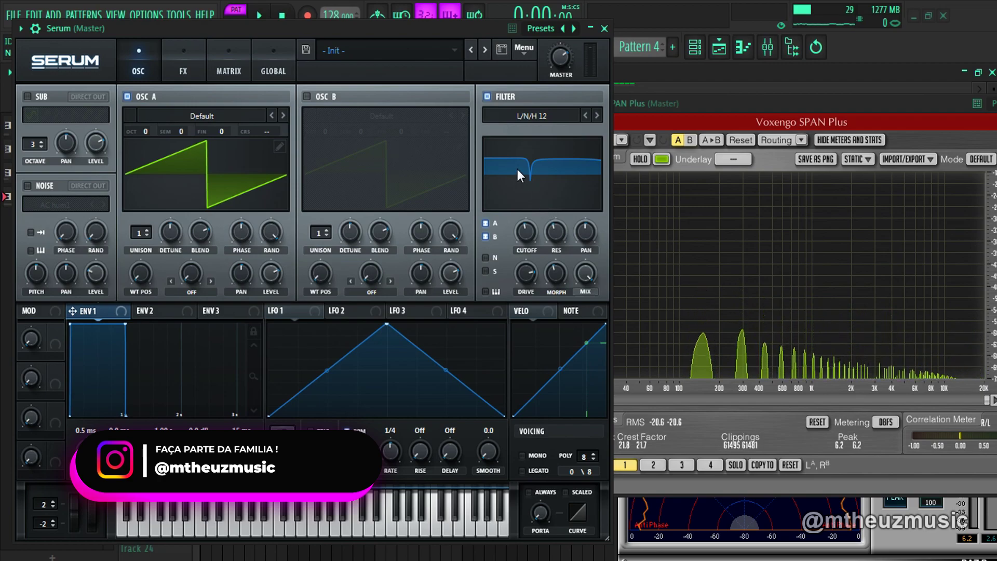
- Set the filter to the double-peak type PP 12 and lower its drive to 47%
{"action": "left_click", "coordinate": [541, 119]}
{"action": "mouse_move", "coordinate": [534, 149]}
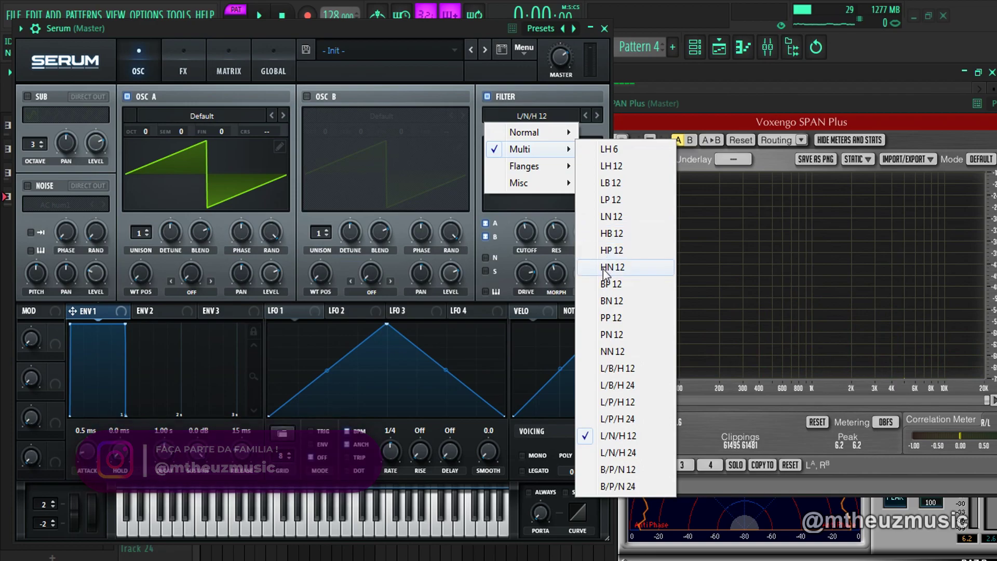
{"action": "left_click", "coordinate": [603, 318]}
{"action": "left_click_drag", "start_coordinate": [527, 274], "coordinate": [509, 320]}
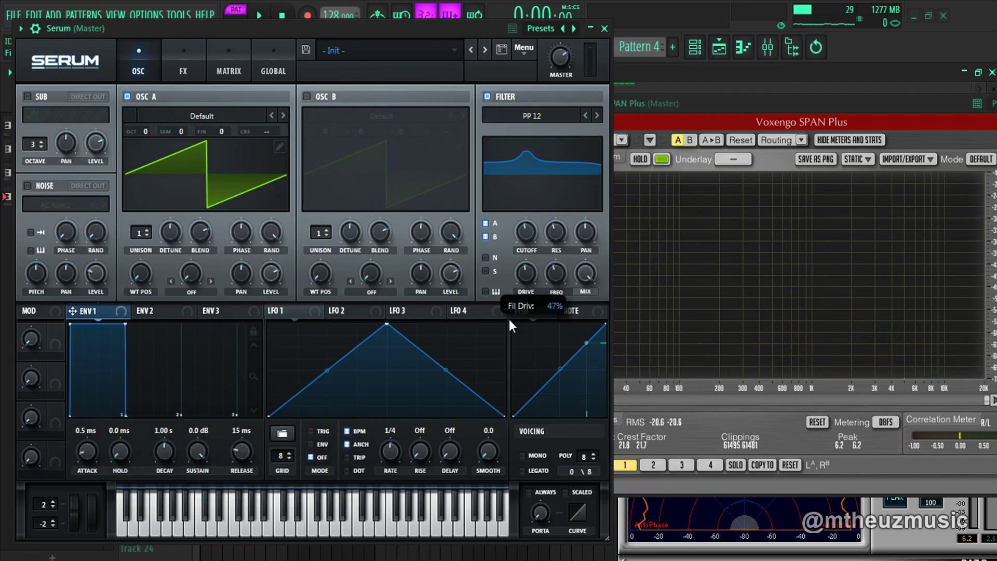
- Return the filter type to HB 12, reduce its resonance and set the cutoff to 435 Hz
{"action": "left_click", "coordinate": [589, 115]}
{"action": "left_click", "coordinate": [588, 116]}
{"action": "left_click", "coordinate": [588, 115]}
{"action": "left_click", "coordinate": [579, 112]}
{"action": "left_click", "coordinate": [550, 99]}
{"action": "left_click_drag", "start_coordinate": [555, 235], "coordinate": [534, 251]}
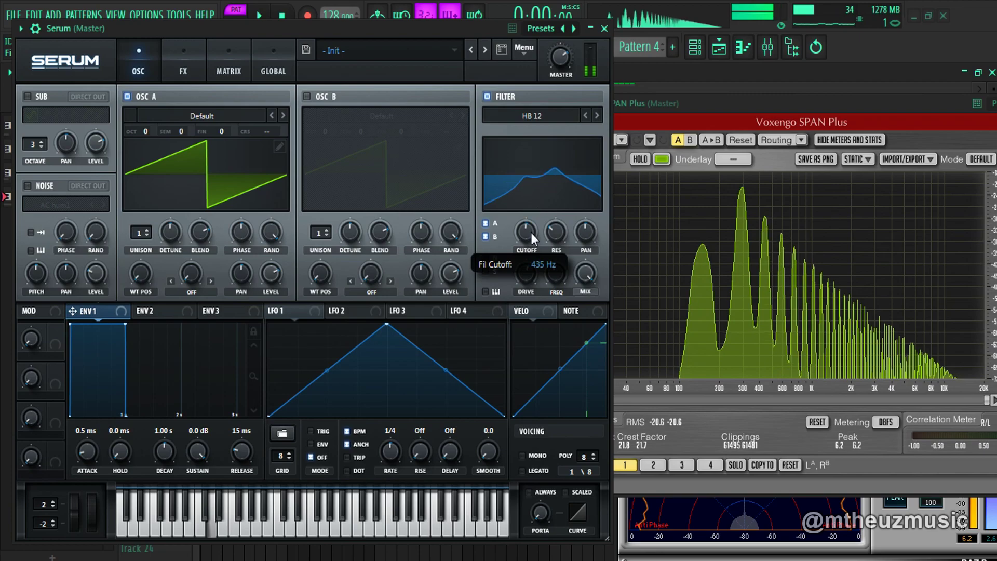
- Set the filter to the flange type Cmb + and review the other comb, flanger and phaser types
{"action": "left_click", "coordinate": [546, 116]}
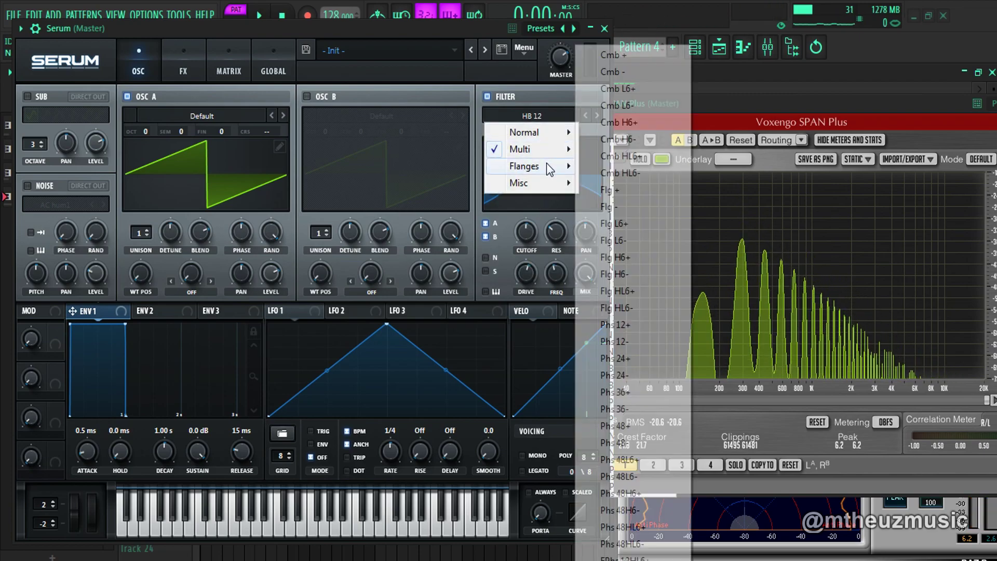
{"action": "mouse_move", "coordinate": [546, 168]}
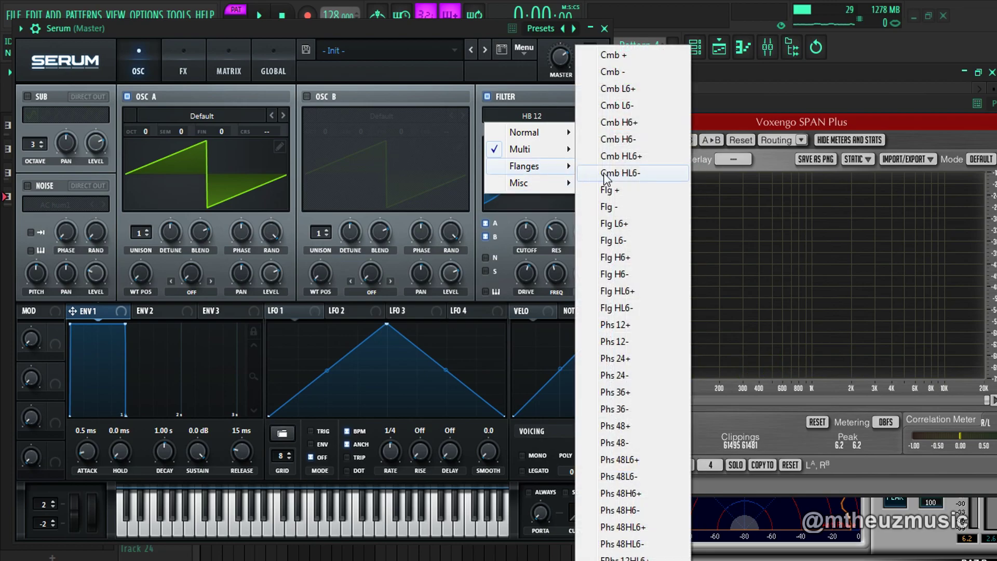
{"action": "left_click", "coordinate": [639, 61]}
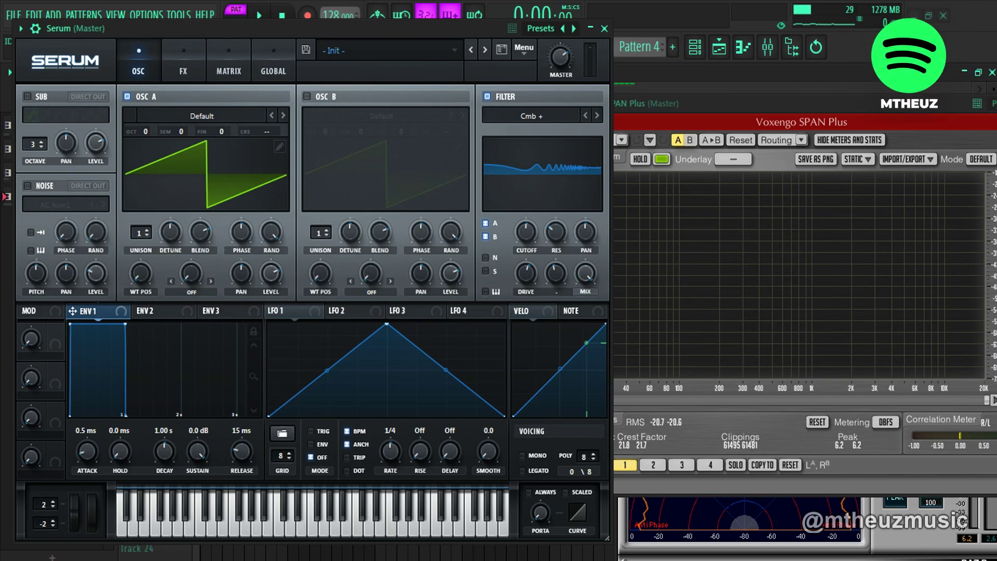
{"action": "left_click", "coordinate": [580, 111]}
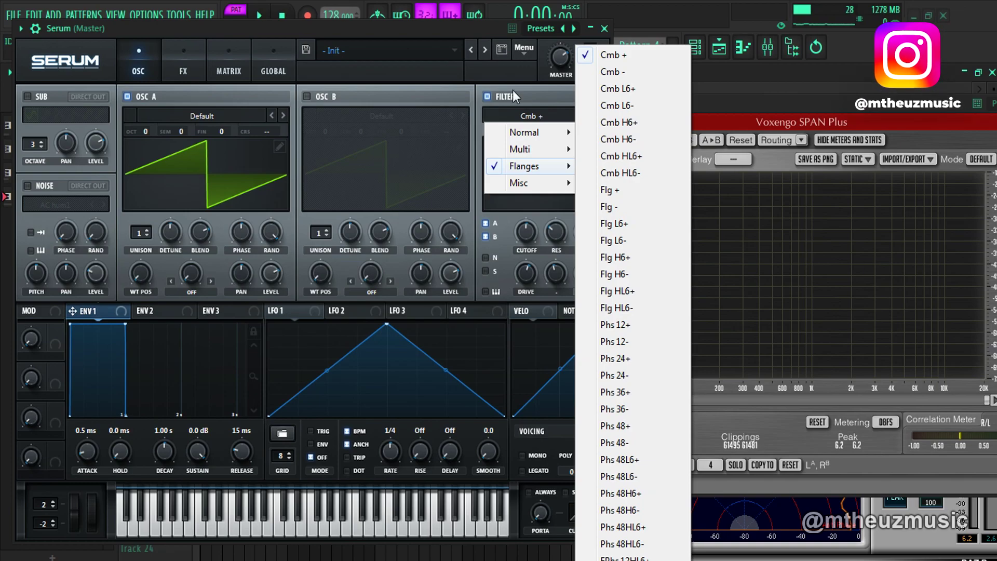
{"action": "left_click", "coordinate": [474, 24]}
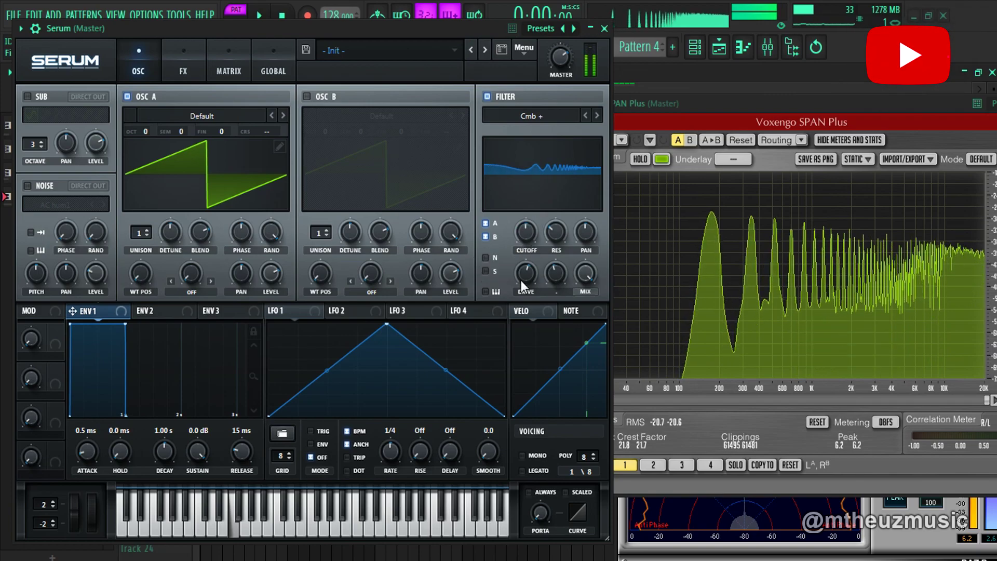
- Compare the Cmb - filter with Cmb +, with oscillator A at -1 octave and raised cutoff and resonance
{"action": "left_click", "coordinate": [597, 115]}
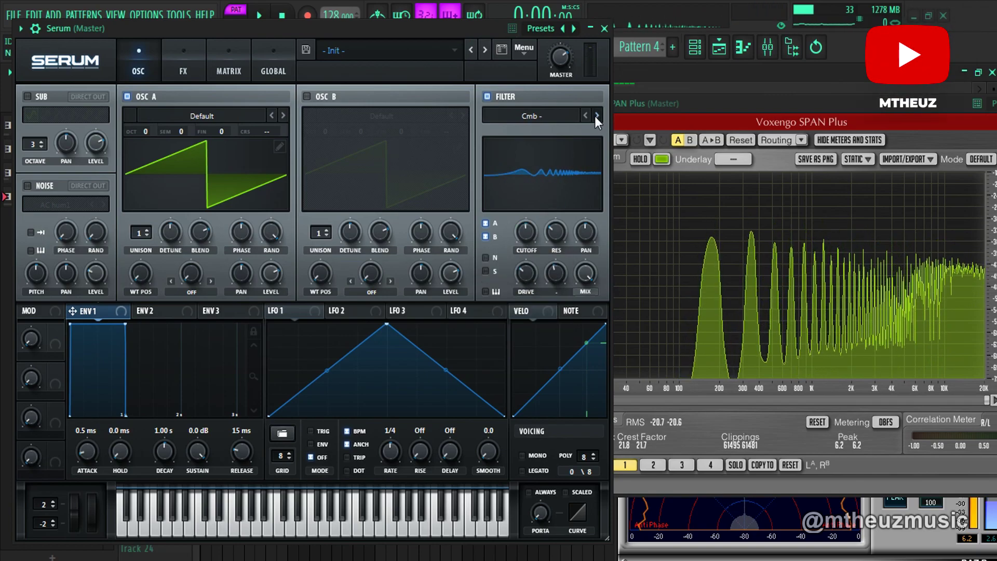
{"action": "left_click_drag", "start_coordinate": [151, 130], "coordinate": [151, 143]}
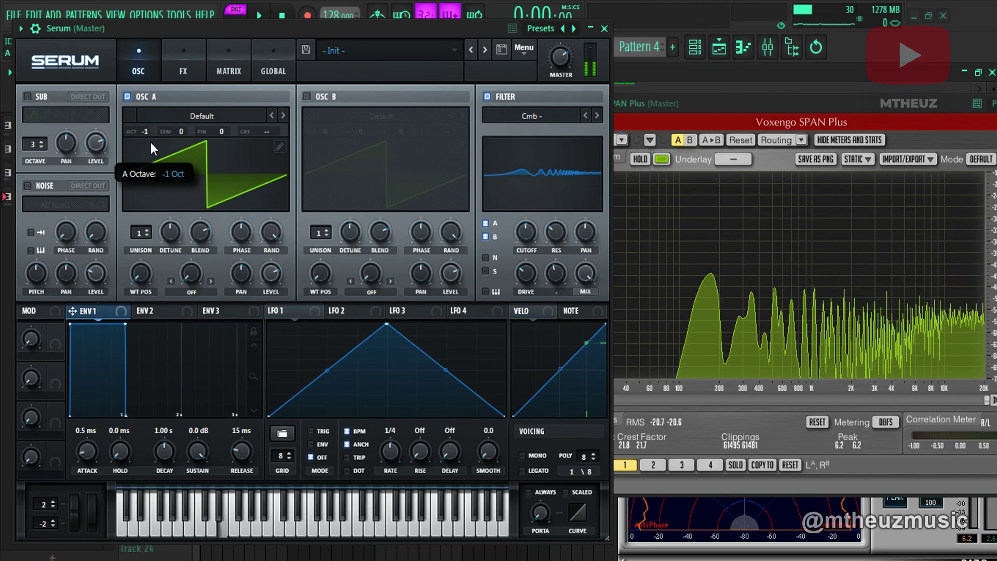
{"action": "left_click_drag", "start_coordinate": [526, 246], "coordinate": [563, 206]}
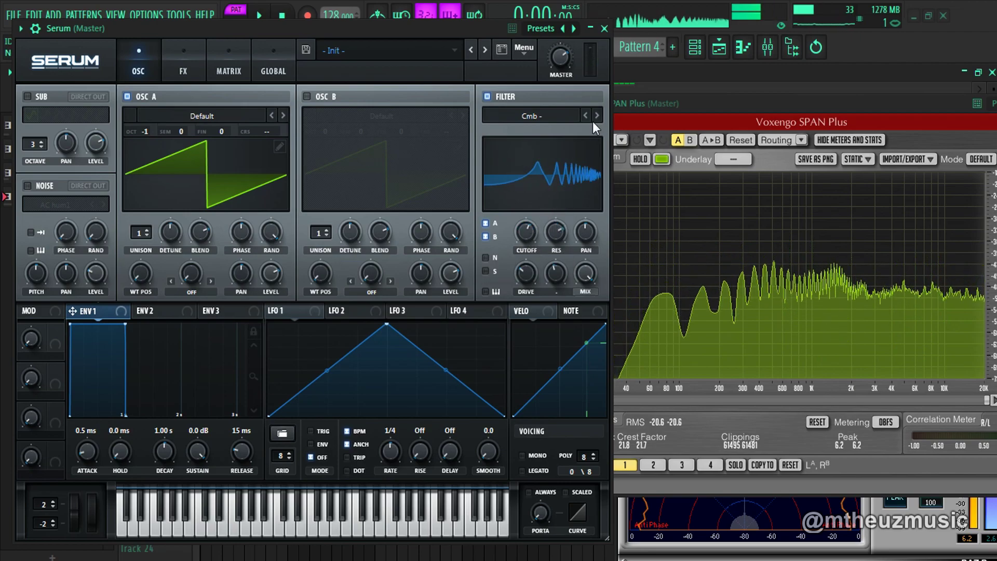
{"action": "left_click", "coordinate": [586, 117]}
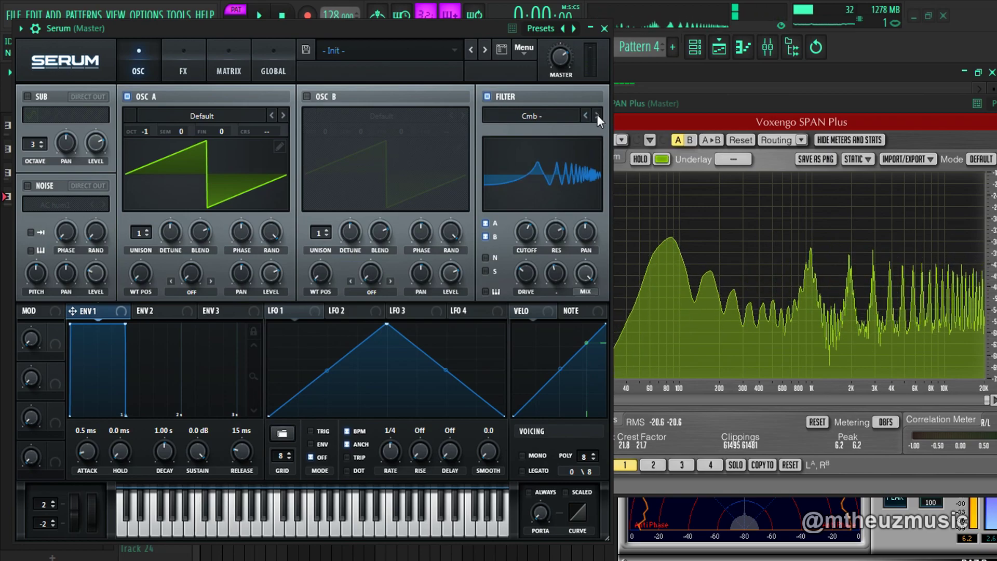
- Set the filter to Cmb L6- and adjust its low-pass frequency, drive and cutoff, comparing it with the neighbouring comb type
{"action": "left_click", "coordinate": [598, 115]}
{"action": "left_click", "coordinate": [595, 116]}
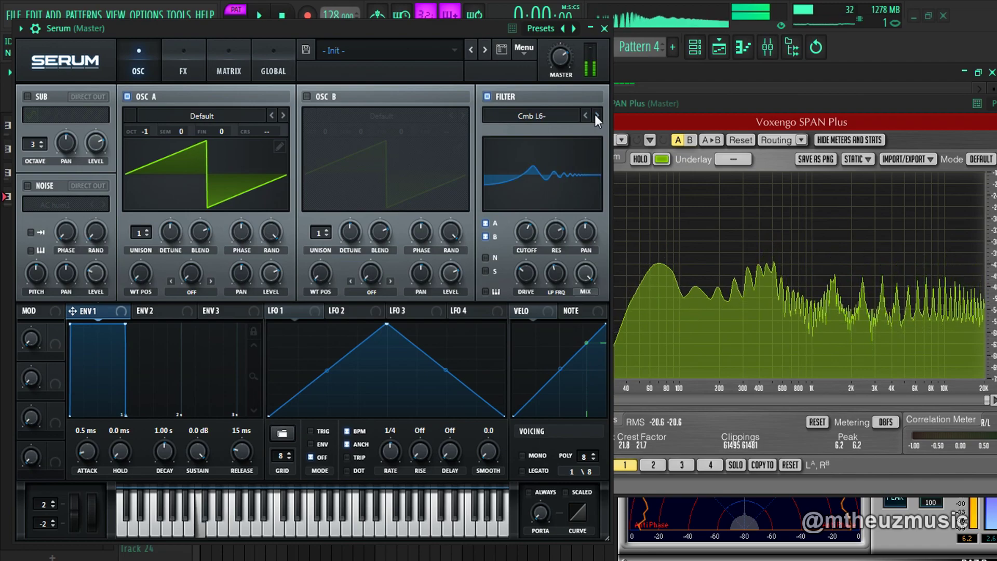
{"action": "mouse_move", "coordinate": [525, 235]}
{"action": "left_mouse_down"}
{"action": "mouse_move", "coordinate": [541, 205]}
{"action": "mouse_move", "coordinate": [525, 238]}
{"action": "left_mouse_up"}
{"action": "left_click_drag", "start_coordinate": [556, 274], "coordinate": [567, 232]}
{"action": "left_click", "coordinate": [585, 115]}
{"action": "left_click", "coordinate": [598, 116]}
{"action": "left_click_drag", "start_coordinate": [534, 281], "coordinate": [534, 253]}
{"action": "mouse_move", "coordinate": [527, 244]}
{"action": "left_mouse_down"}
{"action": "mouse_move", "coordinate": [520, 264]}
{"action": "mouse_move", "coordinate": [535, 245]}
{"action": "left_mouse_up"}
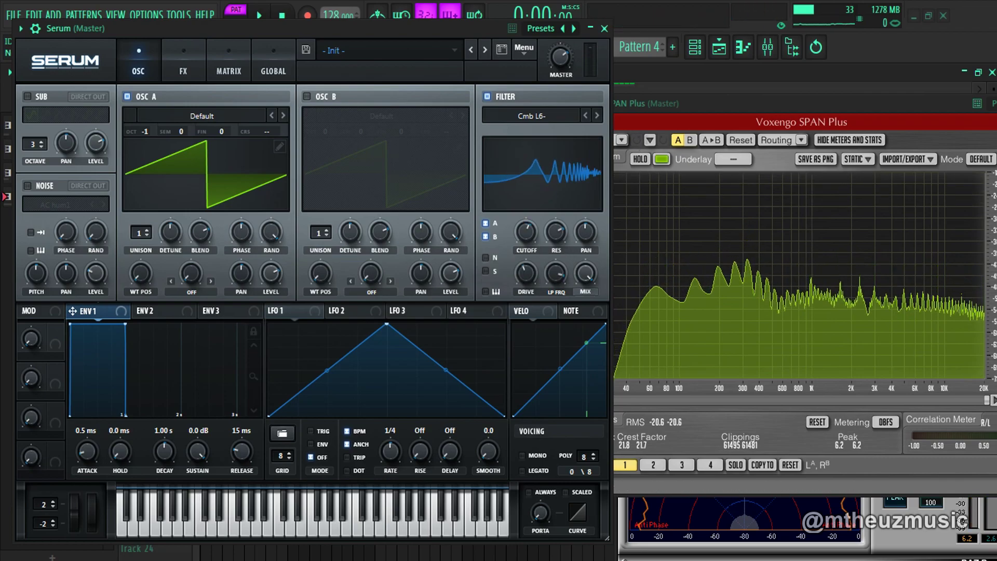
- Review the miscellaneous filter types, keeping Cmb L6-, and sweep the filter's cutoff
{"action": "left_click", "coordinate": [637, 138]}
{"action": "left_click", "coordinate": [536, 117]}
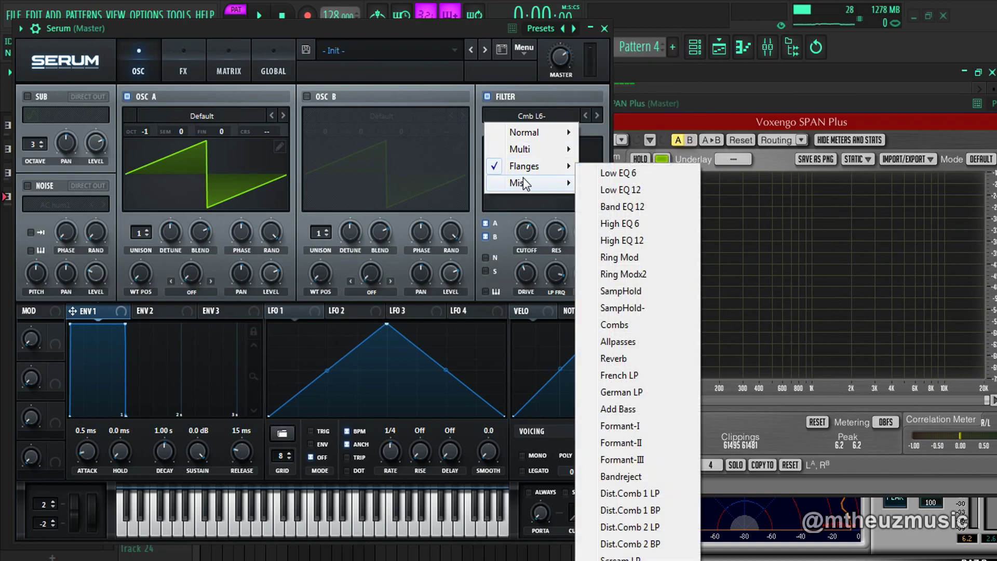
{"action": "left_click", "coordinate": [490, 204]}
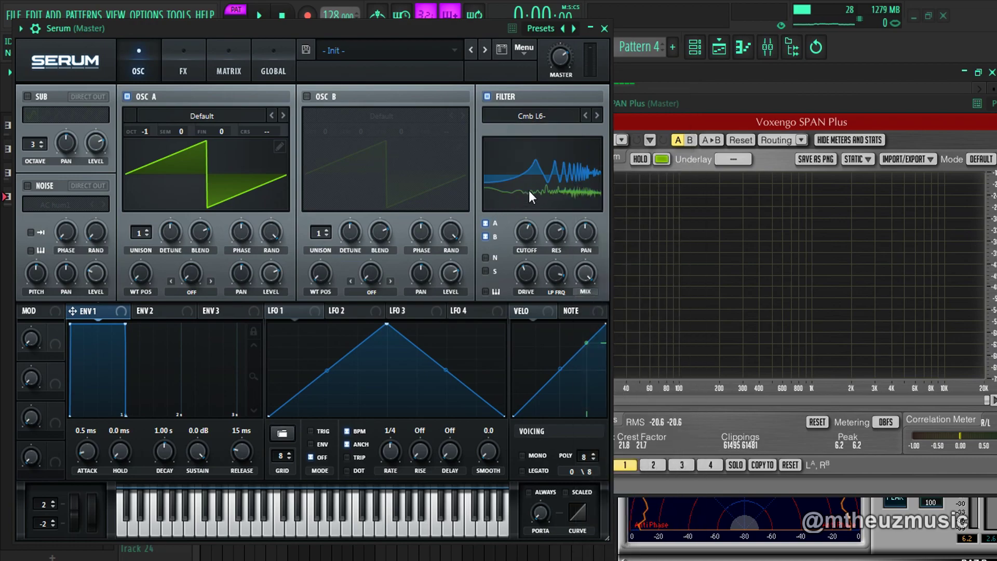
{"action": "left_click_drag", "start_coordinate": [520, 243], "coordinate": [515, 242]}
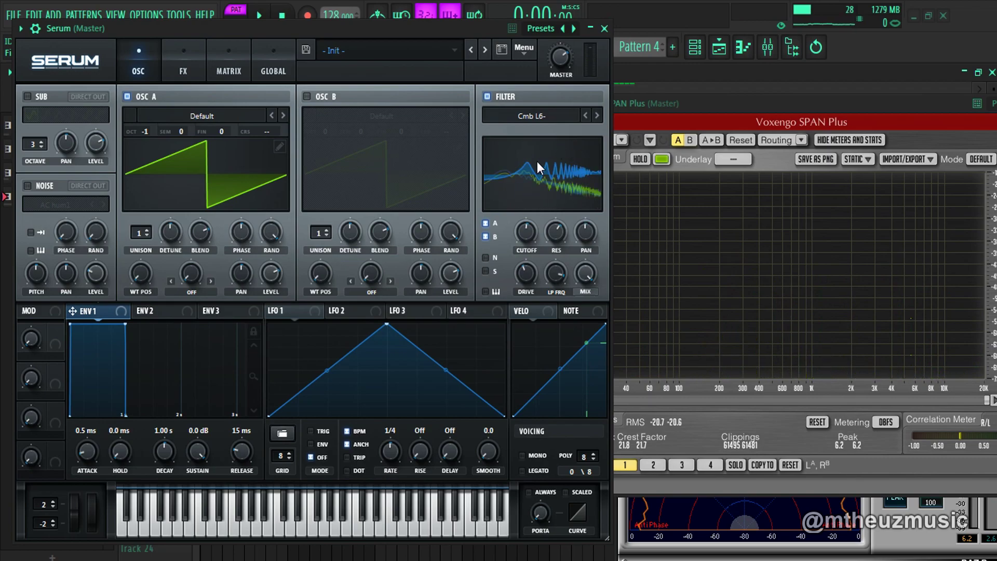
{"action": "left_click_drag", "start_coordinate": [526, 234], "coordinate": [522, 264]}
- Compare the Cmb - and Cmb L6+ filters while varying their cutoff and resonance
{"action": "left_click", "coordinate": [590, 118]}
{"action": "left_click_drag", "start_coordinate": [586, 228], "coordinate": [558, 278]}
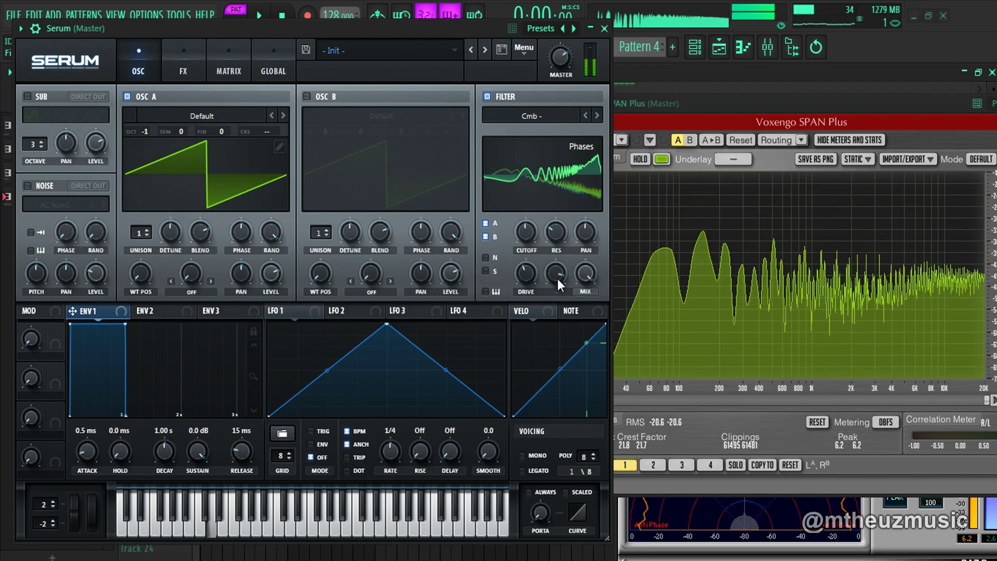
{"action": "left_click_drag", "start_coordinate": [523, 241], "coordinate": [556, 218]}
{"action": "left_click", "coordinate": [598, 116]}
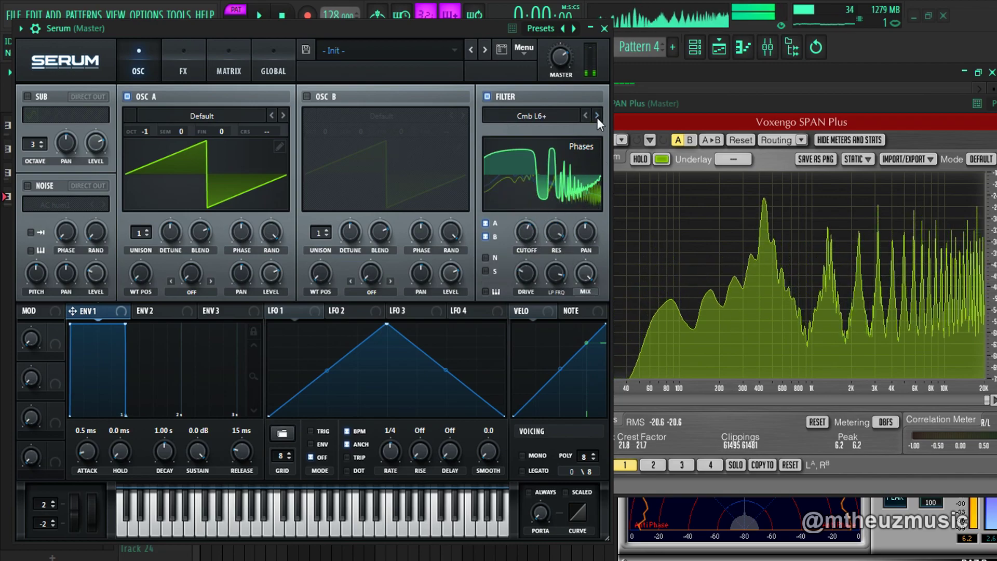
{"action": "left_click_drag", "start_coordinate": [575, 168], "coordinate": [518, 261]}
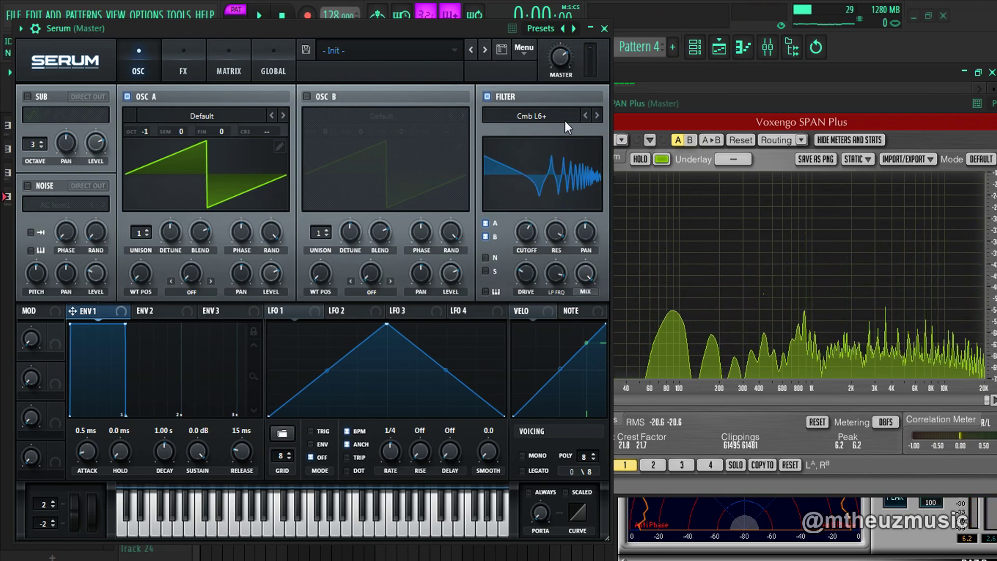
- Set the filter to the phaser type Phs 12+ and adjust its cutoff and resonance
{"action": "left_click", "coordinate": [540, 116]}
{"action": "mouse_move", "coordinate": [552, 136]}
{"action": "mouse_move", "coordinate": [532, 168]}
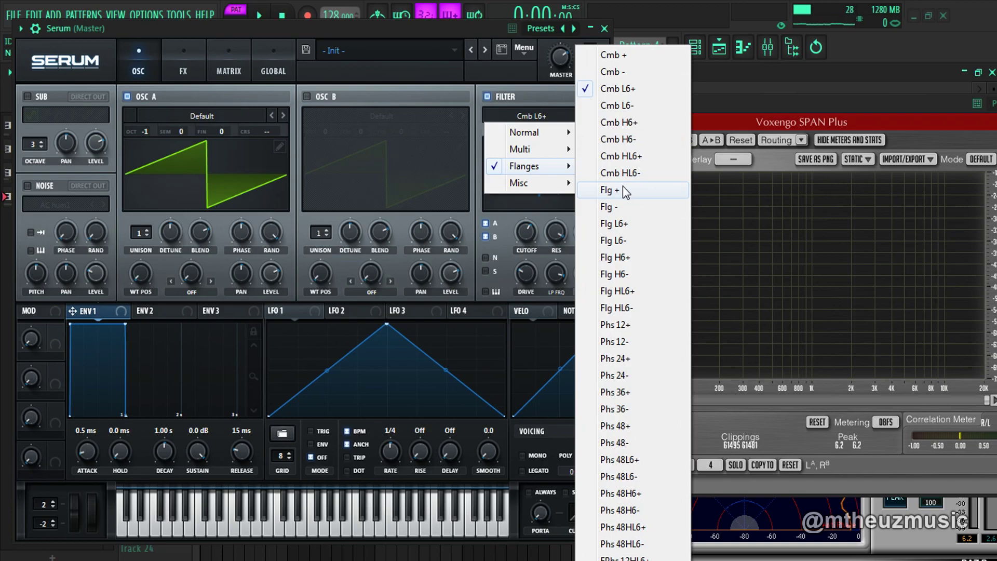
{"action": "left_click", "coordinate": [629, 325]}
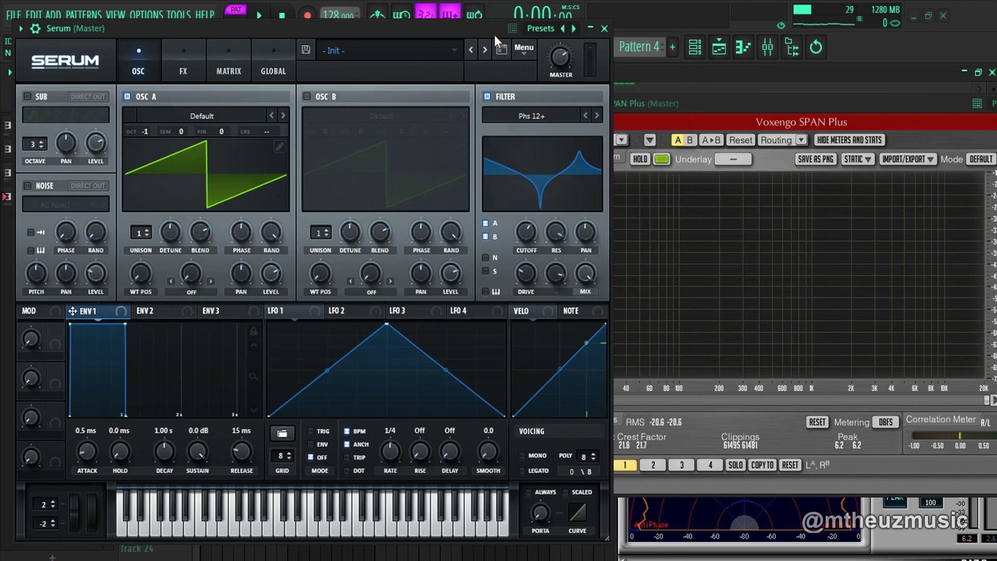
{"action": "left_click_drag", "start_coordinate": [527, 230], "coordinate": [555, 245]}
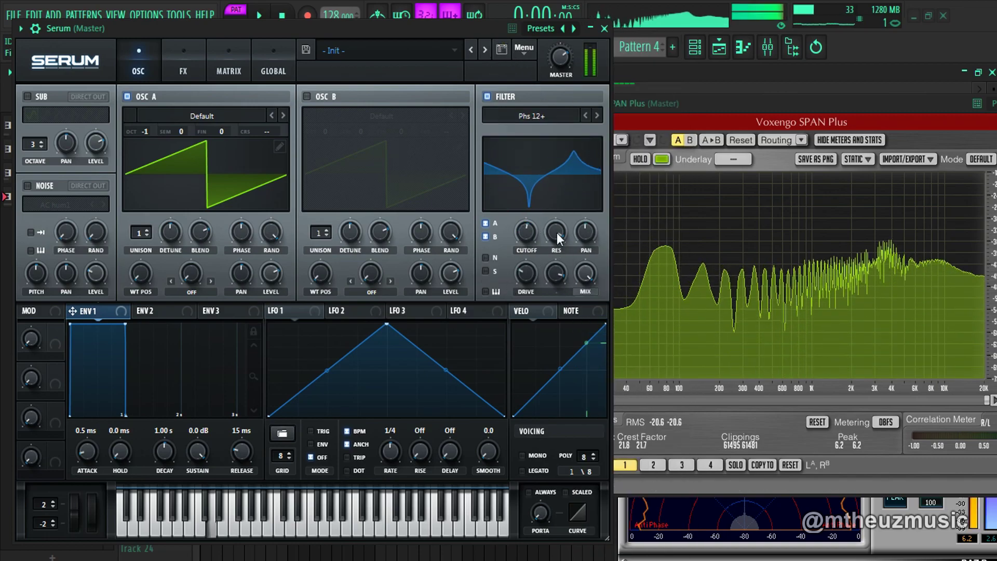
- Advance through the phaser filters to Phs 24+ and Phs 36-, sweeping the cutoff on each
{"action": "left_click", "coordinate": [598, 115]}
{"action": "left_click", "coordinate": [598, 115]}
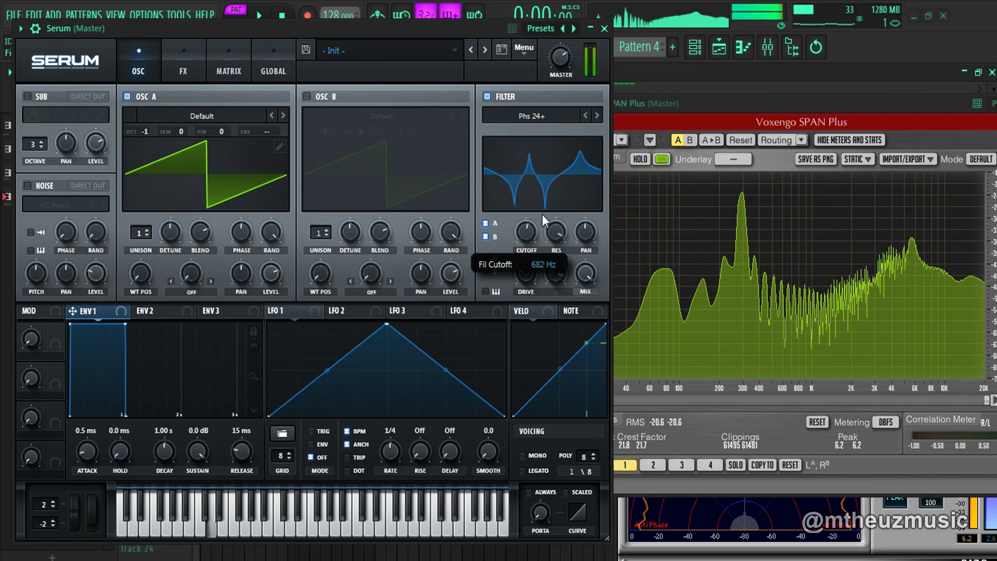
{"action": "left_click_drag", "start_coordinate": [532, 232], "coordinate": [526, 247]}
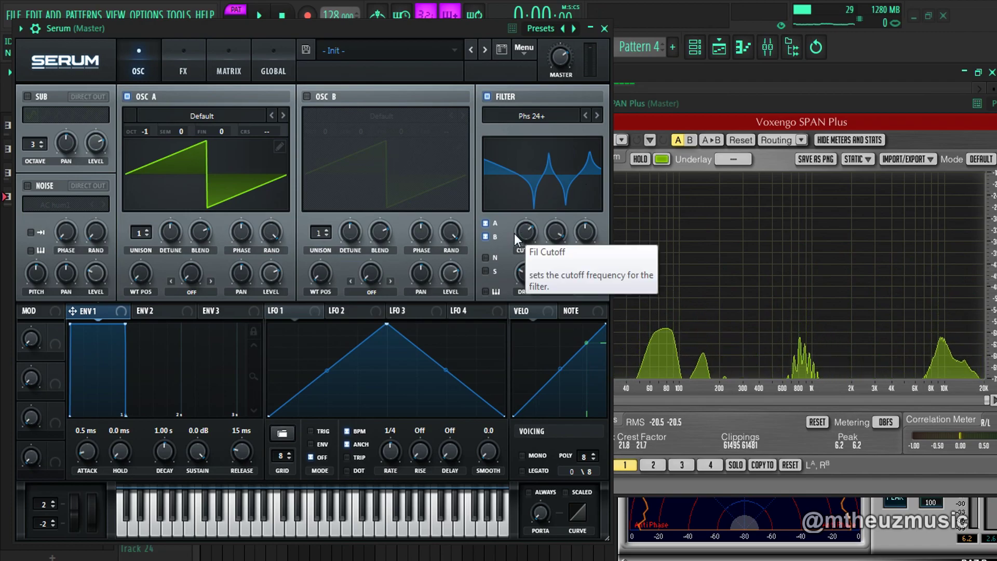
{"action": "left_click", "coordinate": [600, 120]}
{"action": "left_click", "coordinate": [598, 118]}
{"action": "left_click", "coordinate": [597, 116]}
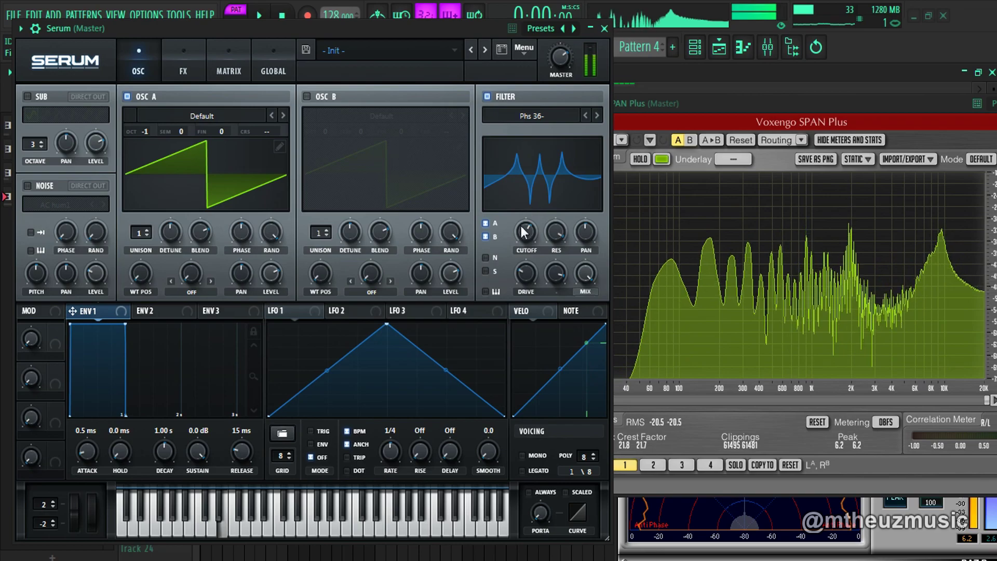
{"action": "mouse_move", "coordinate": [530, 218]}
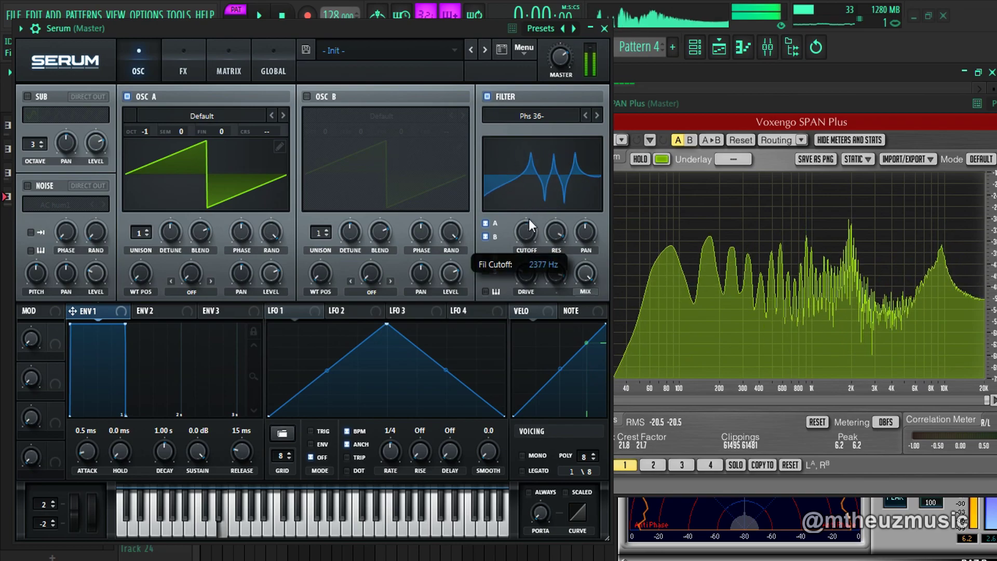
- Review the miscellaneous filter types and set the filter to Ring Mod
{"action": "left_click", "coordinate": [562, 116]}
{"action": "mouse_move", "coordinate": [551, 189]}
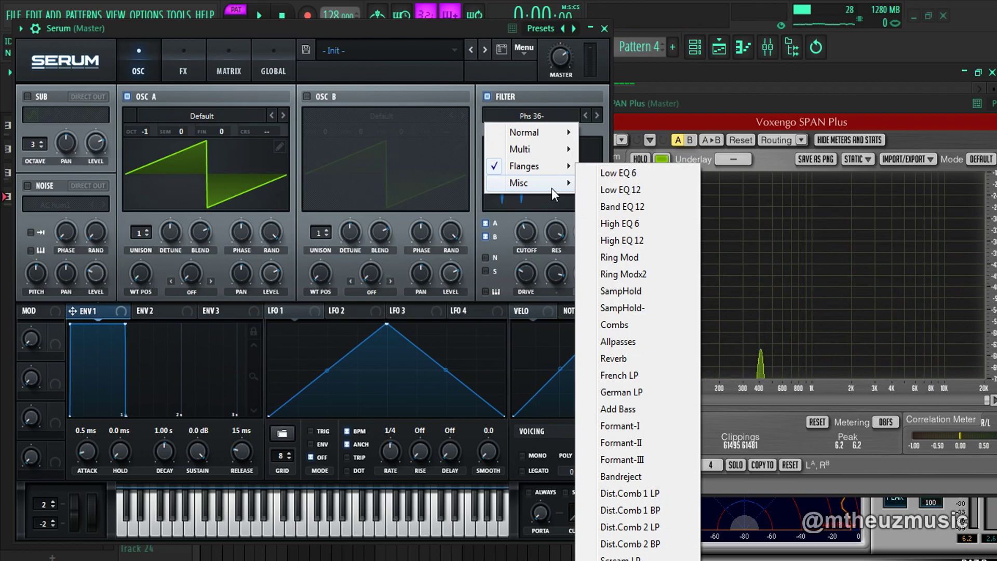
{"action": "key", "text": "Escape"}
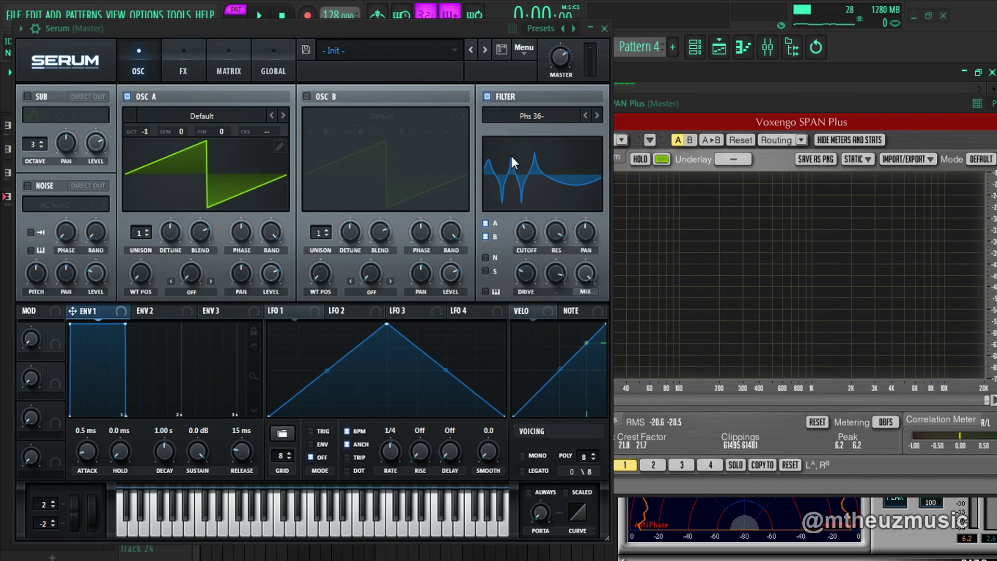
{"action": "left_click", "coordinate": [528, 115]}
{"action": "mouse_move", "coordinate": [530, 166]}
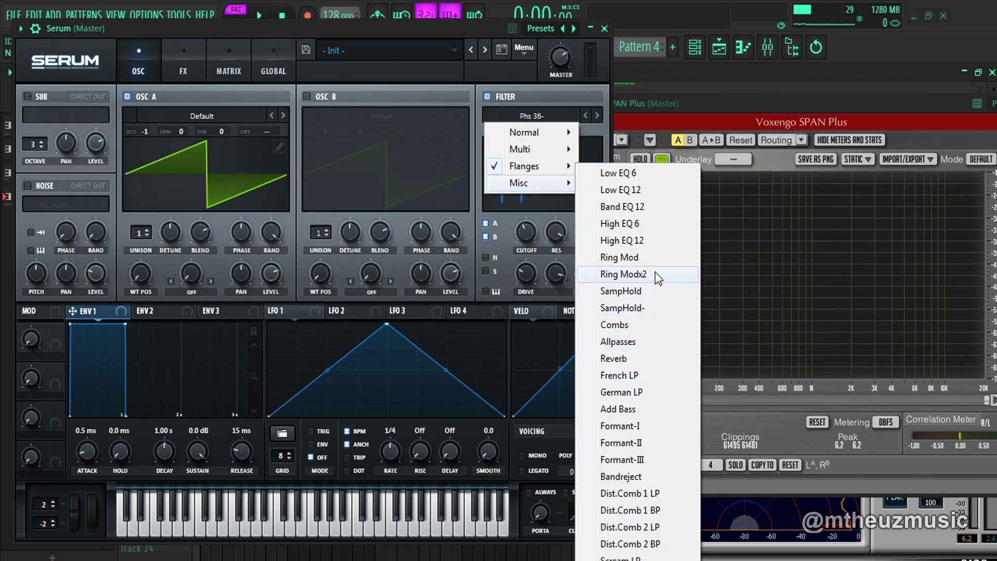
{"action": "left_click", "coordinate": [647, 262]}
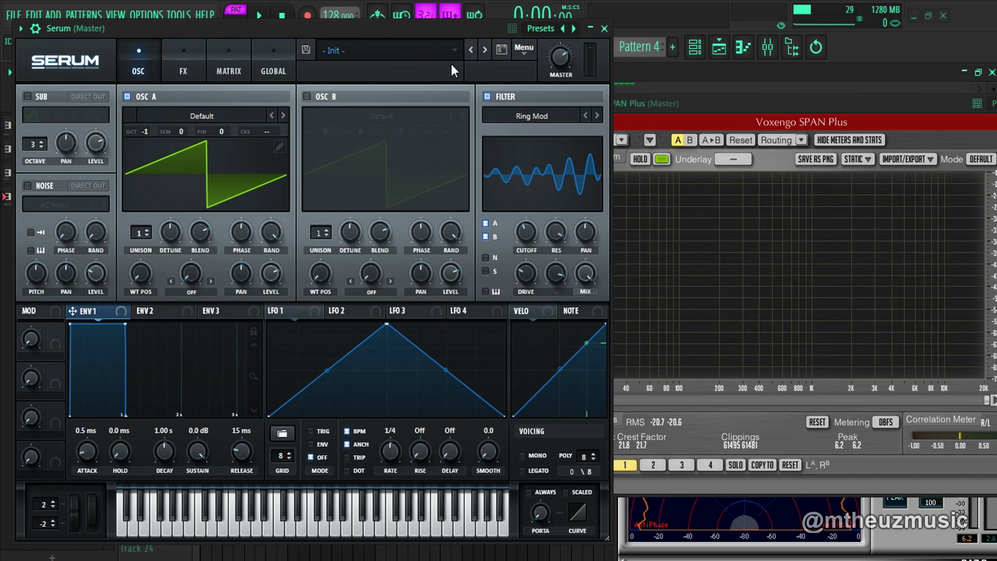
- Sweep the Ring Mod filter's cutoff and reduce its resonance
{"action": "left_click_drag", "start_coordinate": [532, 207], "coordinate": [520, 350]}
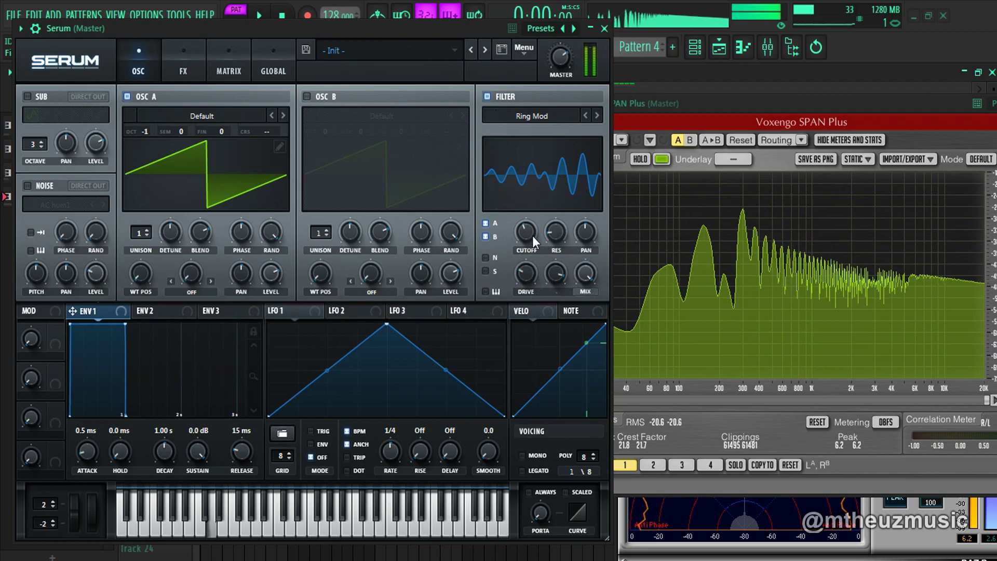
{"action": "left_click_drag", "start_coordinate": [532, 236], "coordinate": [530, 267]}
{"action": "left_click_drag", "start_coordinate": [527, 234], "coordinate": [520, 259]}
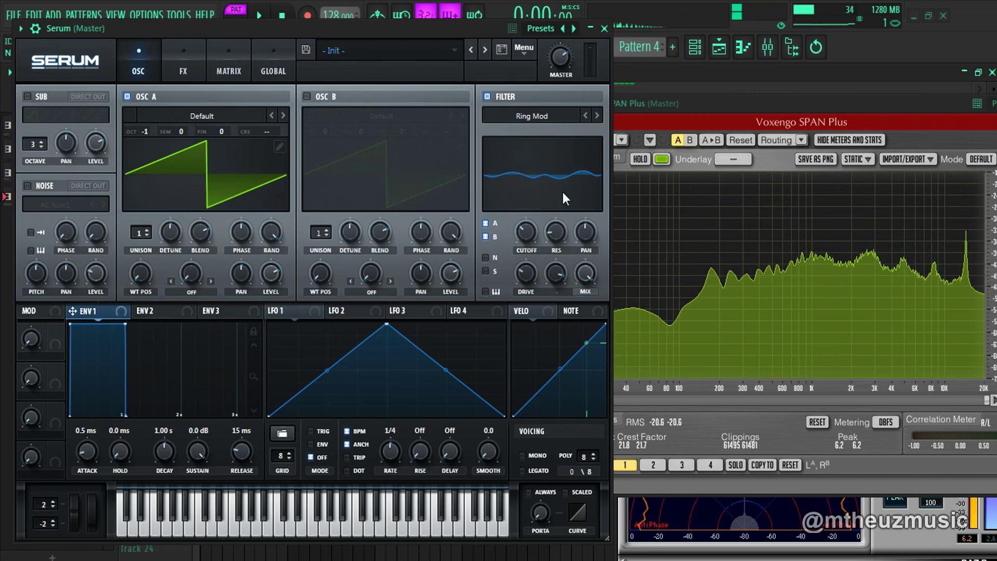
- Switch the filter to Ring Modx2, compare it with oscillator A's warp modes, and adjust the filter's settings
{"action": "left_click", "coordinate": [599, 116]}
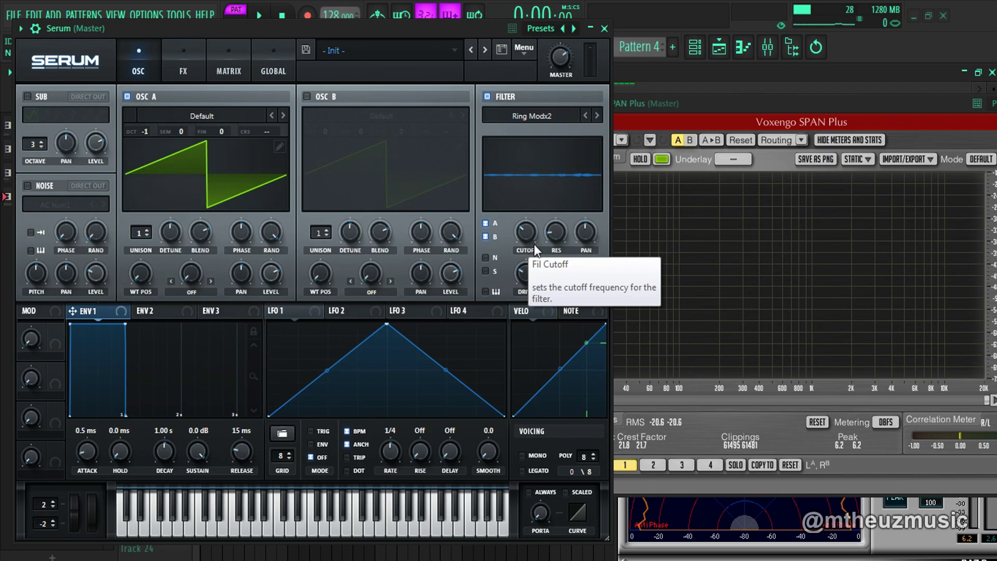
{"action": "left_click", "coordinate": [191, 293]}
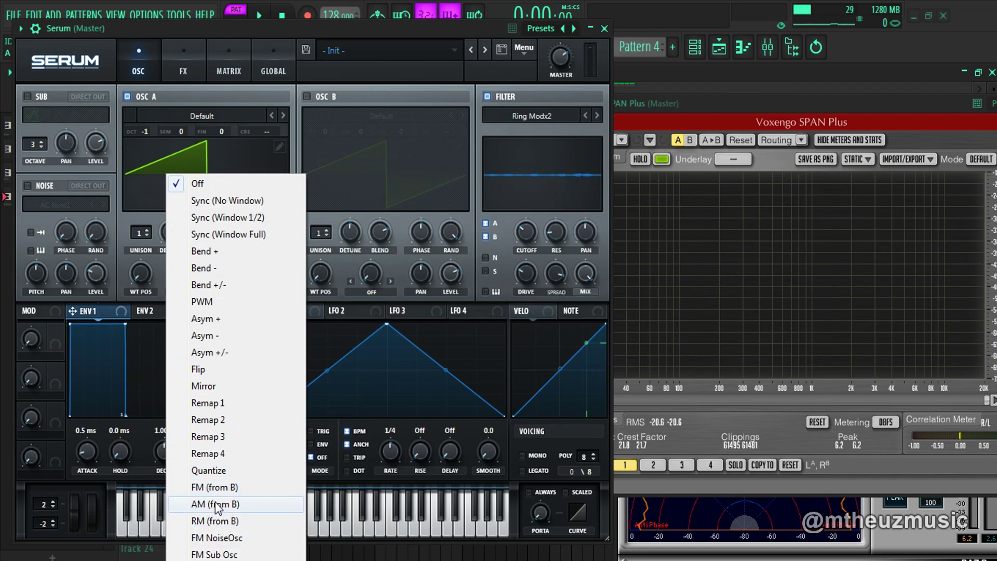
{"action": "left_click", "coordinate": [403, 33]}
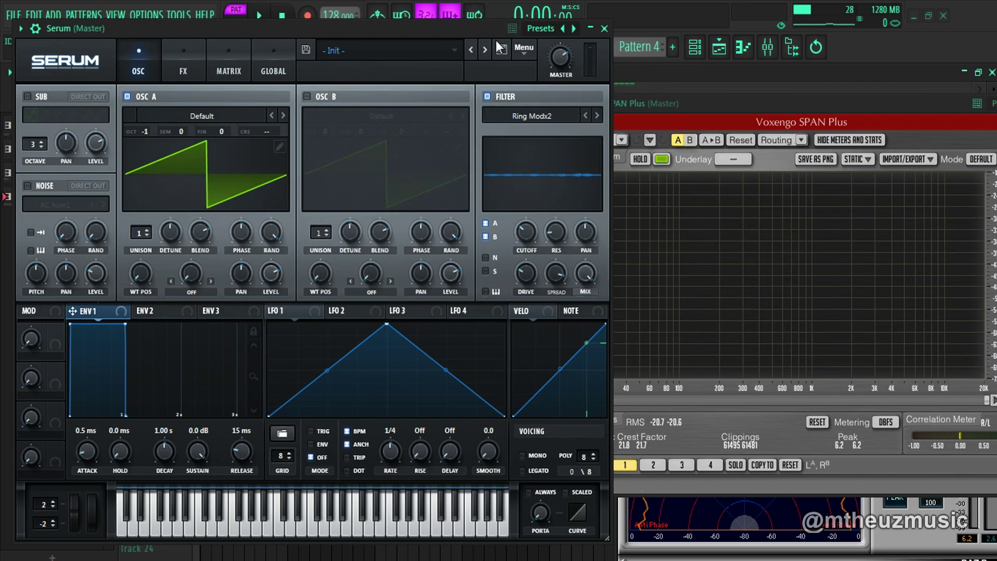
{"action": "left_click_drag", "start_coordinate": [557, 269], "coordinate": [536, 314]}
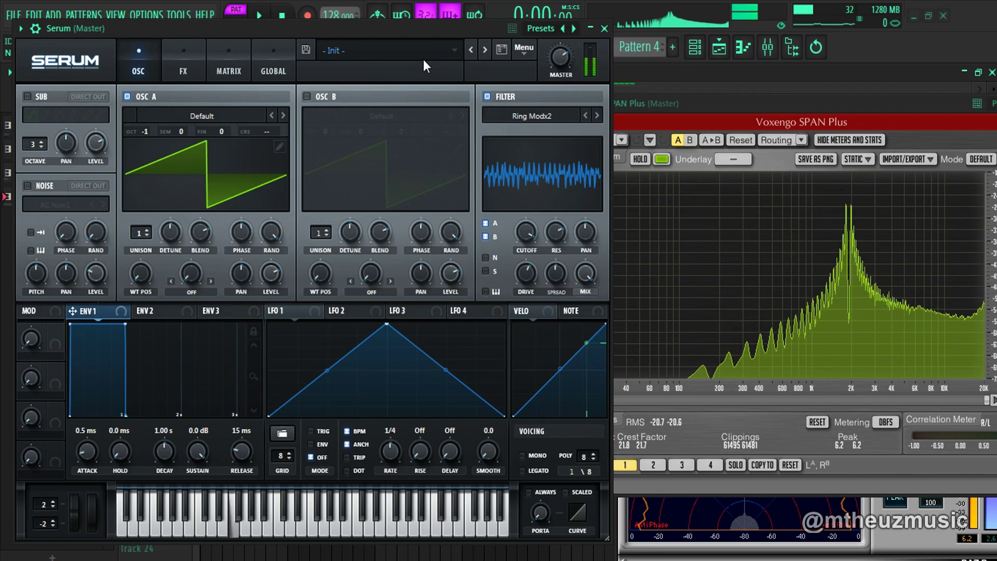
- Set the filter to SampHold and vary its cutoff and resonance
{"action": "left_click", "coordinate": [532, 117]}
{"action": "mouse_move", "coordinate": [545, 181]}
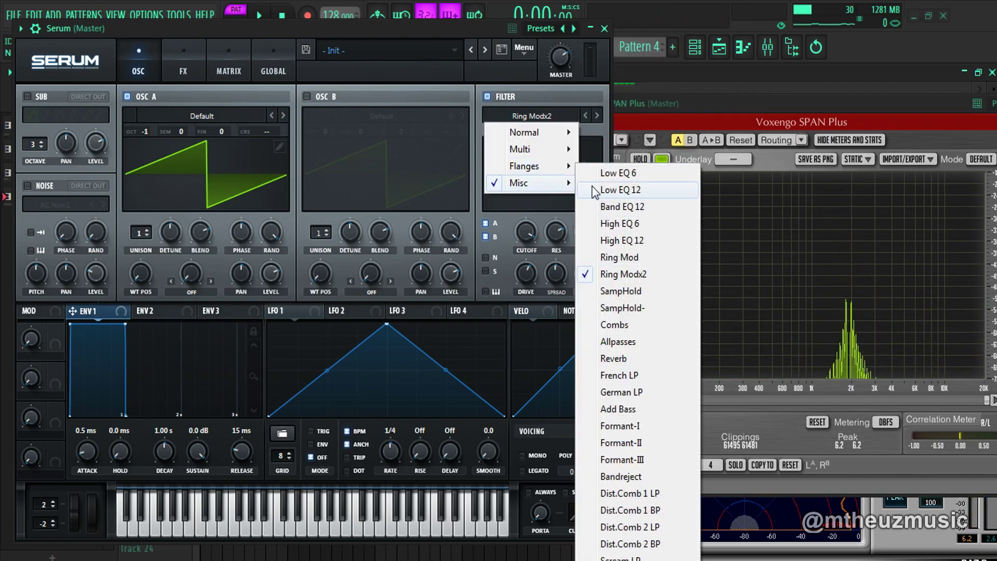
{"action": "left_click", "coordinate": [613, 291]}
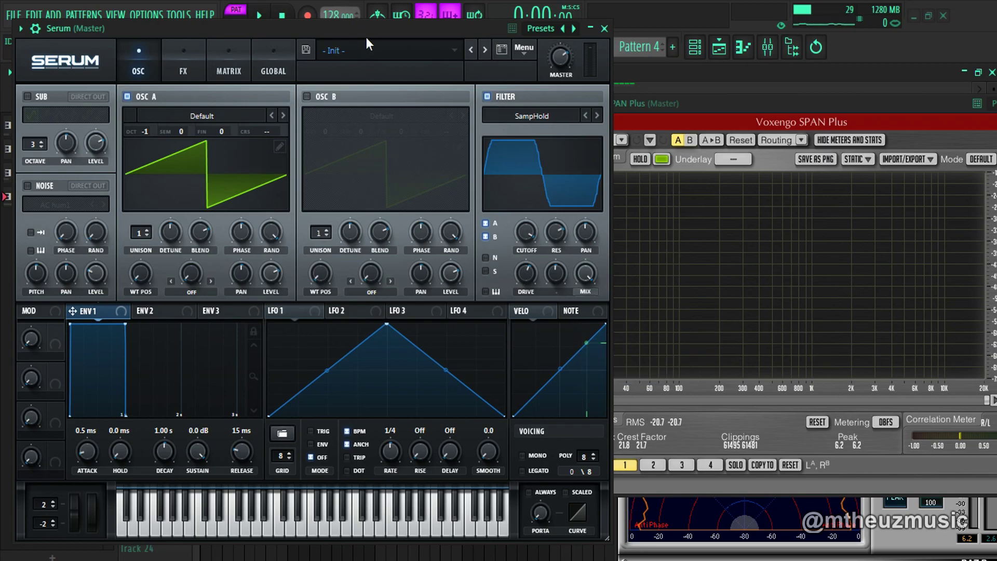
{"action": "left_click_drag", "start_coordinate": [526, 235], "coordinate": [499, 304]}
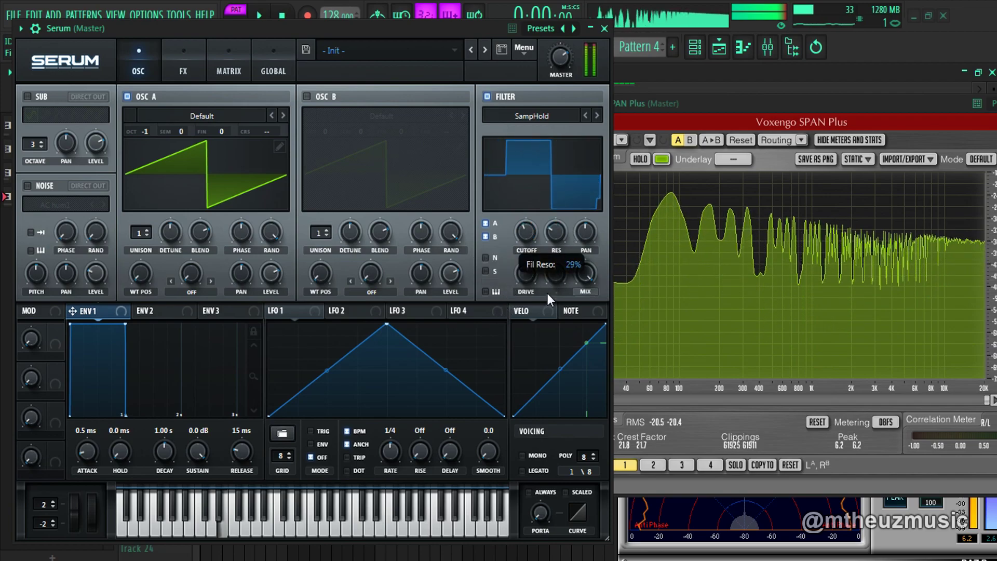
{"action": "left_click_drag", "start_coordinate": [528, 235], "coordinate": [537, 205]}
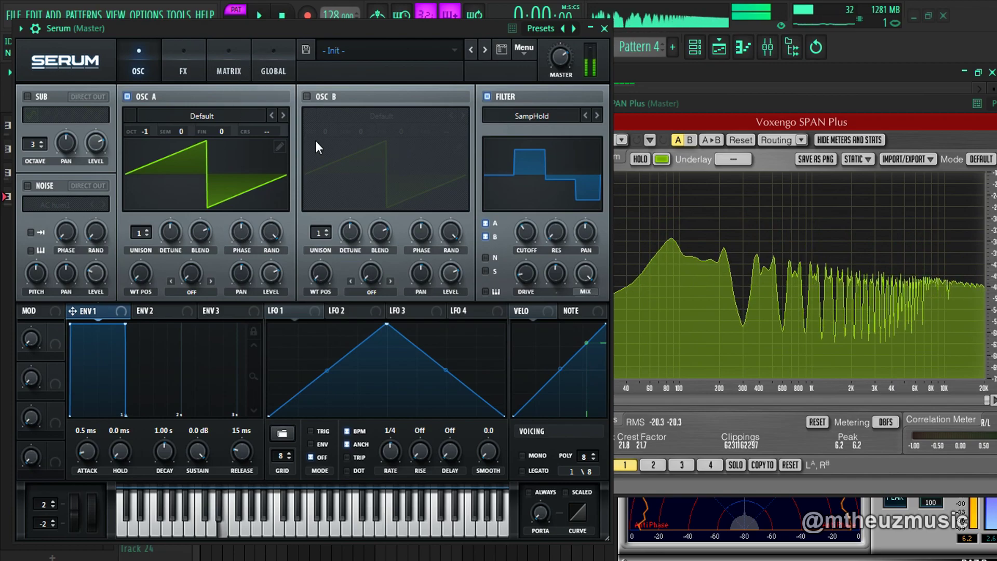
{"action": "left_click_drag", "start_coordinate": [525, 233], "coordinate": [549, 219]}
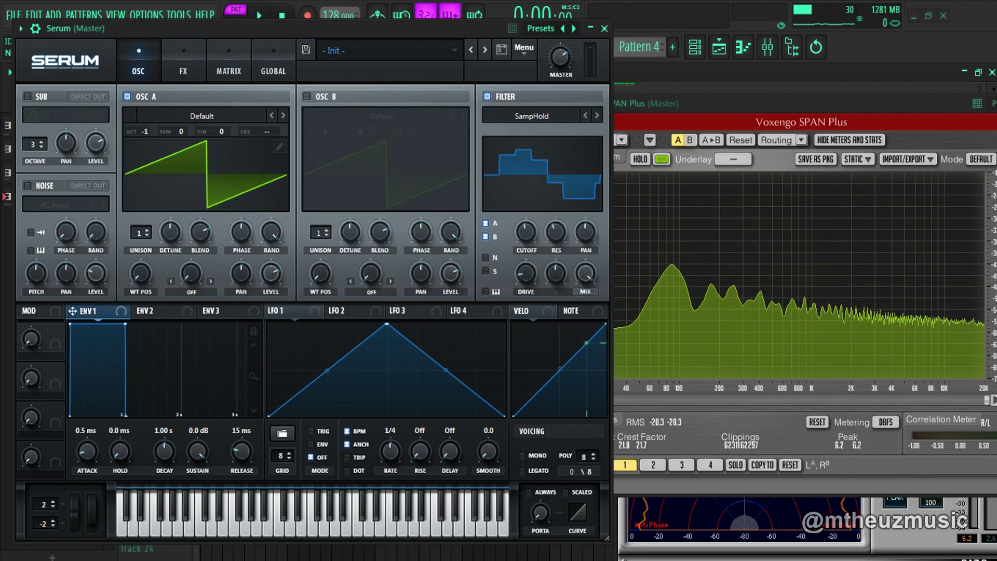
- Try the Combs and Allpasses filter types, adjusting the Allpasses cutoff to about 233 Hz
{"action": "left_click", "coordinate": [554, 116]}
{"action": "mouse_move", "coordinate": [536, 179]}
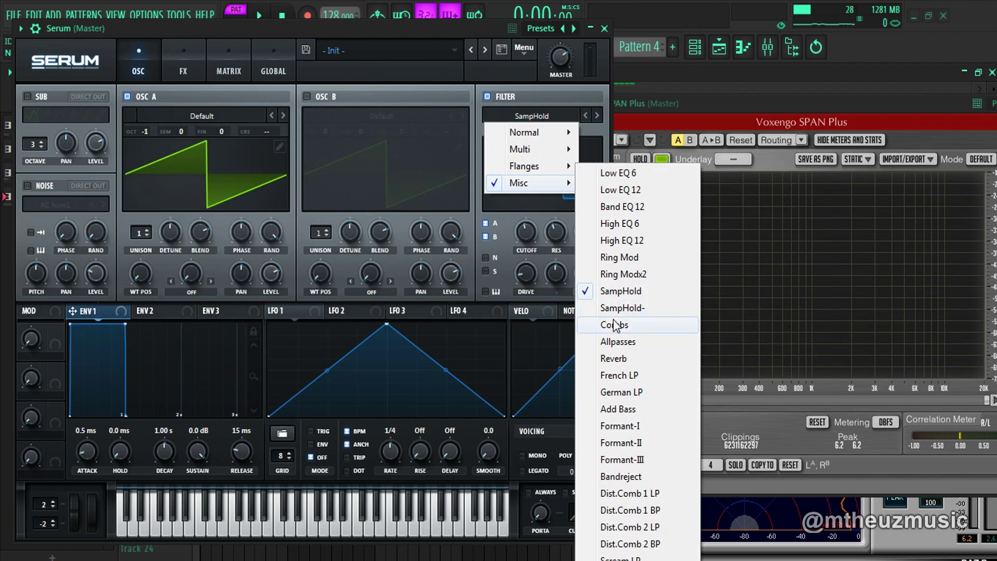
{"action": "left_click", "coordinate": [616, 326]}
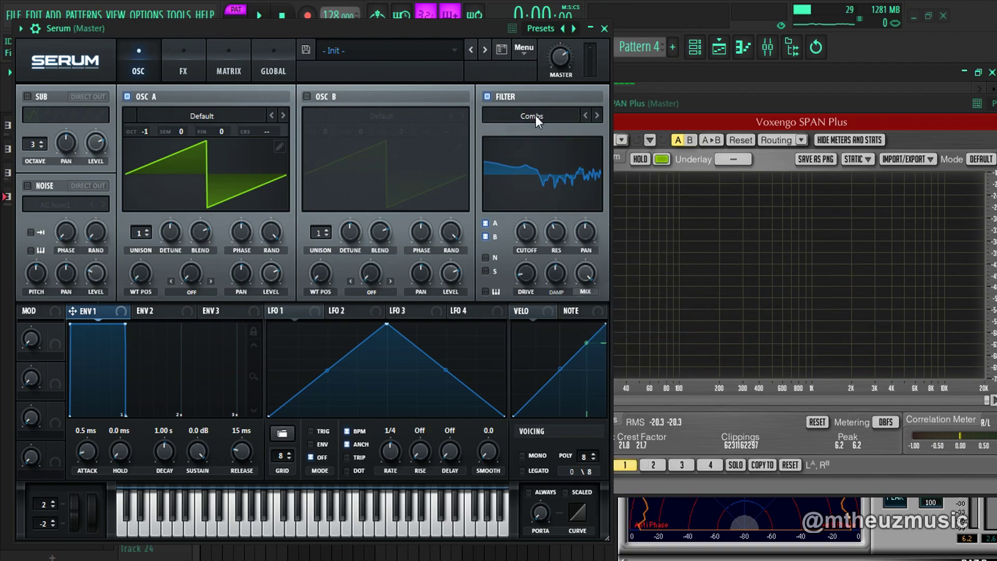
{"action": "left_click", "coordinate": [596, 115]}
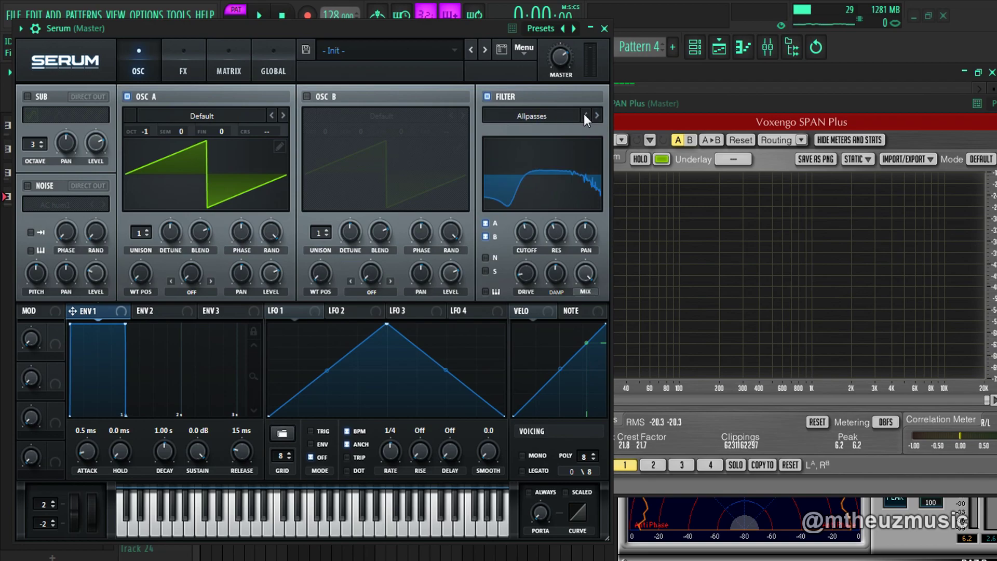
{"action": "left_click", "coordinate": [537, 114]}
{"action": "mouse_move", "coordinate": [531, 167]}
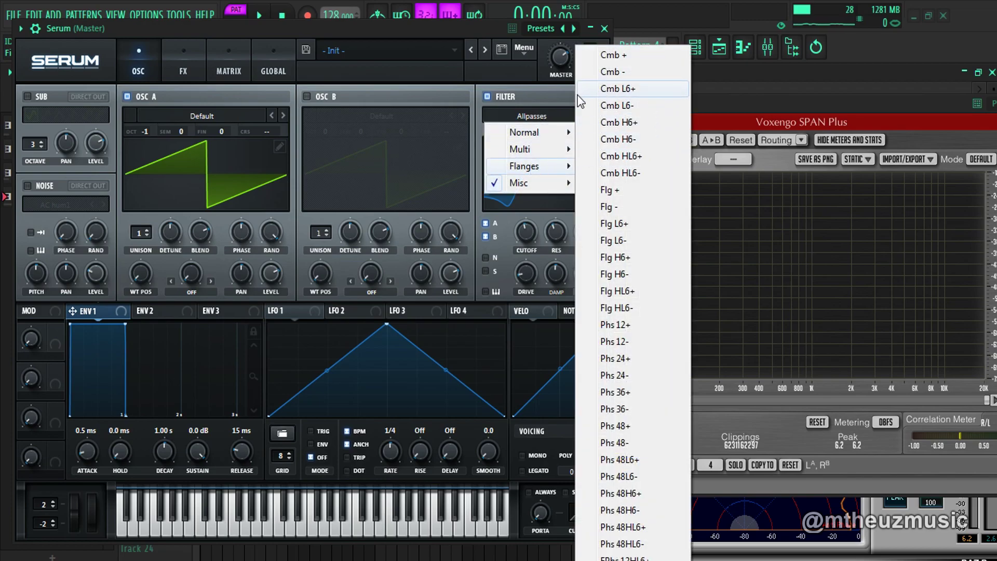
{"action": "left_click", "coordinate": [538, 103]}
{"action": "mouse_move", "coordinate": [524, 235]}
{"action": "left_mouse_down"}
{"action": "mouse_move", "coordinate": [519, 244]}
{"action": "mouse_move", "coordinate": [526, 231]}
{"action": "left_mouse_up"}
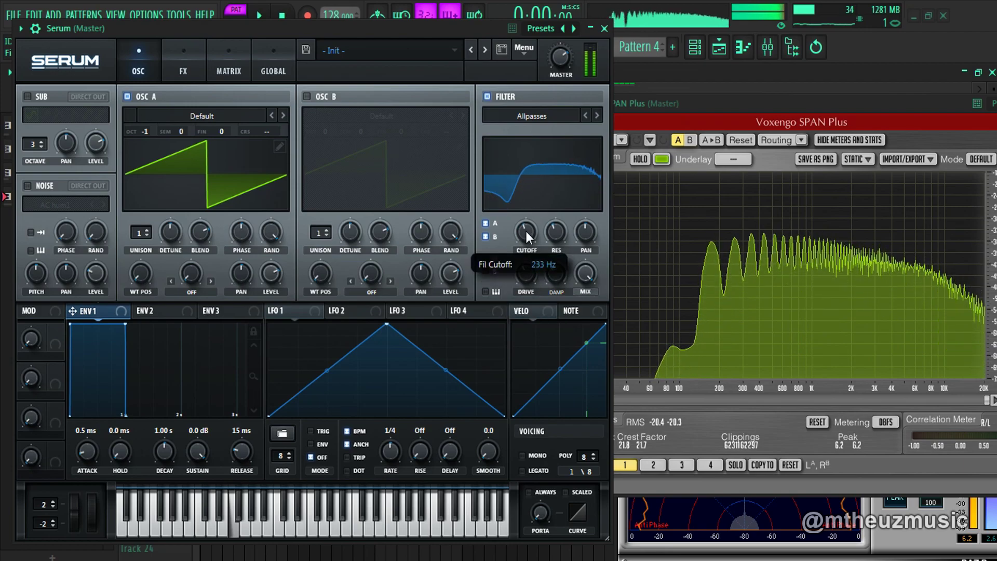
- Return the filter to Combs and set its cutoff to about 171 Hz and damping to about 37%
{"action": "left_click", "coordinate": [587, 115]}
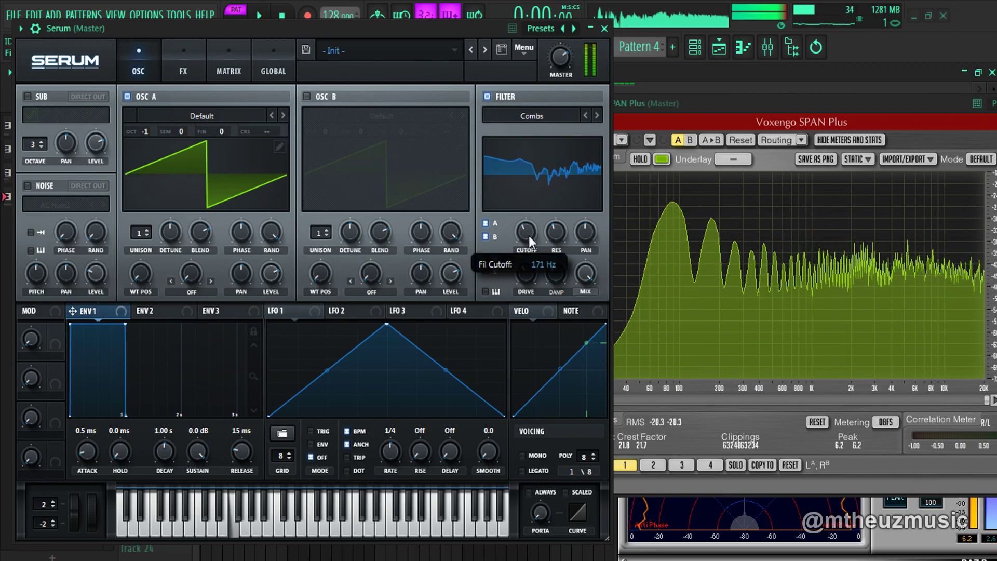
{"action": "left_click_drag", "start_coordinate": [555, 272], "coordinate": [559, 275]}
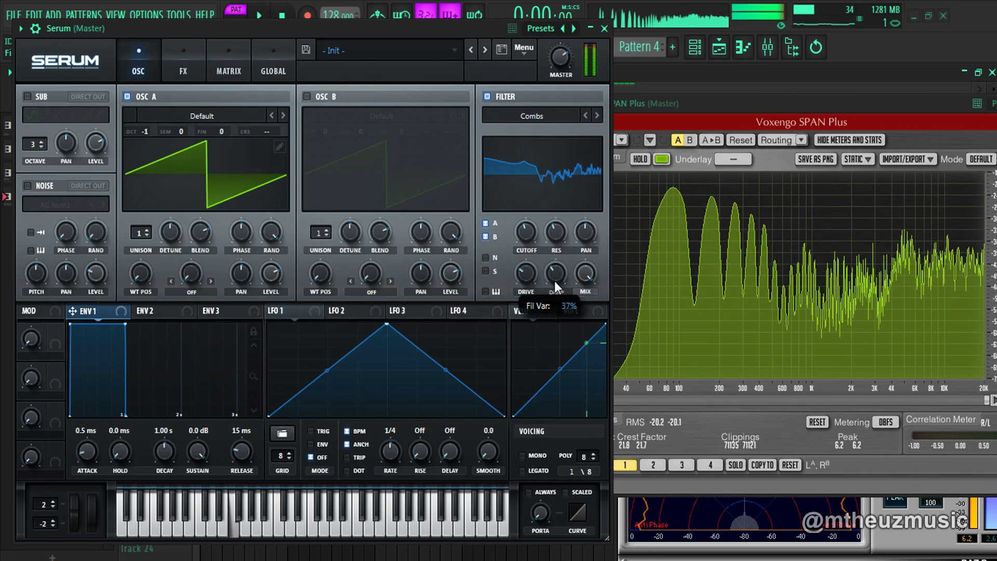
- Vary the Combs filter's cutoff and damping, and switch the filter type to Reverb
{"action": "mouse_move", "coordinate": [526, 232]}
{"action": "left_mouse_down"}
{"action": "mouse_move", "coordinate": [518, 264]}
{"action": "mouse_move", "coordinate": [532, 213]}
{"action": "left_mouse_up"}
{"action": "left_click_drag", "start_coordinate": [555, 274], "coordinate": [559, 284]}
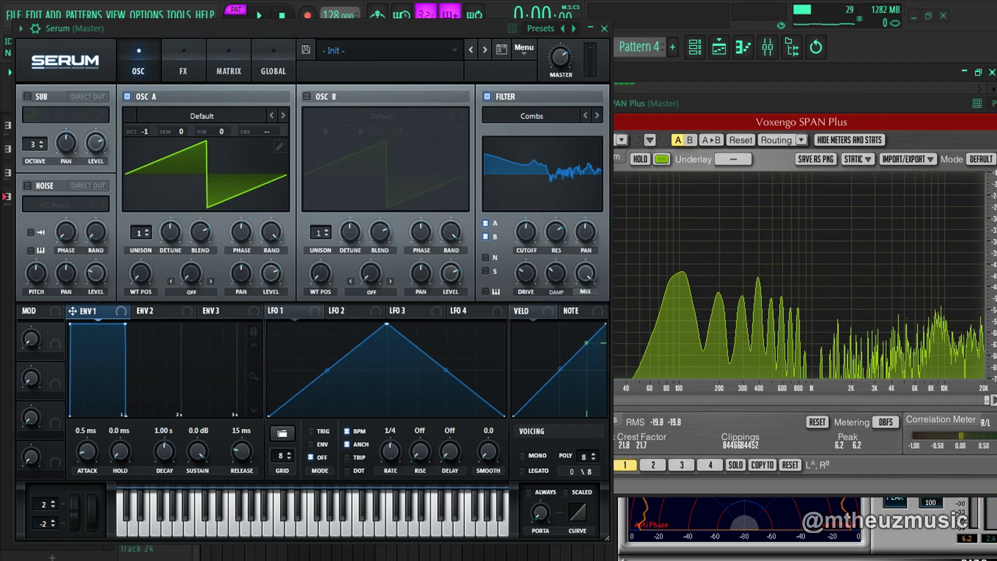
{"action": "left_click", "coordinate": [598, 116]}
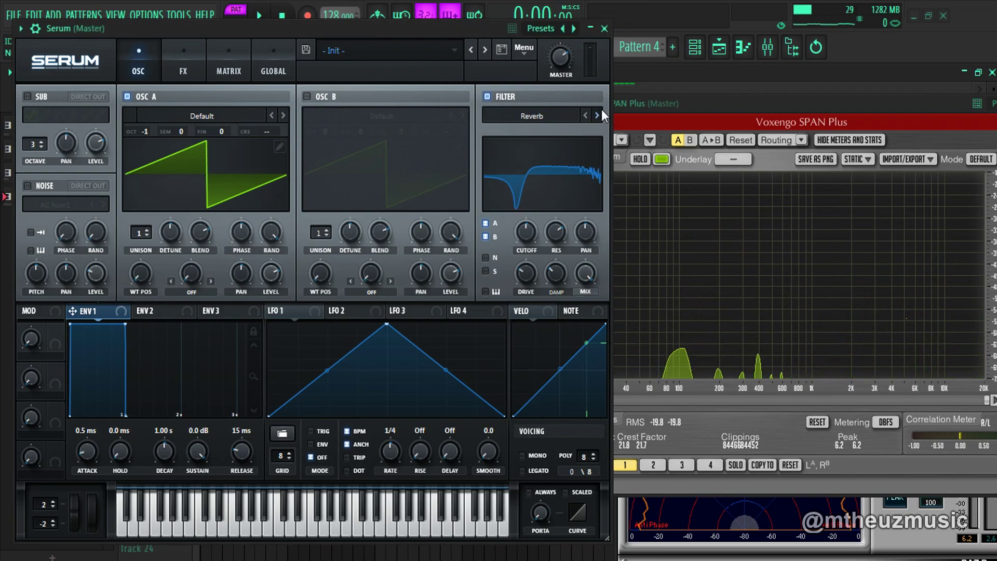
{"action": "left_click", "coordinate": [597, 115]}
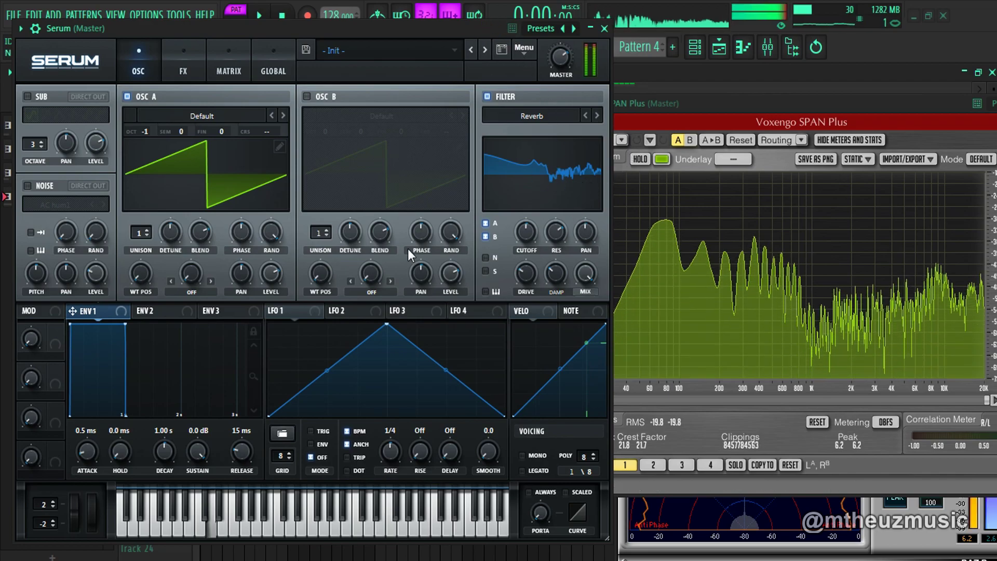
- Raise oscillator A's octave to +1 and vary the Reverb filter's cutoff and damping, bringing damping to about 62%
{"action": "left_click_drag", "start_coordinate": [146, 128], "coordinate": [161, 126]}
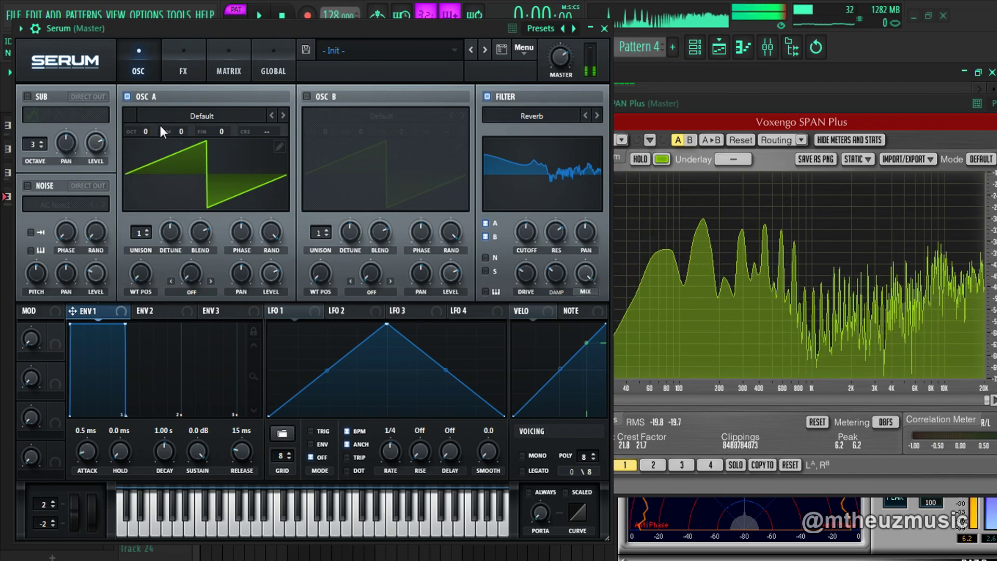
{"action": "left_click_drag", "start_coordinate": [529, 233], "coordinate": [546, 243]}
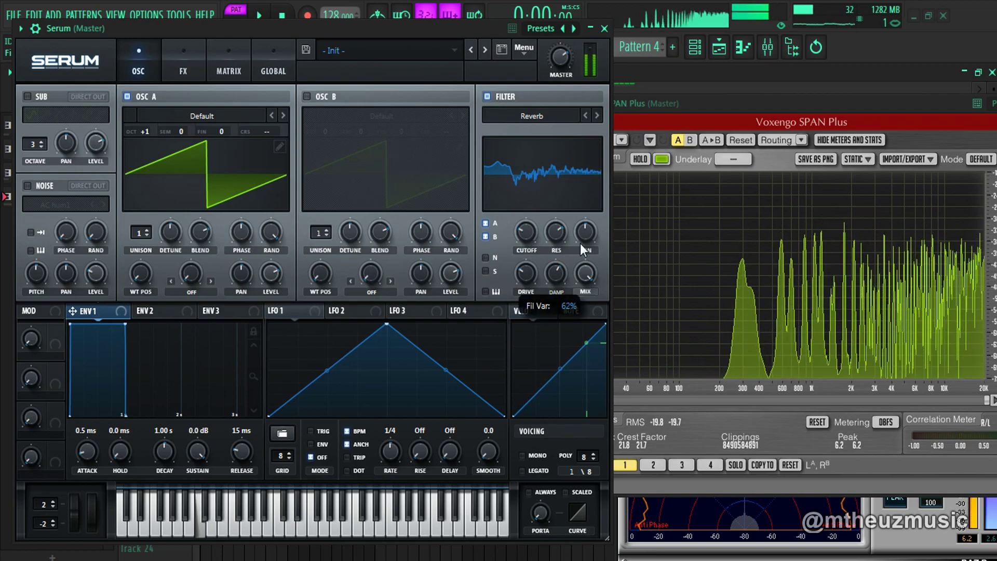
{"action": "left_click_drag", "start_coordinate": [527, 234], "coordinate": [520, 264]}
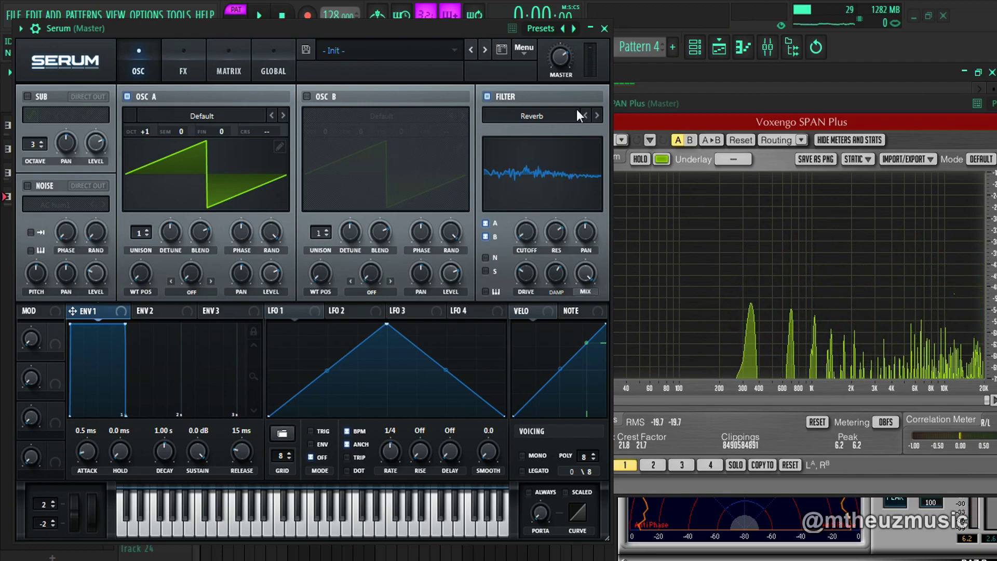
- Set the filter to French LP, reduce its resonance, and adjust its cutoff to about 287 Hz, its drive and its boeuf amount
{"action": "left_click", "coordinate": [549, 115]}
{"action": "mouse_move", "coordinate": [520, 184]}
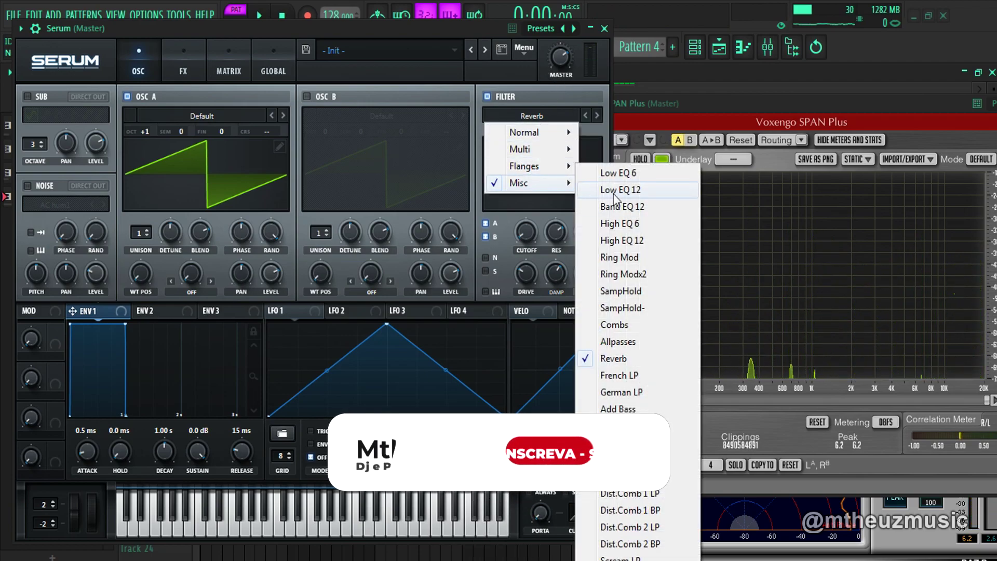
{"action": "left_click", "coordinate": [632, 381]}
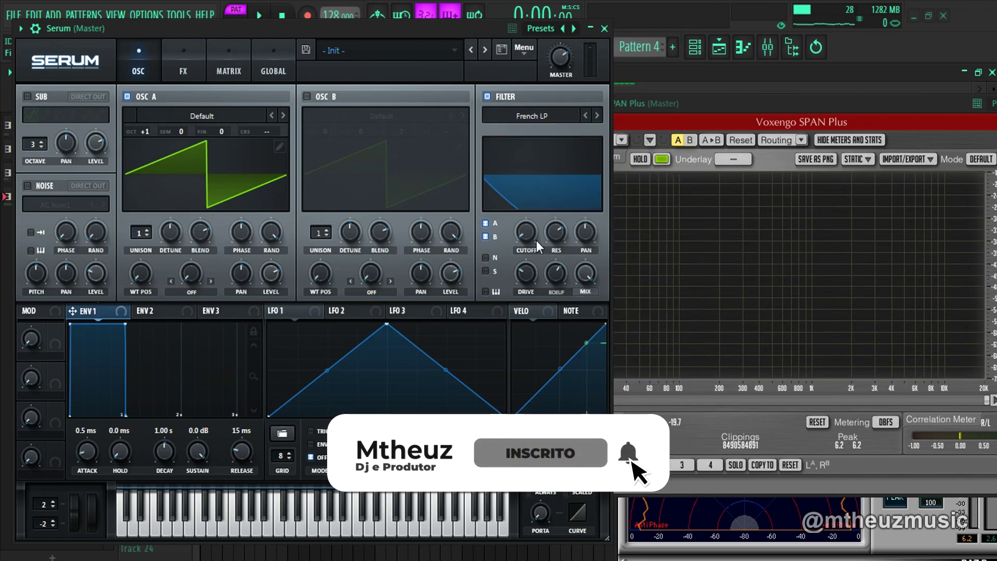
{"action": "left_click_drag", "start_coordinate": [537, 194], "coordinate": [519, 173]}
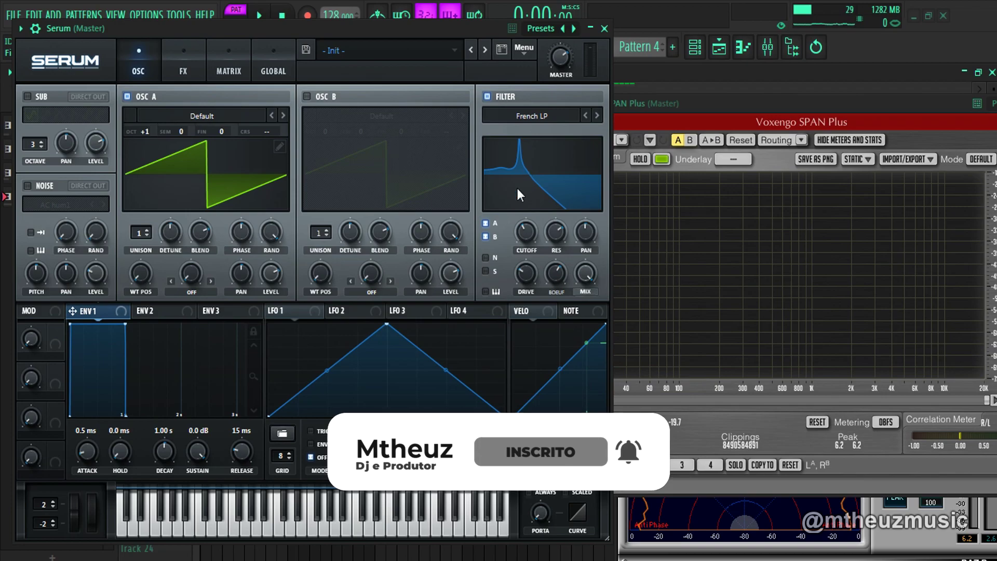
{"action": "double_click", "coordinate": [564, 253]}
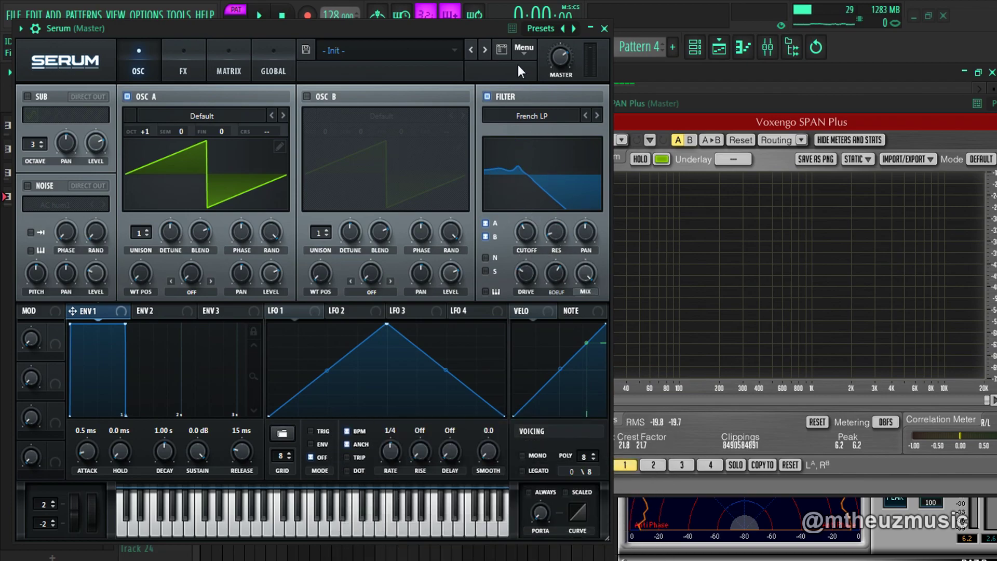
{"action": "mouse_move", "coordinate": [532, 220]}
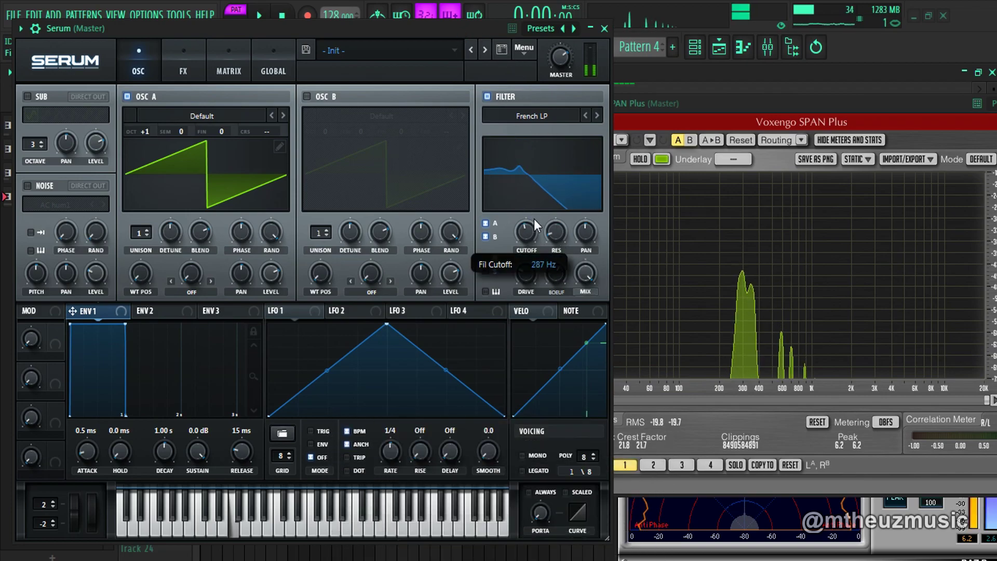
{"action": "left_click_drag", "start_coordinate": [554, 276], "coordinate": [560, 281]}
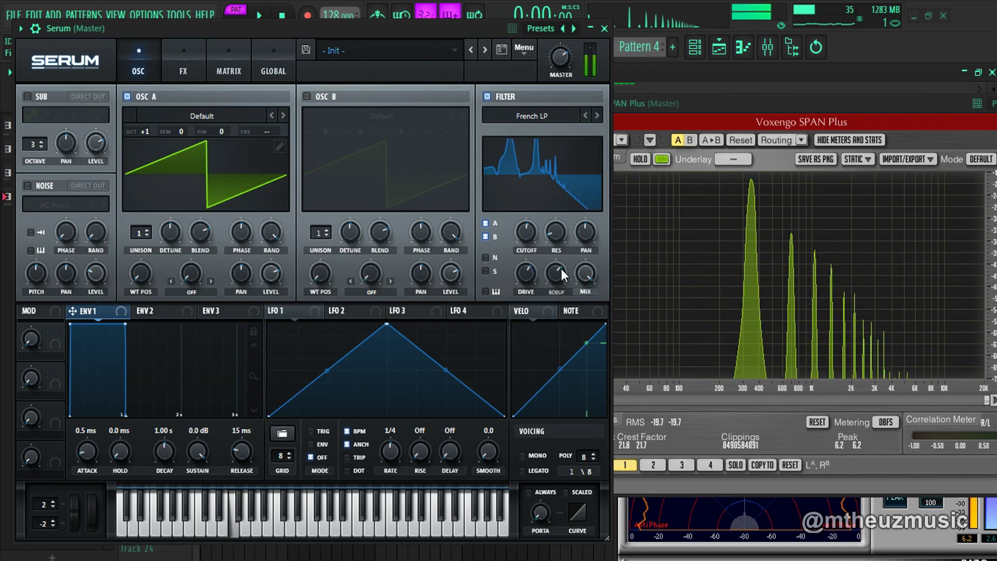
{"action": "left_click", "coordinate": [586, 116]}
{"action": "left_click", "coordinate": [597, 115]}
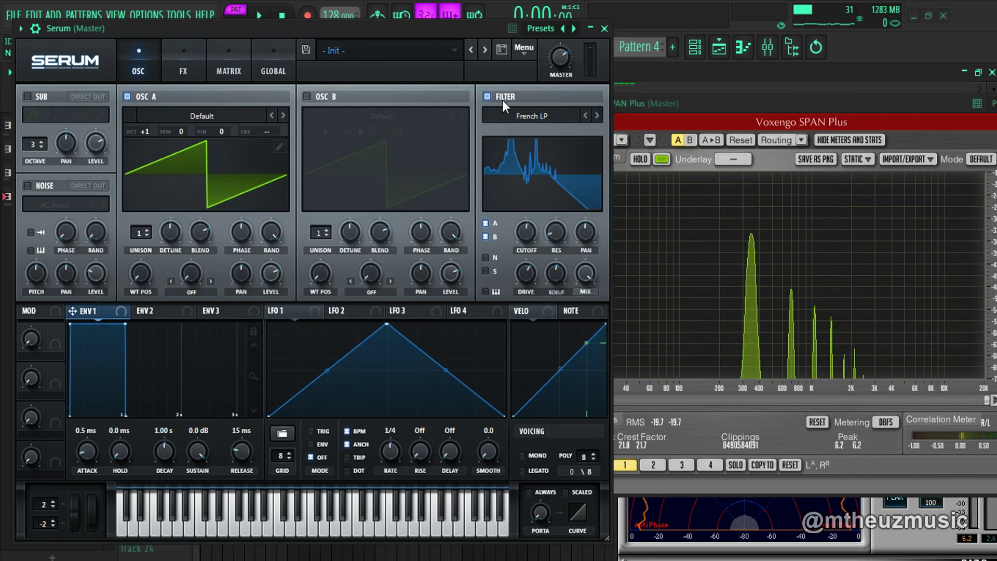
- Switch the filter to German LP, set its drive to about 69%, and vary its resonance and cutoff
{"action": "left_click", "coordinate": [598, 115]}
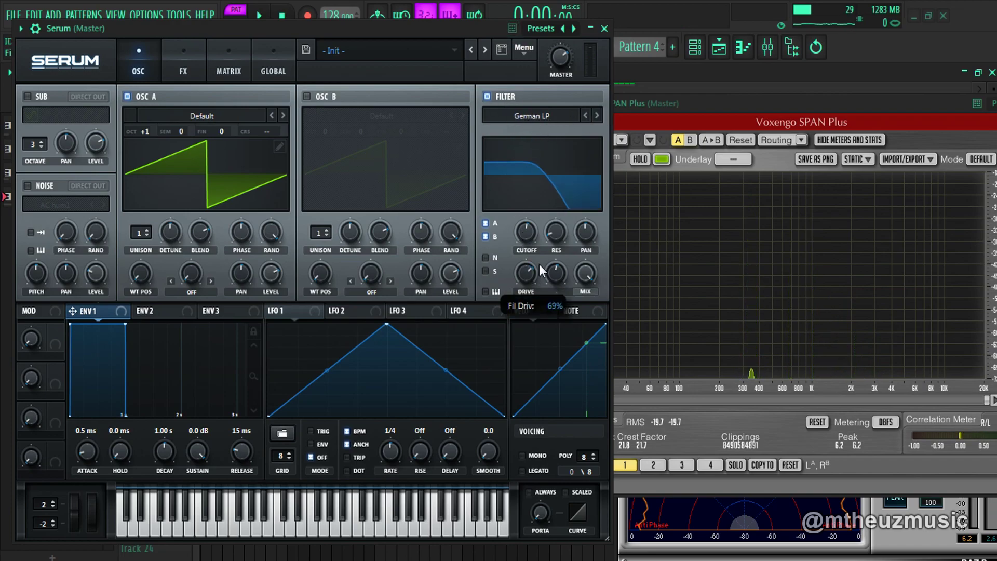
{"action": "left_click_drag", "start_coordinate": [556, 233], "coordinate": [569, 197]}
{"action": "left_click_drag", "start_coordinate": [534, 250], "coordinate": [521, 231]}
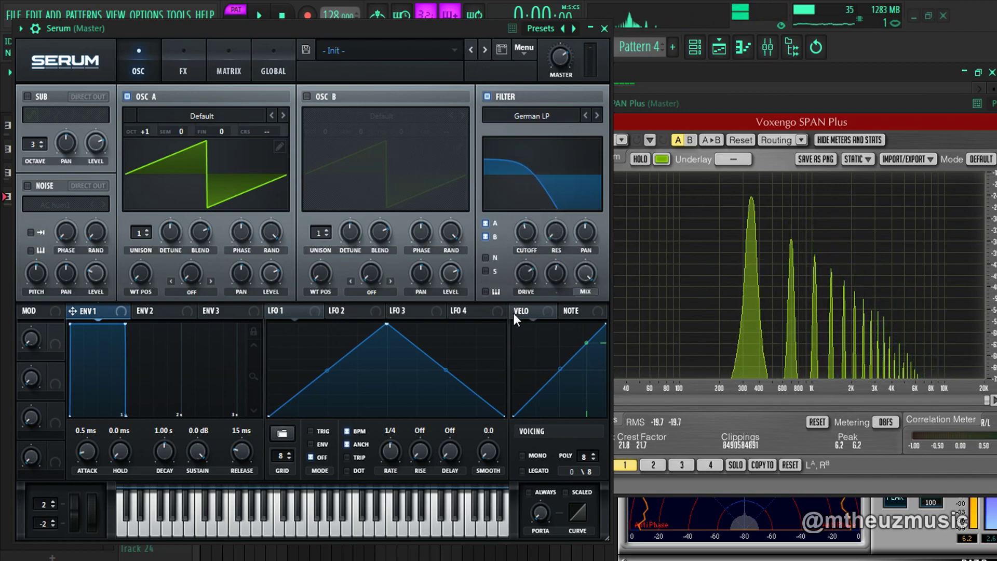
- Set the filter to the miscellaneous type Formant-I and sweep its cutoff to about 840 Hz
{"action": "left_click", "coordinate": [519, 118]}
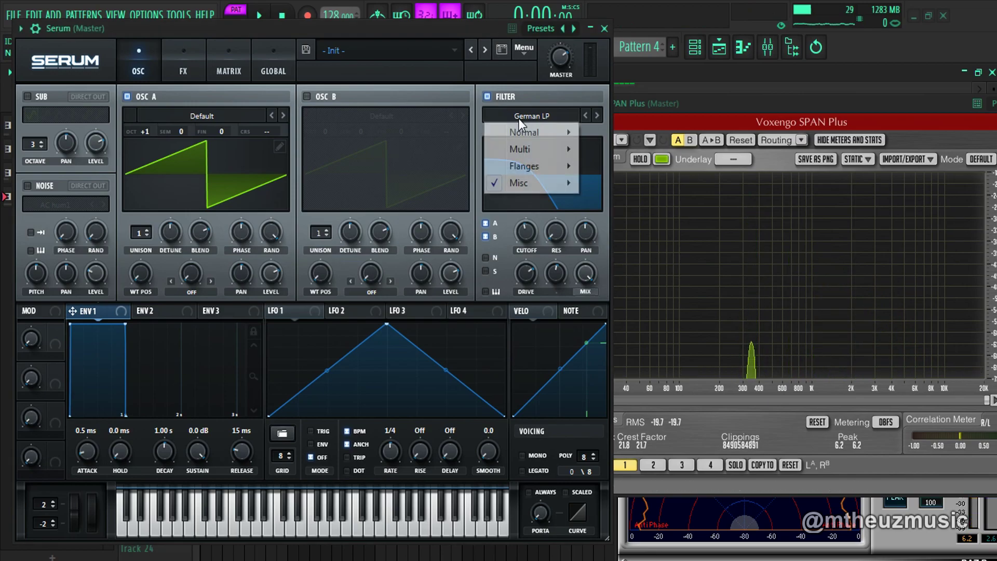
{"action": "mouse_move", "coordinate": [536, 188]}
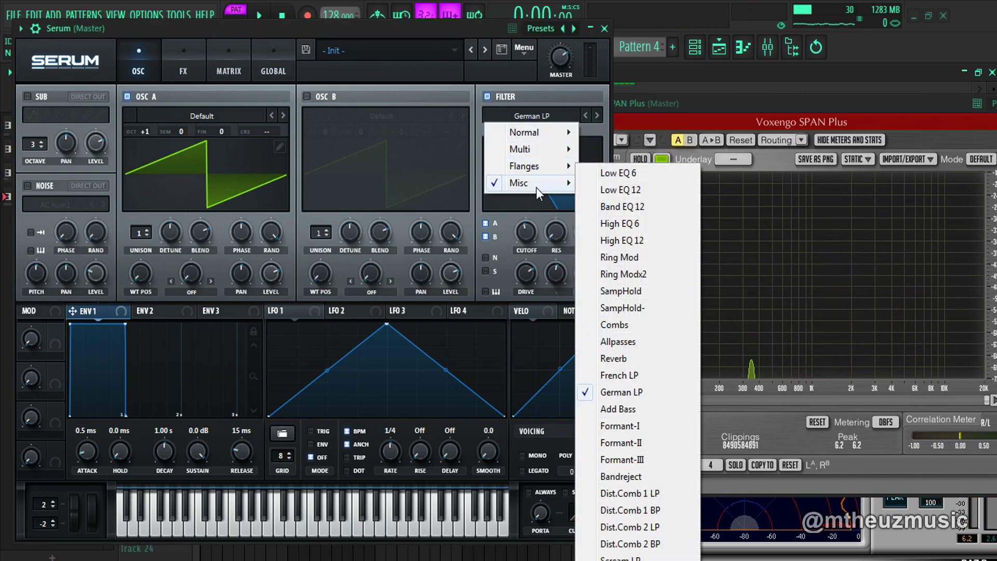
{"action": "left_click", "coordinate": [638, 425]}
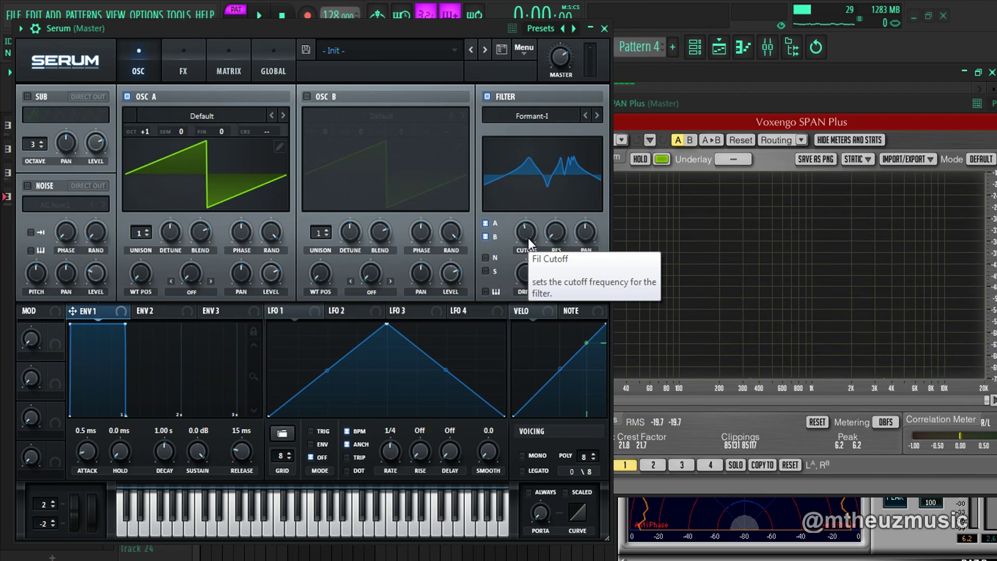
{"action": "left_click_drag", "start_coordinate": [527, 231], "coordinate": [534, 204]}
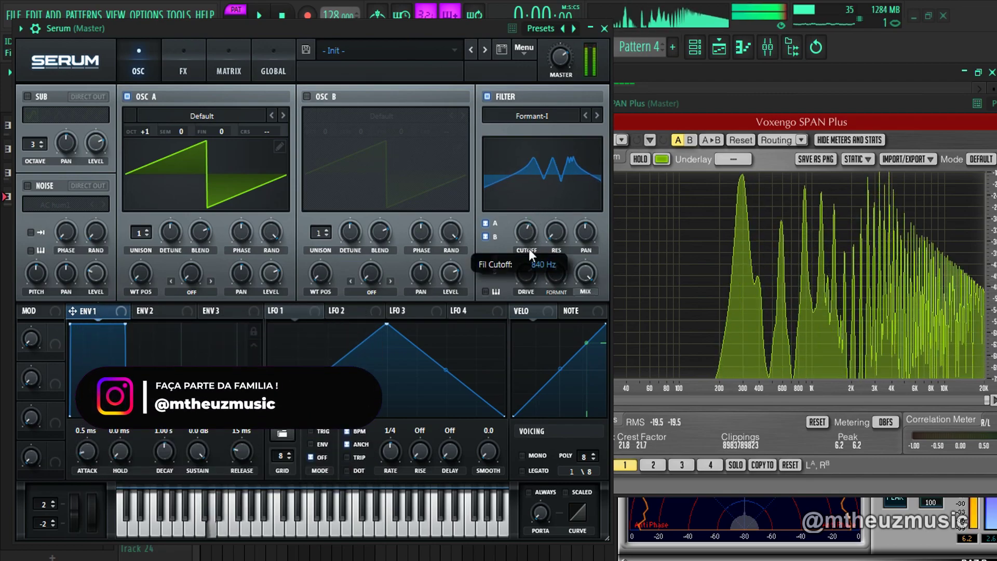
- Try the Formant-II filter with its cutoff around 1739 Hz and a varied formant amount, and move on to Formant-III
{"action": "left_click", "coordinate": [596, 114]}
{"action": "left_click_drag", "start_coordinate": [528, 232], "coordinate": [526, 209]}
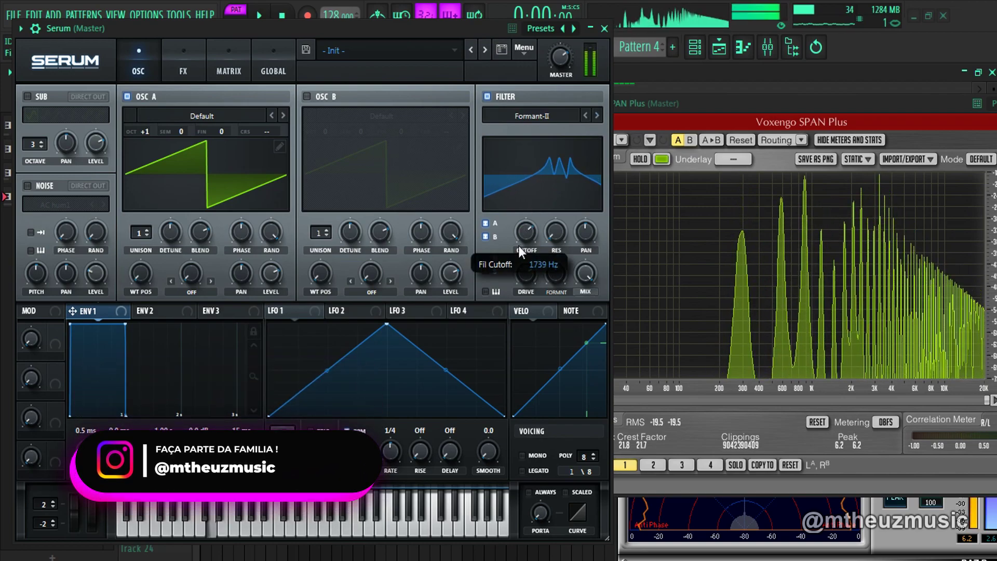
{"action": "left_click_drag", "start_coordinate": [519, 252], "coordinate": [526, 234]}
{"action": "mouse_move", "coordinate": [555, 274]}
{"action": "left_mouse_down"}
{"action": "mouse_move", "coordinate": [529, 370]}
{"action": "mouse_move", "coordinate": [552, 253]}
{"action": "mouse_move", "coordinate": [521, 260]}
{"action": "mouse_move", "coordinate": [521, 231]}
{"action": "mouse_move", "coordinate": [551, 286]}
{"action": "mouse_move", "coordinate": [552, 239]}
{"action": "mouse_move", "coordinate": [549, 262]}
{"action": "left_mouse_up"}
{"action": "left_click", "coordinate": [596, 114]}
- Set the filter to Bandreject and vary its cutoff and width
{"action": "left_click", "coordinate": [533, 115]}
{"action": "mouse_move", "coordinate": [520, 184]}
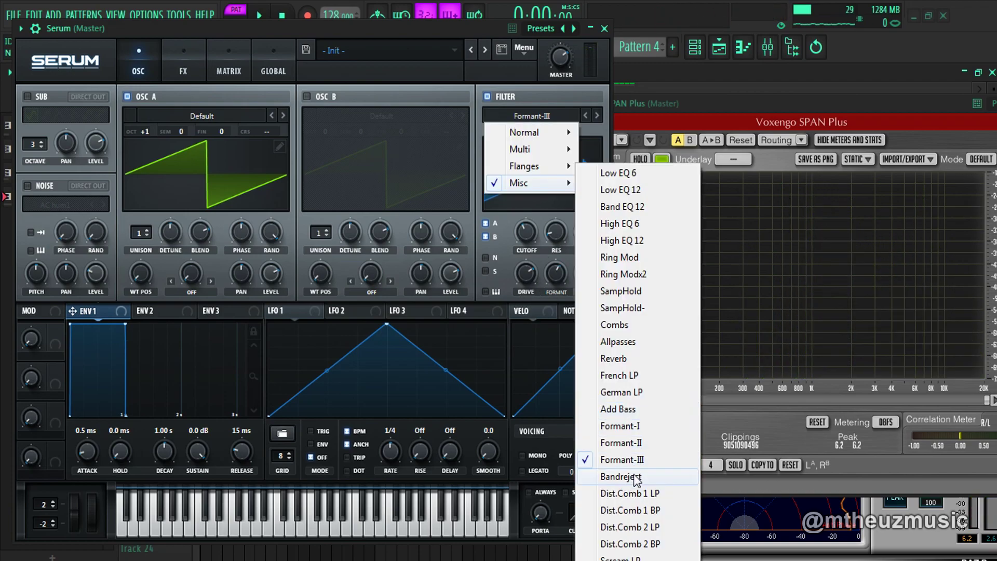
{"action": "left_click", "coordinate": [636, 477]}
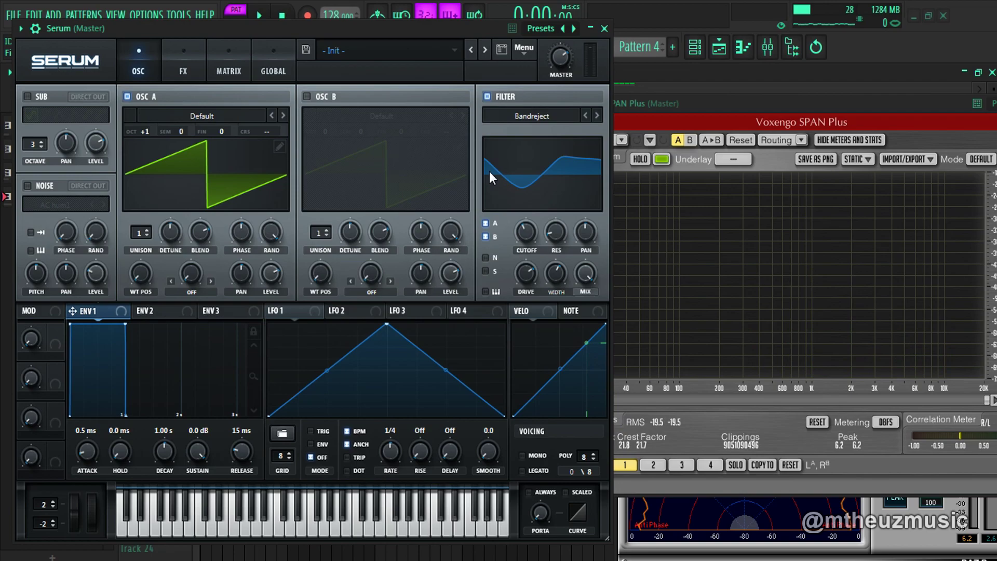
{"action": "left_click_drag", "start_coordinate": [515, 240], "coordinate": [523, 169]}
{"action": "mouse_move", "coordinate": [532, 233]}
{"action": "left_mouse_down"}
{"action": "mouse_move", "coordinate": [543, 209]}
{"action": "mouse_move", "coordinate": [532, 237]}
{"action": "left_mouse_up"}
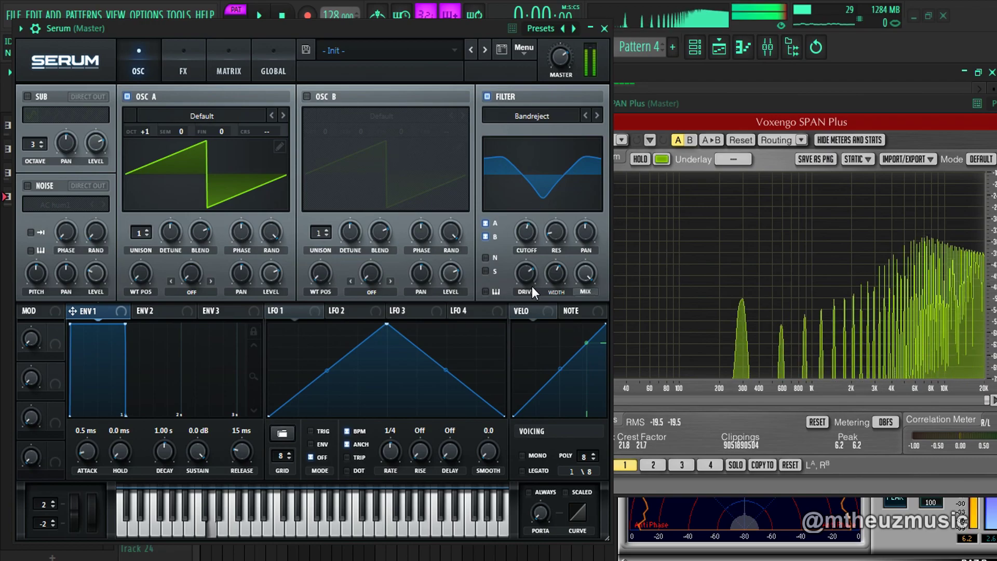
{"action": "left_click_drag", "start_coordinate": [528, 228], "coordinate": [533, 233]}
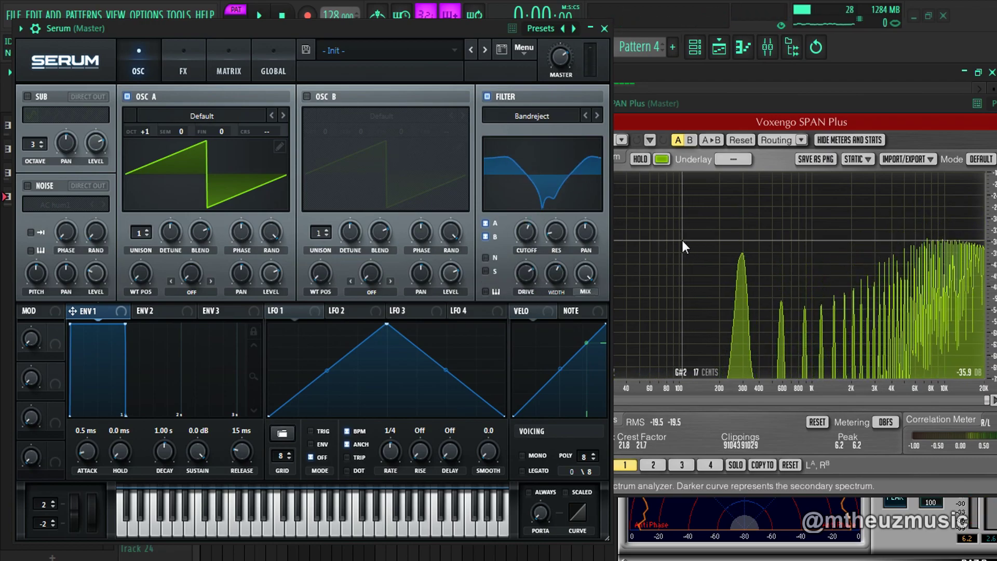
- Set the filter to Scream LP and raise its cutoff
{"action": "left_click", "coordinate": [535, 119]}
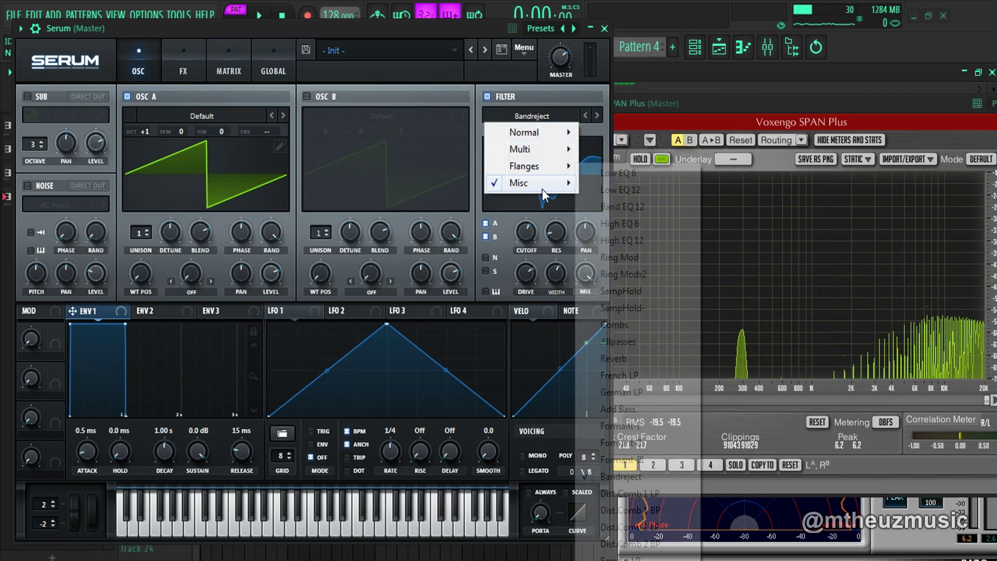
{"action": "mouse_move", "coordinate": [551, 183]}
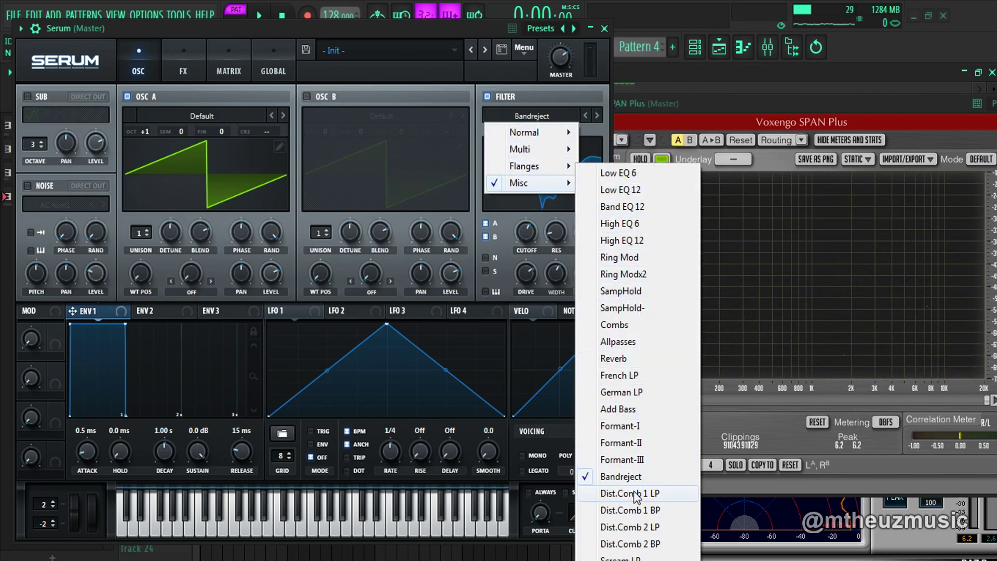
{"action": "left_click", "coordinate": [618, 557]}
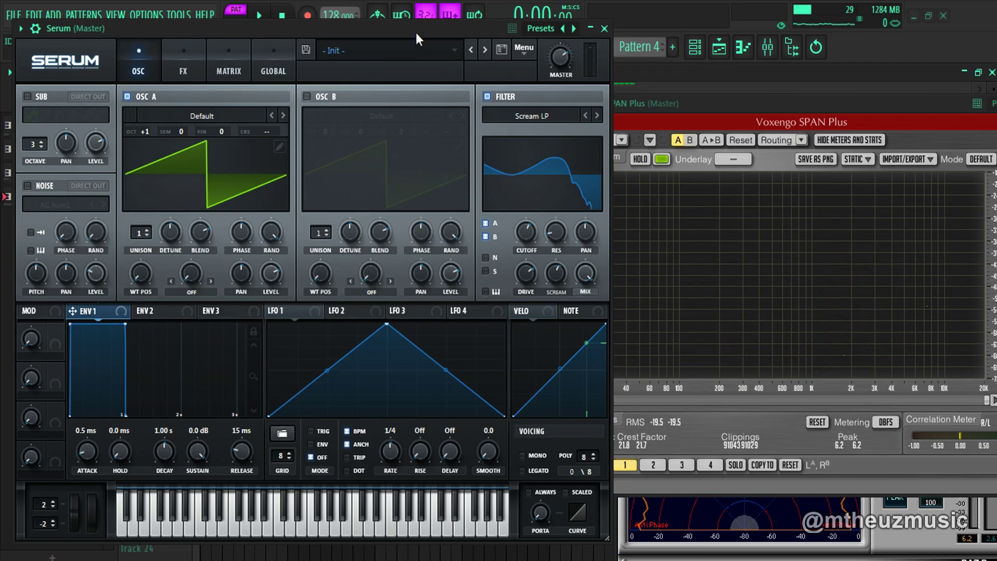
{"action": "mouse_move", "coordinate": [531, 242]}
{"action": "left_mouse_down"}
{"action": "mouse_move", "coordinate": [541, 210]}
{"action": "mouse_move", "coordinate": [533, 247]}
{"action": "left_mouse_up"}
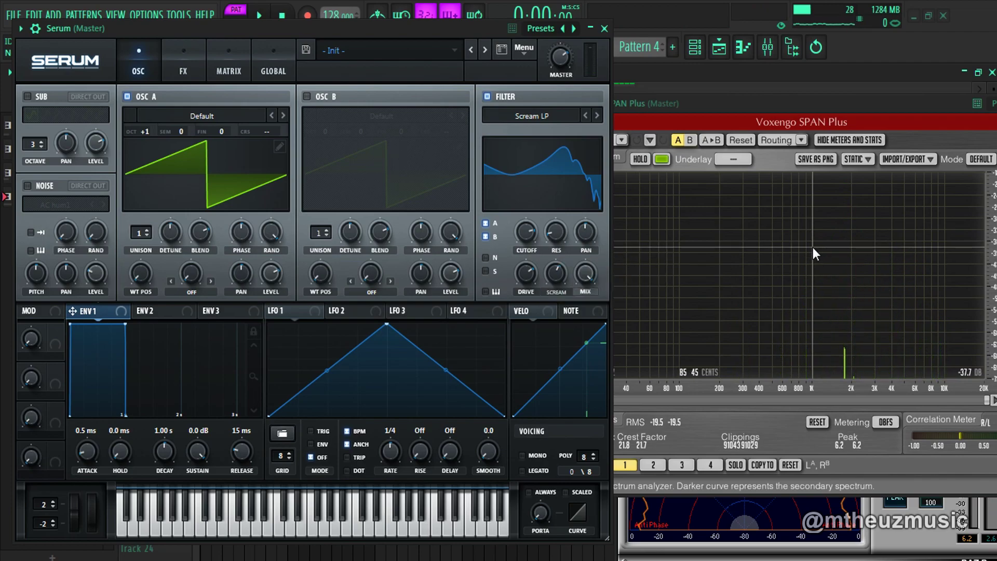
- Compare Scream BP with Scream LP, adjusting the scream amount to about 68% and varying the cutoff, and leave the filter on Scream BP
{"action": "left_click", "coordinate": [598, 115]}
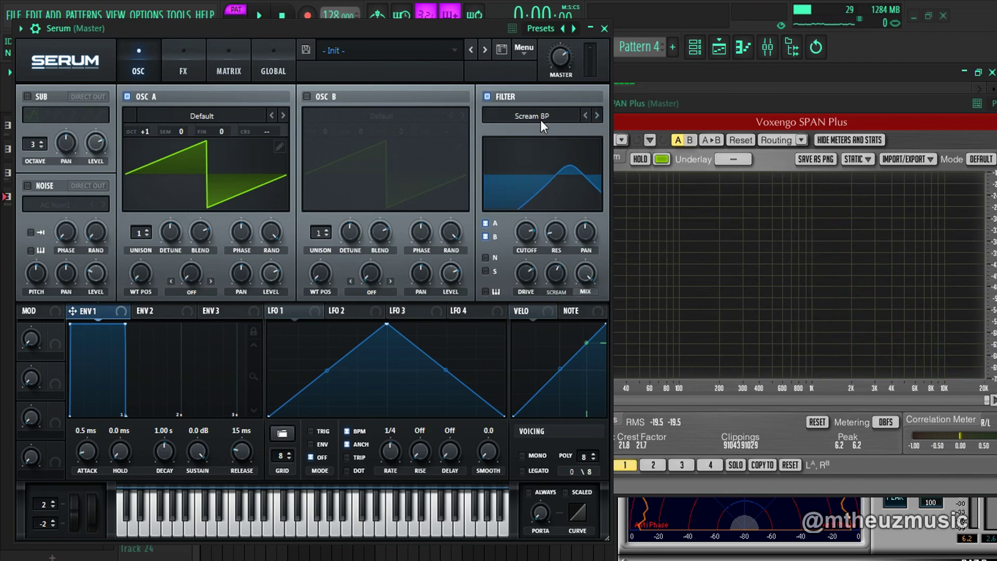
{"action": "left_click", "coordinate": [588, 120]}
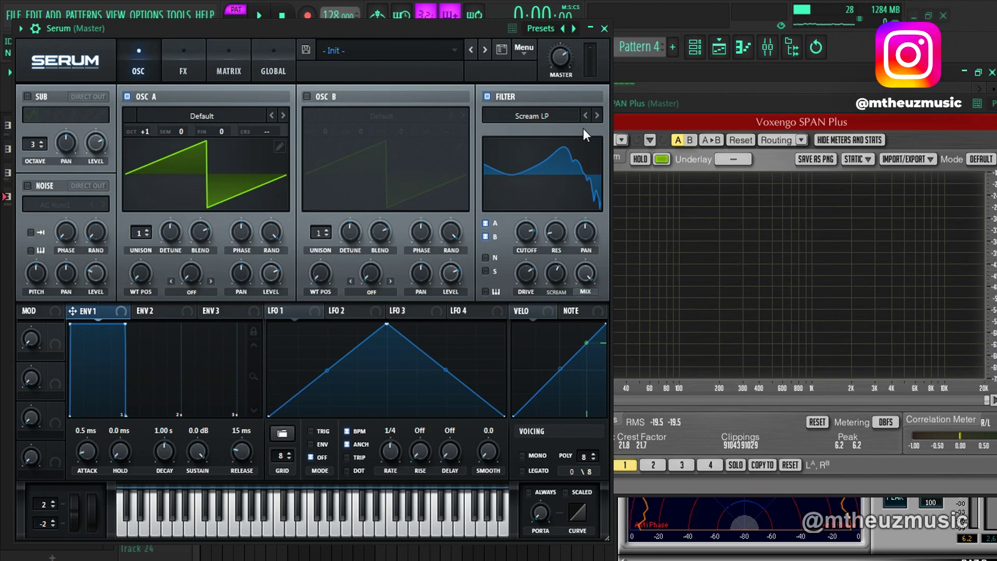
{"action": "left_click_drag", "start_coordinate": [574, 276], "coordinate": [538, 294]}
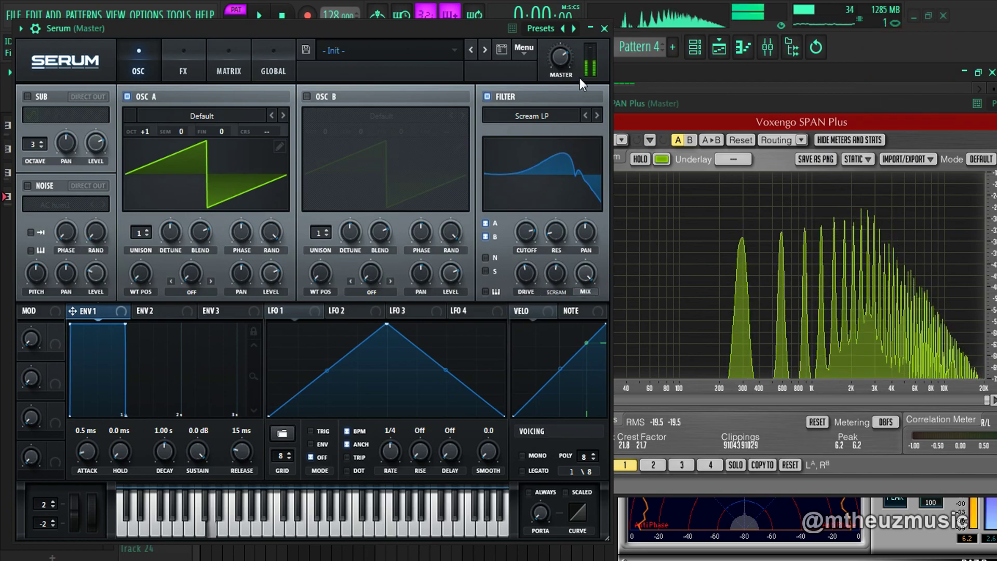
{"action": "left_click", "coordinate": [594, 117]}
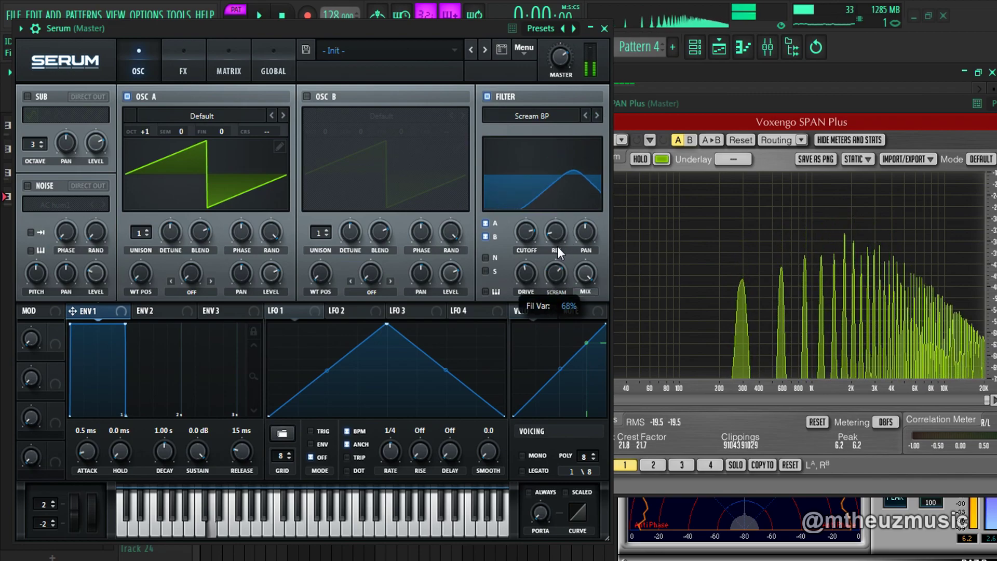
{"action": "left_click_drag", "start_coordinate": [537, 241], "coordinate": [531, 287]}
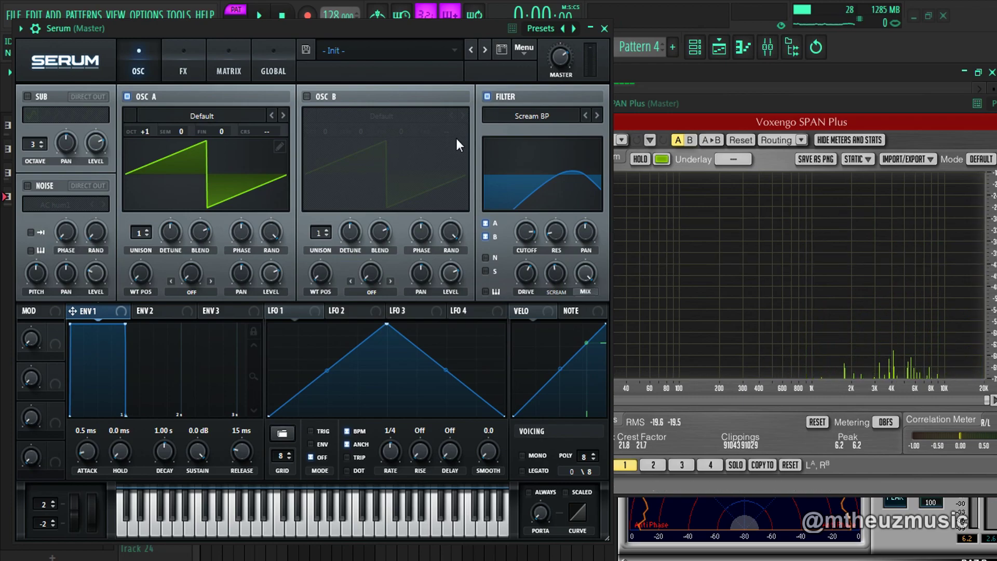
- Set the filter to the miscellaneous type Dist.Comb 1 LP
{"action": "left_click", "coordinate": [531, 117]}
{"action": "mouse_move", "coordinate": [540, 184]}
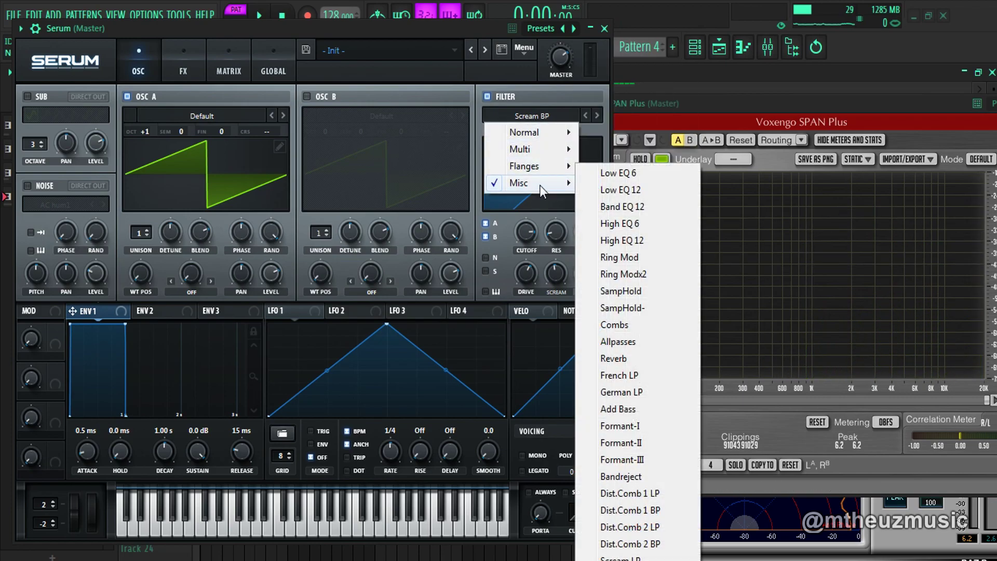
{"action": "left_click", "coordinate": [636, 498]}
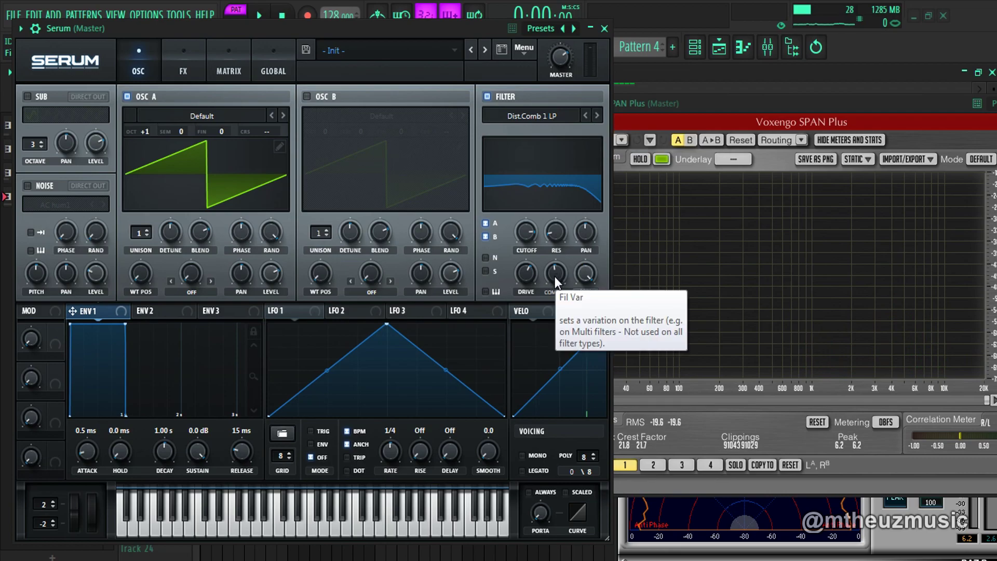
- Vary the comb frequency of the Dist.Comb 1 LP filter and raise its cutoff
{"action": "left_click_drag", "start_coordinate": [554, 277], "coordinate": [560, 262]}
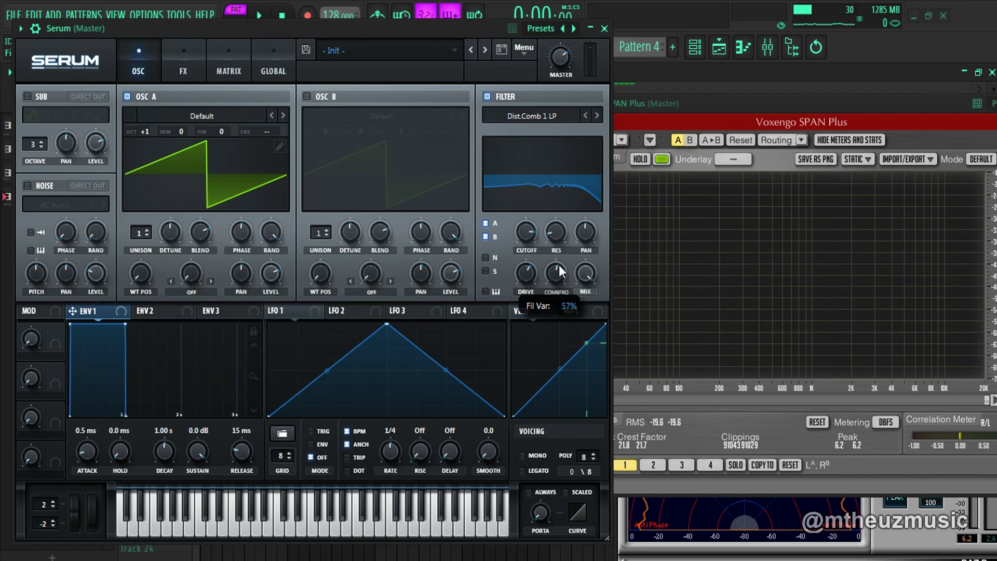
{"action": "mouse_move", "coordinate": [559, 266]}
{"action": "left_mouse_down"}
{"action": "mouse_move", "coordinate": [565, 232]}
{"action": "mouse_move", "coordinate": [546, 269]}
{"action": "left_mouse_up"}
{"action": "left_click_drag", "start_coordinate": [527, 233], "coordinate": [578, 138]}
- Step the filter to Dist.Comb 1 BP and on to Dist.Comb 2 LP, varying the cutoff on each
{"action": "left_click", "coordinate": [598, 115]}
{"action": "left_click_drag", "start_coordinate": [526, 251], "coordinate": [529, 242]}
{"action": "left_click", "coordinate": [597, 115]}
{"action": "mouse_move", "coordinate": [561, 214]}
{"action": "left_mouse_down"}
{"action": "mouse_move", "coordinate": [539, 199]}
{"action": "mouse_move", "coordinate": [530, 232]}
{"action": "mouse_move", "coordinate": [553, 272]}
{"action": "mouse_move", "coordinate": [539, 318]}
{"action": "mouse_move", "coordinate": [576, 219]}
{"action": "left_mouse_up"}
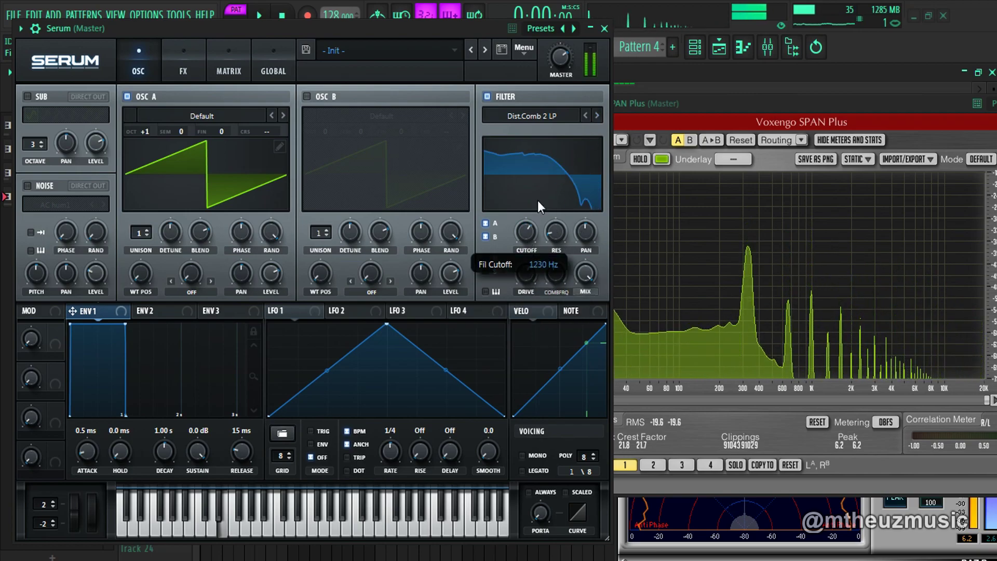
- Set the filter to Dist.Comb 2 BP, with the comb frequency at about 78%, and vary its cutoff
{"action": "left_click", "coordinate": [597, 116]}
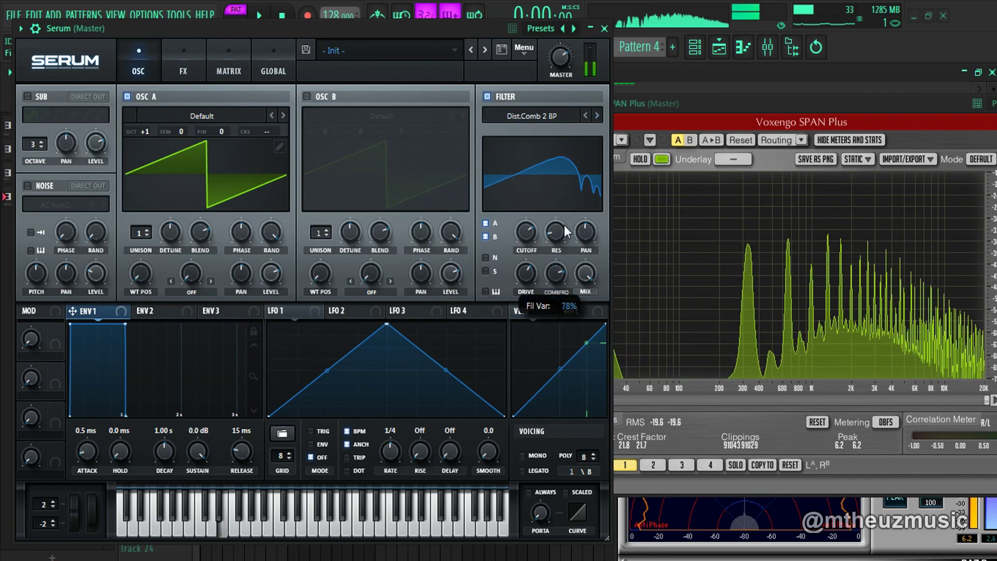
{"action": "left_click_drag", "start_coordinate": [518, 237], "coordinate": [551, 184]}
- Set the filter to Add Bass and demonstrate its cutoff and the low and high extremes of its thru amount
{"action": "left_click", "coordinate": [597, 115]}
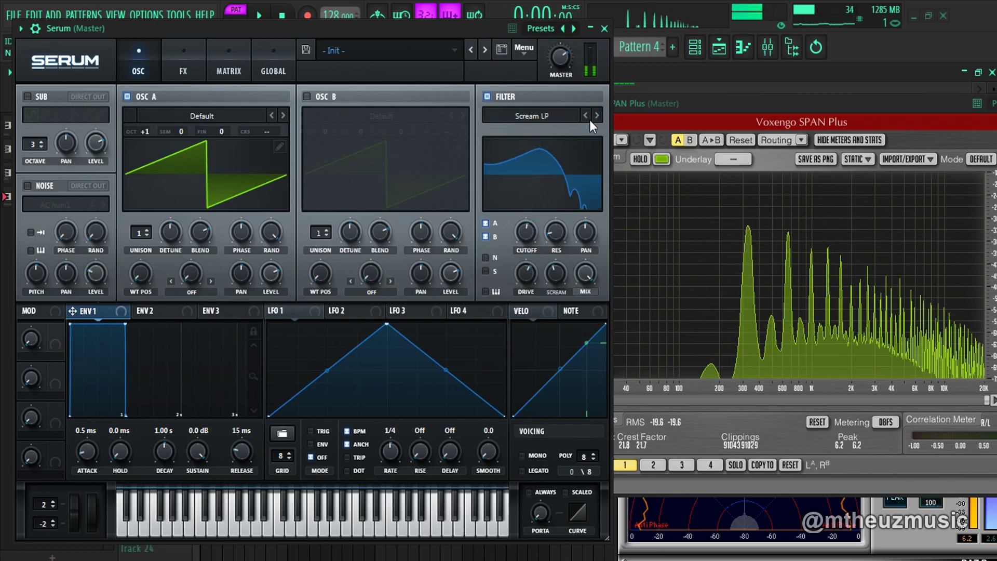
{"action": "left_click", "coordinate": [569, 119]}
{"action": "mouse_move", "coordinate": [567, 183]}
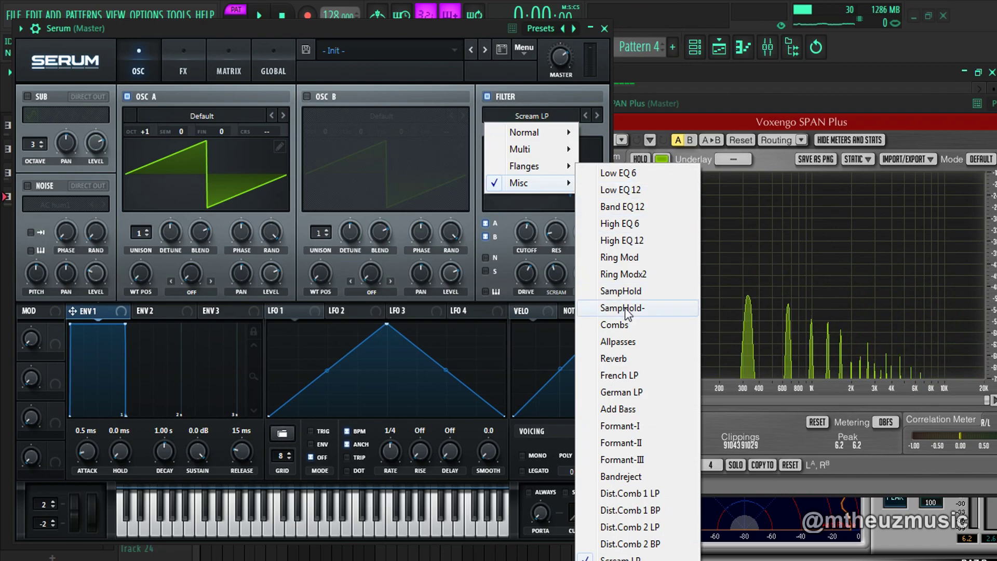
{"action": "left_click", "coordinate": [658, 409]}
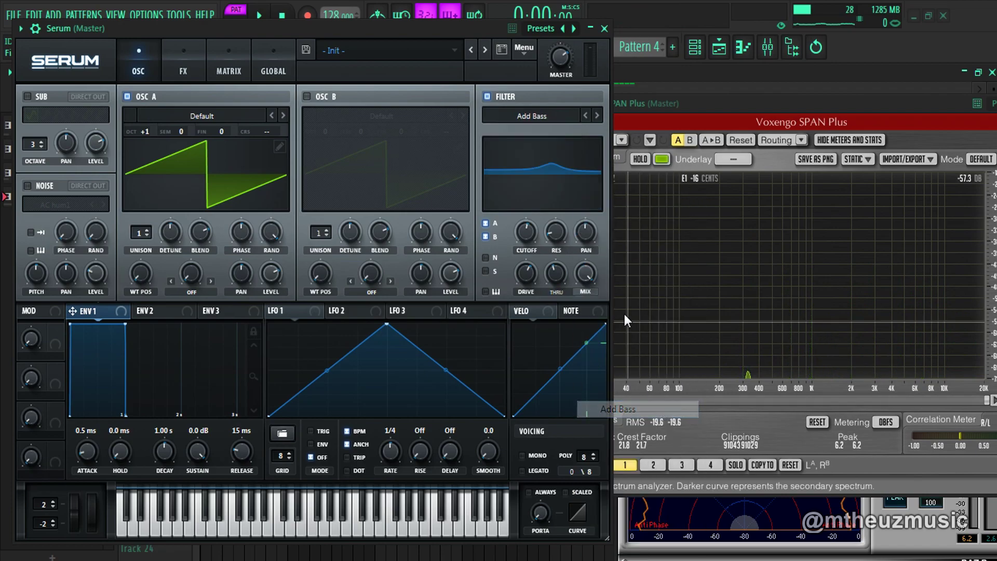
{"action": "left_click_drag", "start_coordinate": [543, 199], "coordinate": [512, 285]}
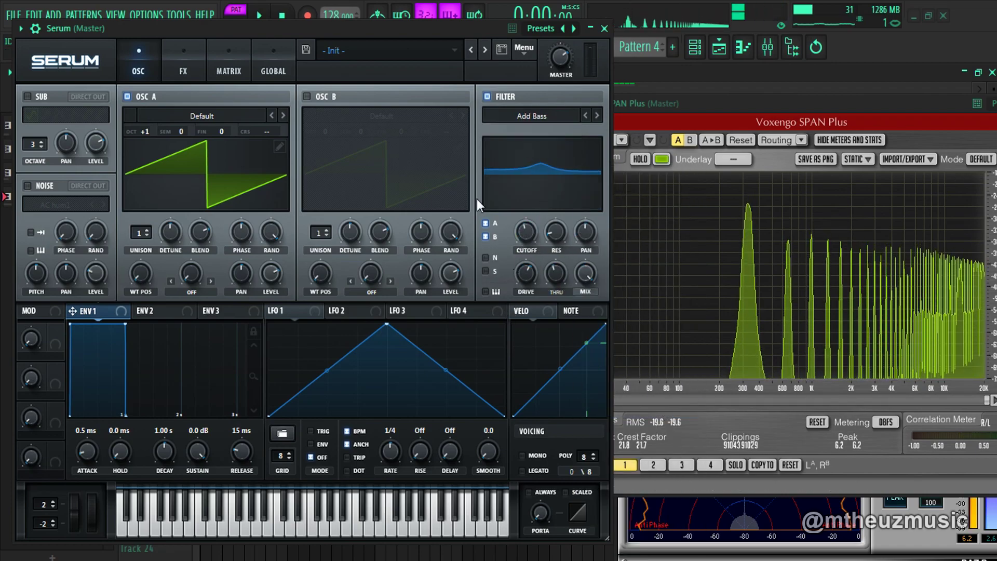
{"action": "left_click_drag", "start_coordinate": [555, 274], "coordinate": [537, 175]}
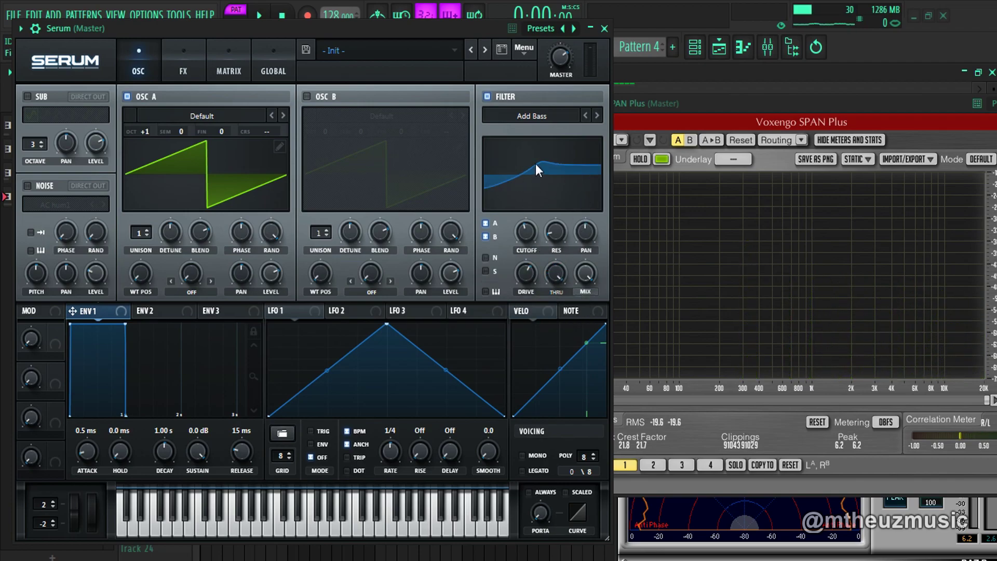
{"action": "left_click_drag", "start_coordinate": [549, 272], "coordinate": [486, 466]}
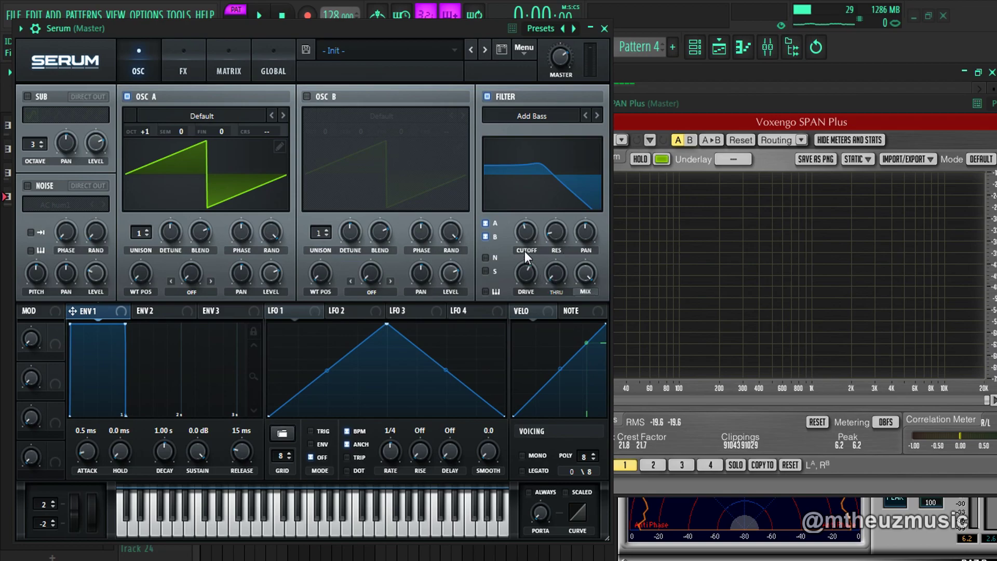
{"action": "left_click_drag", "start_coordinate": [560, 254], "coordinate": [570, 227]}
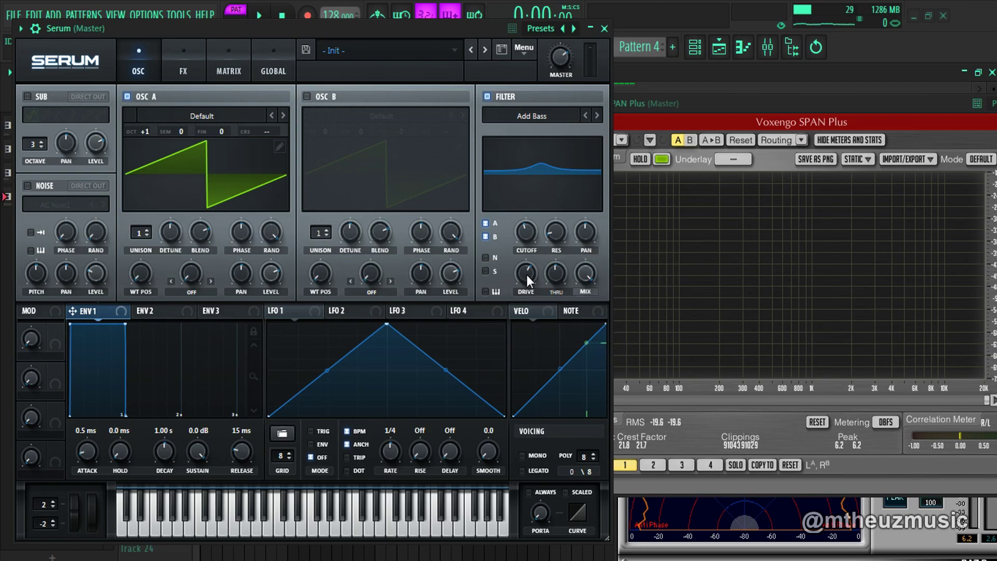
- Set the filter to MG Low 24, reset its drive and raise it again to compare the filter curve
{"action": "mouse_move", "coordinate": [526, 276]}
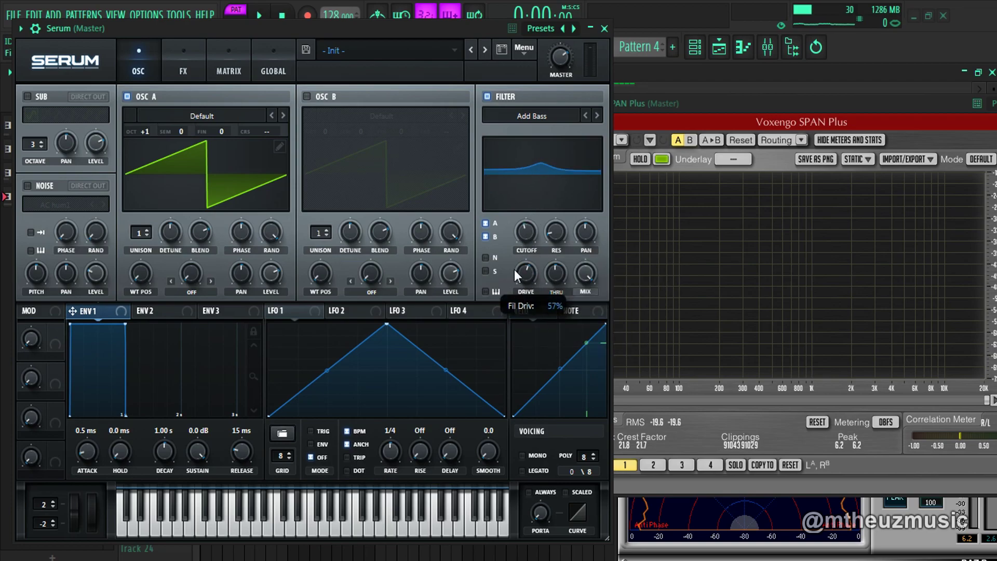
{"action": "left_click", "coordinate": [524, 118]}
{"action": "mouse_move", "coordinate": [517, 131]}
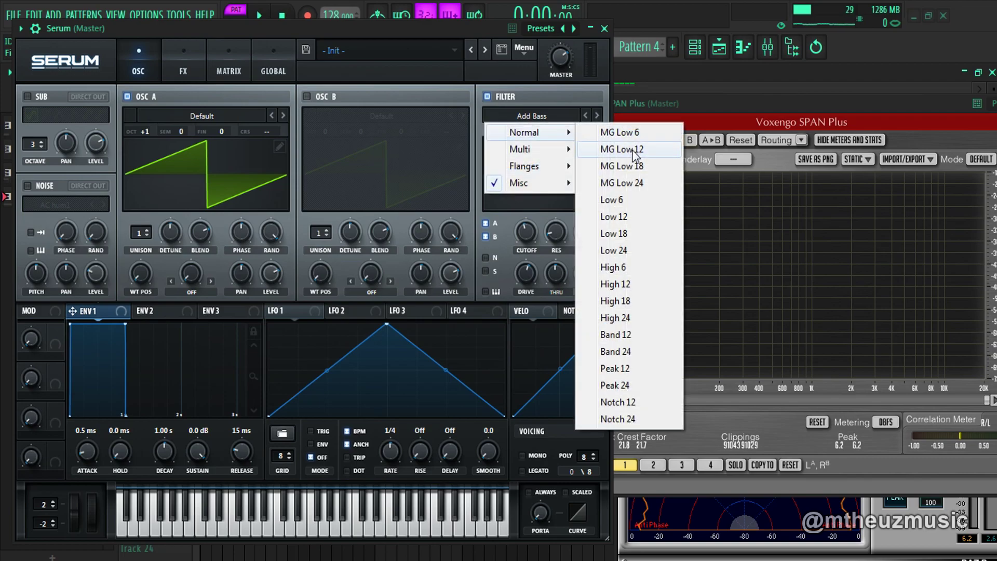
{"action": "left_click", "coordinate": [621, 182]}
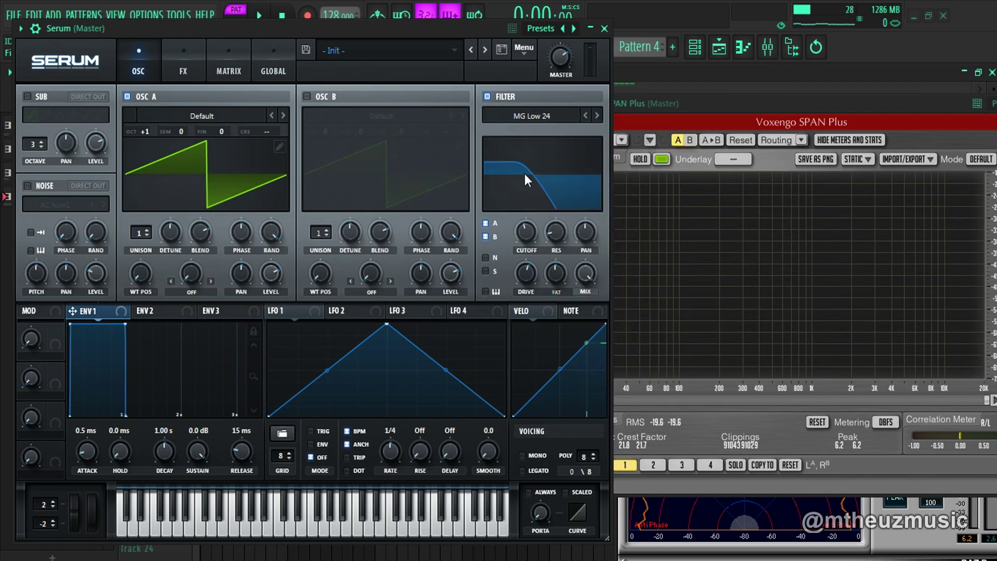
{"action": "double_click", "coordinate": [536, 270]}
{"action": "left_click_drag", "start_coordinate": [520, 275], "coordinate": [528, 234]}
{"action": "double_click", "coordinate": [521, 284]}
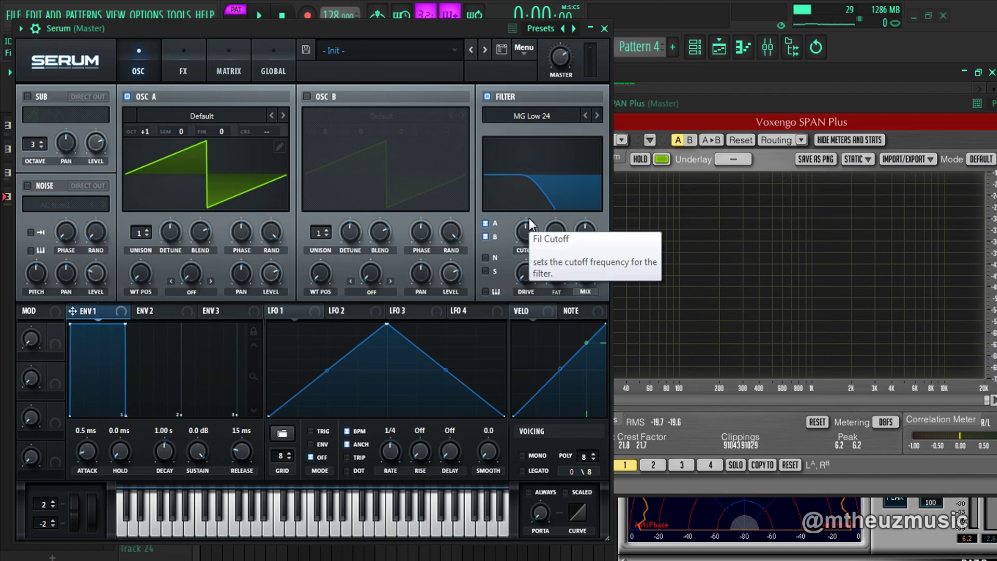
{"action": "scroll", "coordinate": [531, 270], "scroll_direction": "up", "scroll_amount": 2}
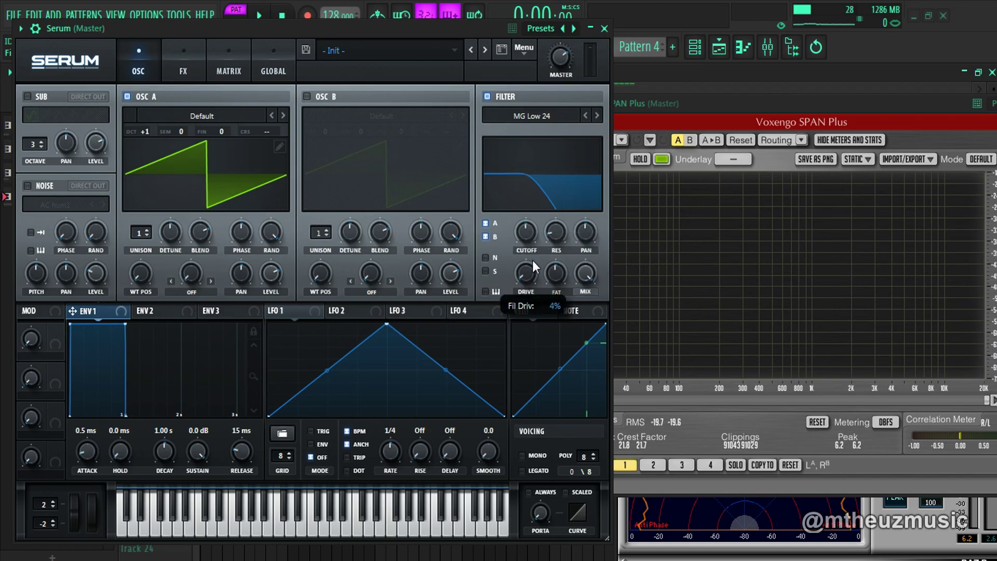
{"action": "scroll", "coordinate": [531, 281], "scroll_direction": "up", "scroll_amount": 2}
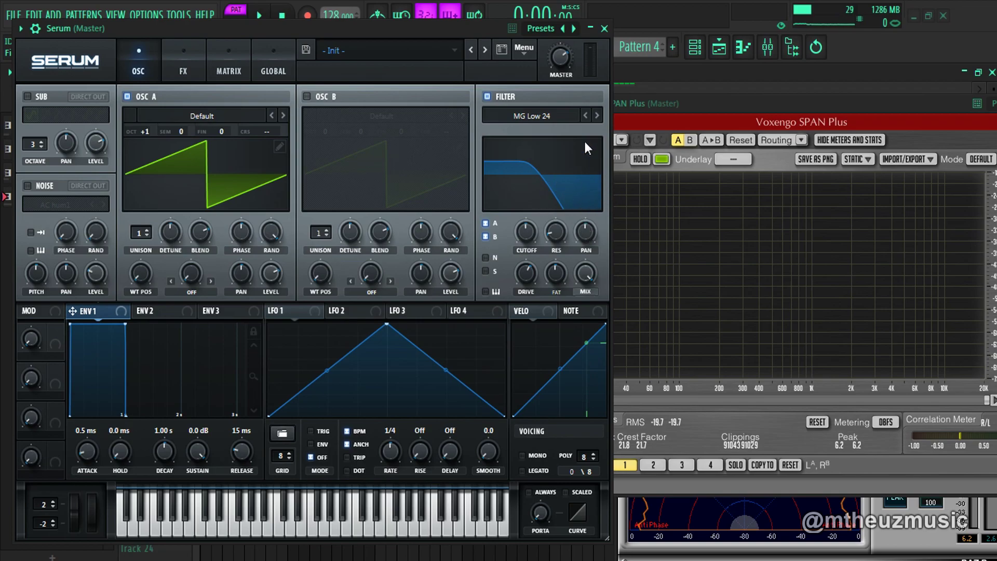
- Set the filter to the miscellaneous type Formant-I
{"action": "left_click", "coordinate": [573, 116]}
{"action": "mouse_move", "coordinate": [544, 174]}
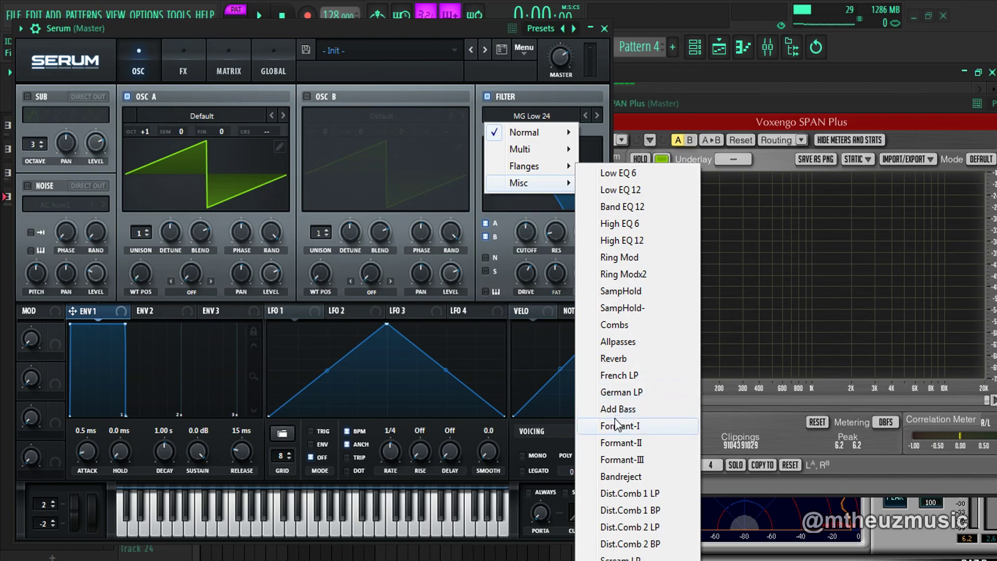
{"action": "left_click", "coordinate": [623, 427]}
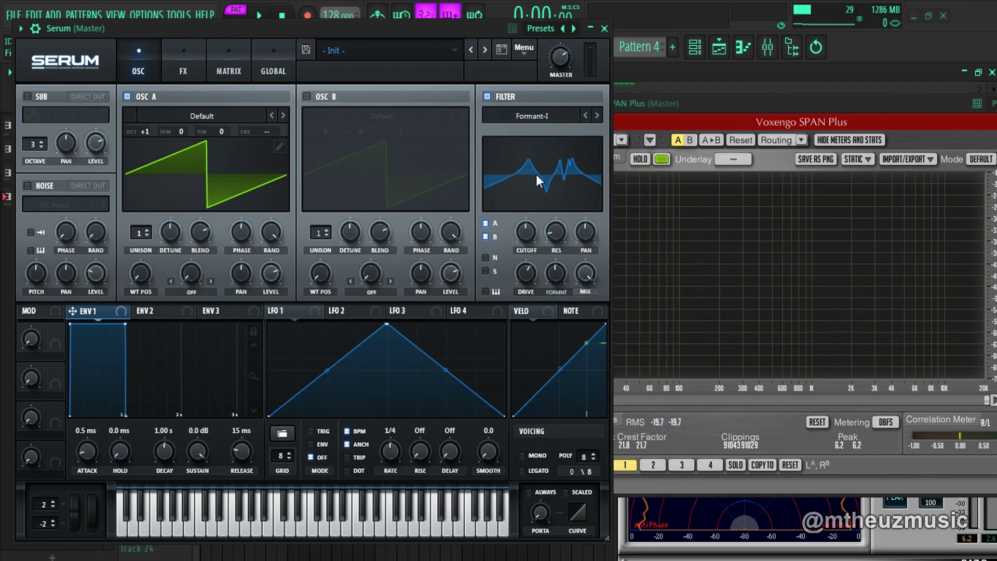
{"action": "left_click_drag", "start_coordinate": [566, 155], "coordinate": [579, 165]}
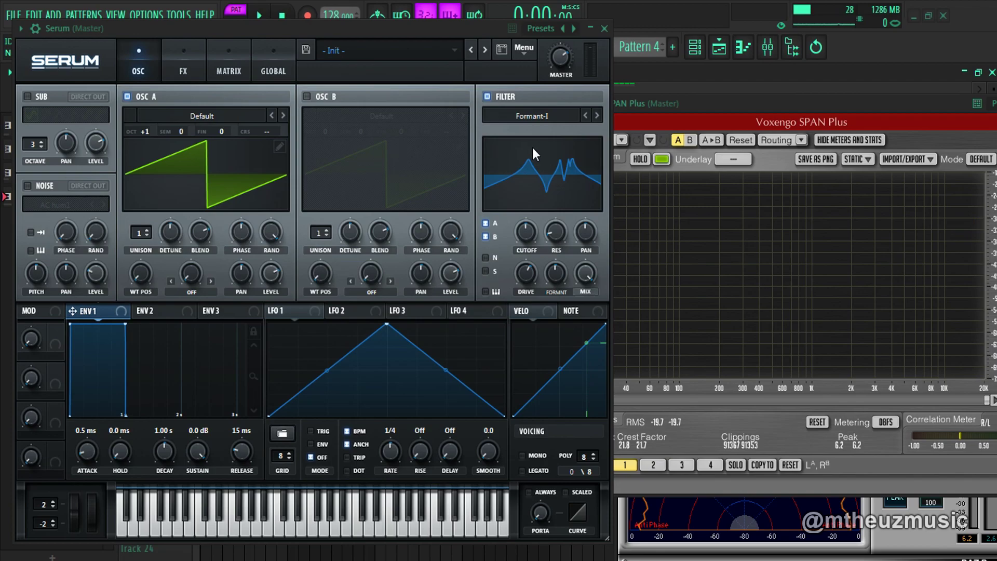
- Turn on the filter effect and compare its available filter types with those of the main filter
{"action": "left_click", "coordinate": [178, 65]}
{"action": "left_click", "coordinate": [33, 285]}
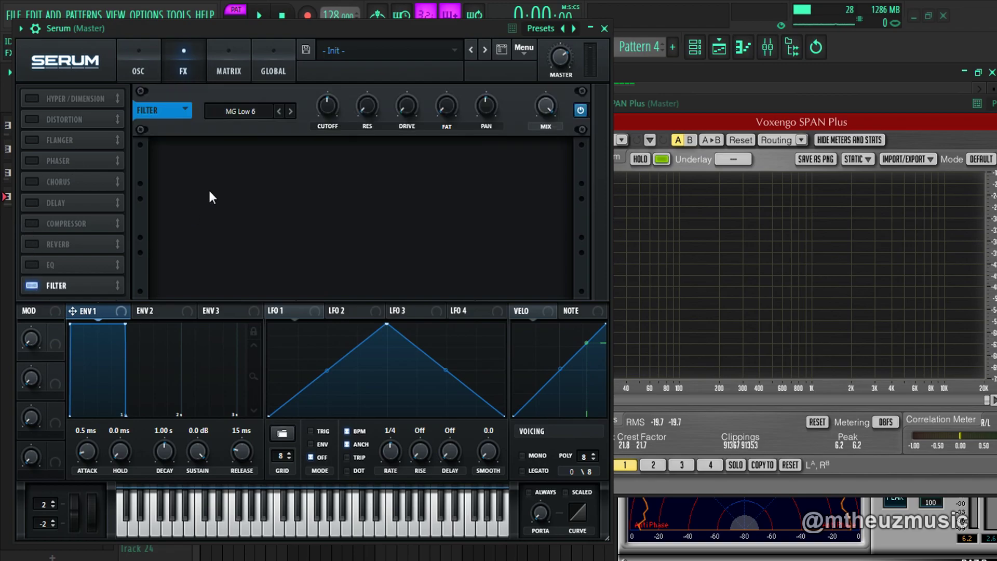
{"action": "left_click", "coordinate": [239, 111]}
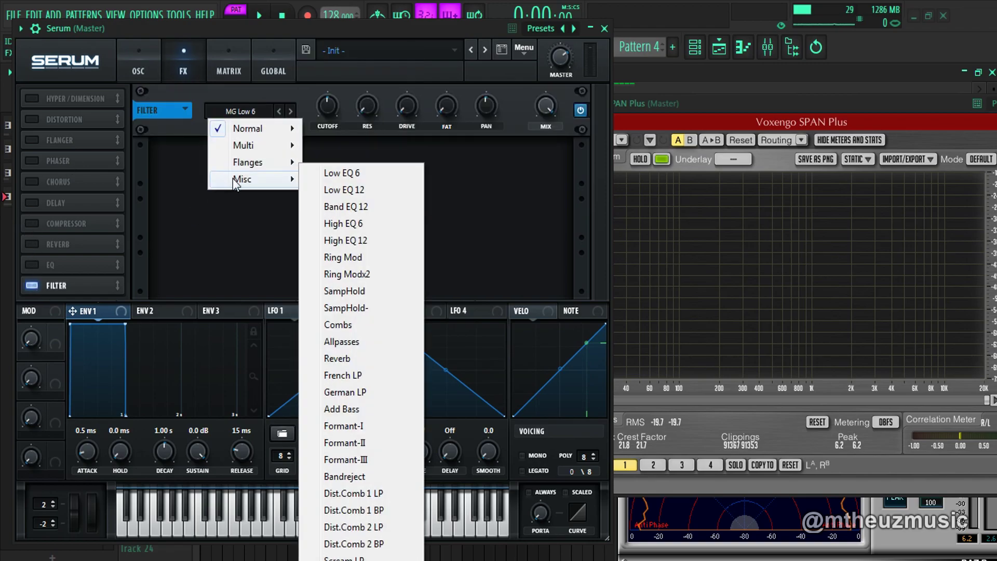
{"action": "left_click", "coordinate": [155, 62]}
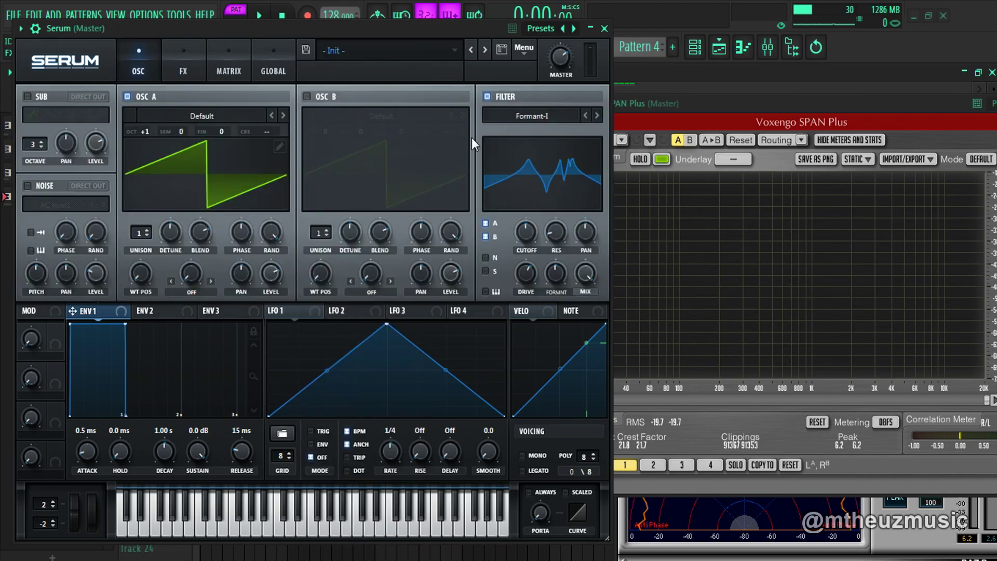
{"action": "left_click", "coordinate": [541, 118]}
{"action": "left_click", "coordinate": [184, 64]}
{"action": "left_click", "coordinate": [239, 112]}
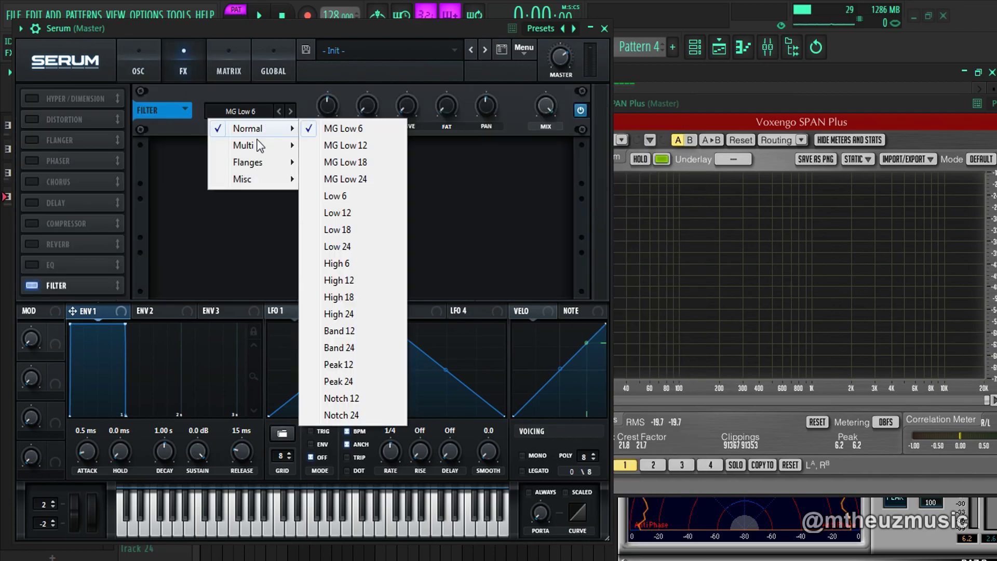
{"action": "mouse_move", "coordinate": [262, 166]}
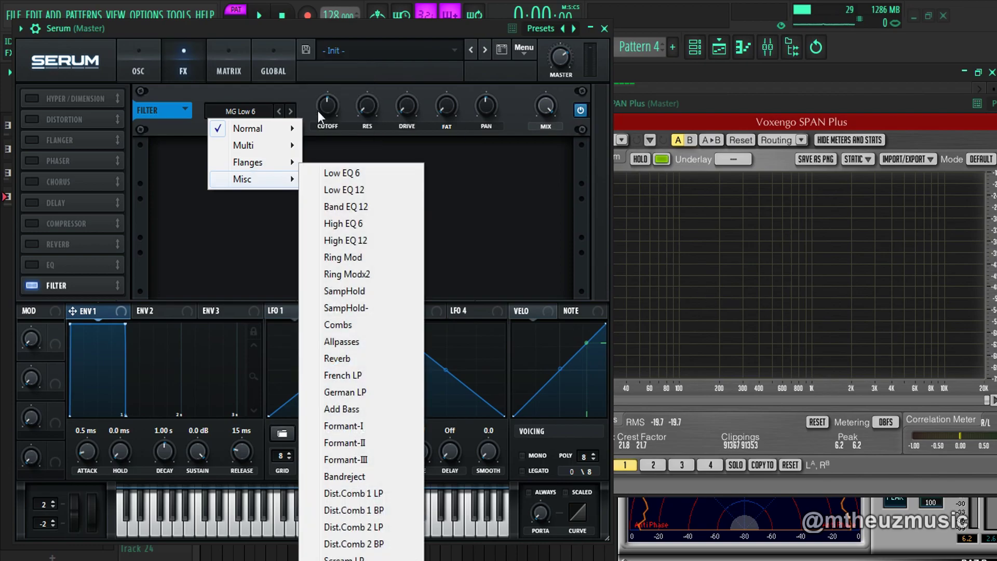
{"action": "left_click", "coordinate": [146, 59]}
{"action": "left_click_drag", "start_coordinate": [282, 32], "coordinate": [295, 29]}
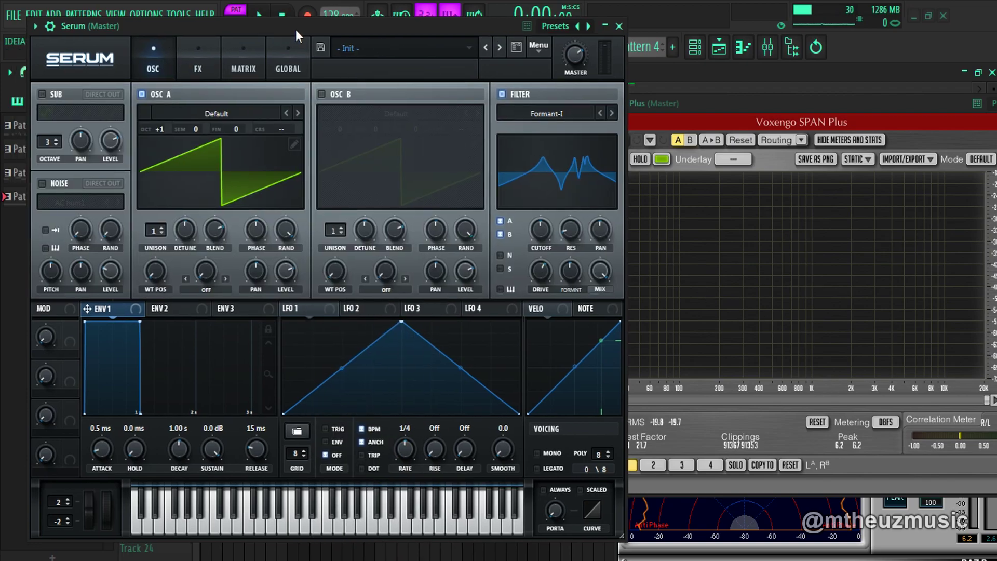
- Set the filter effect to High 24 with its drive at about 34%
{"action": "left_click", "coordinate": [198, 61]}
{"action": "left_click", "coordinate": [275, 110]}
{"action": "mouse_move", "coordinate": [271, 126]}
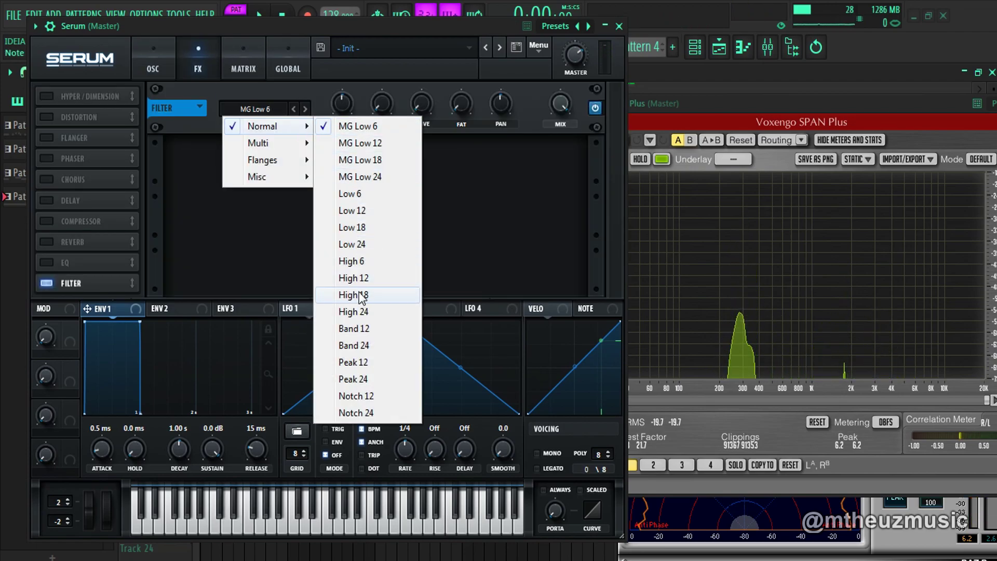
{"action": "left_click", "coordinate": [356, 311]}
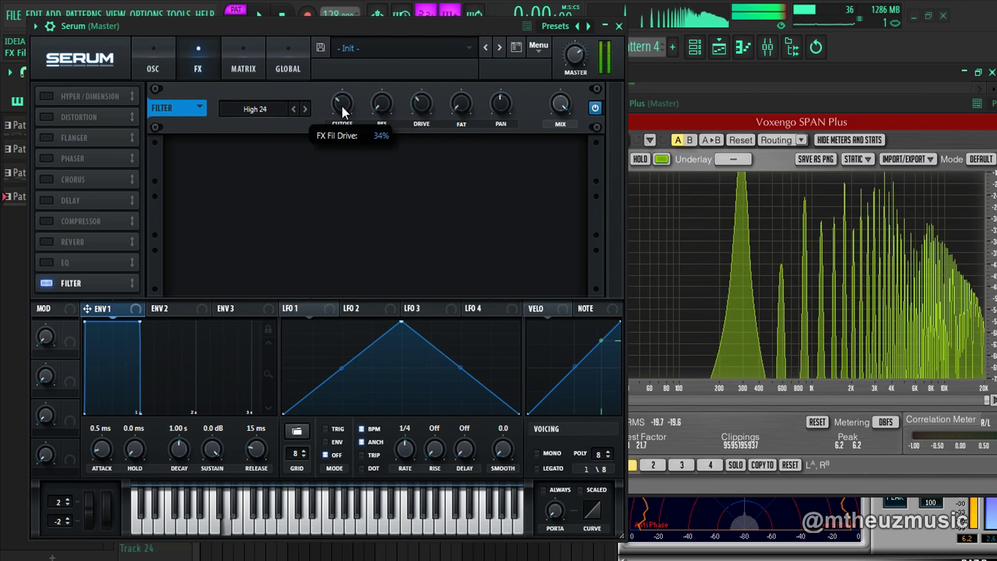
- Step the filter effect down through High 18 and High 12 to High 6 and lower its cutoff to about 22 Hz
{"action": "left_click", "coordinate": [294, 109]}
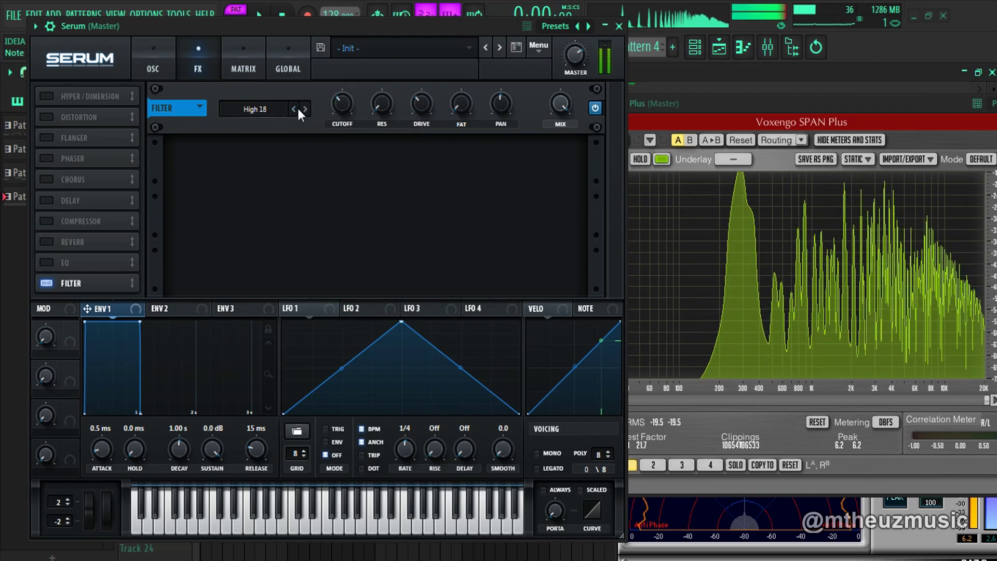
{"action": "left_click", "coordinate": [294, 110]}
{"action": "left_click", "coordinate": [294, 109]}
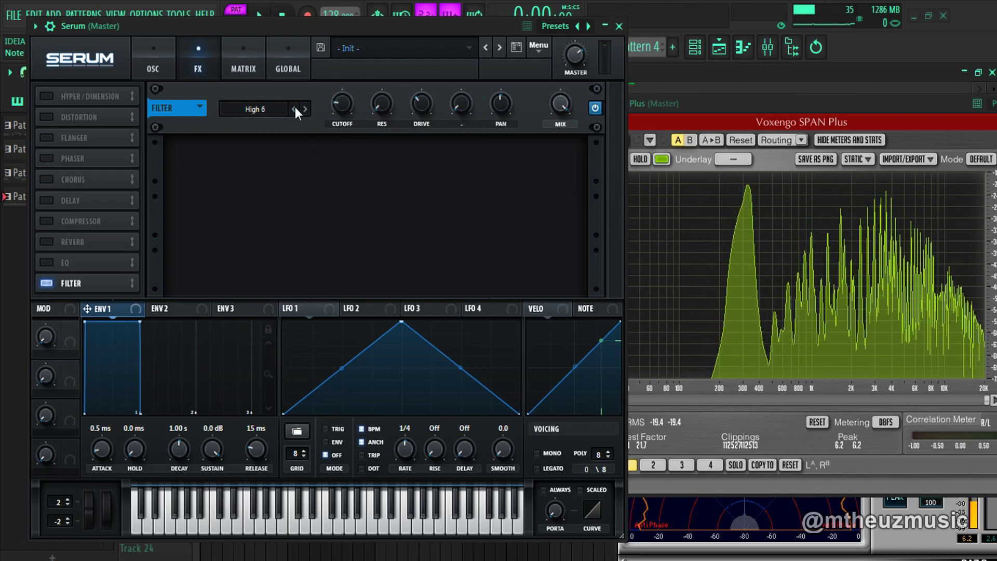
{"action": "left_click_drag", "start_coordinate": [343, 107], "coordinate": [343, 135]}
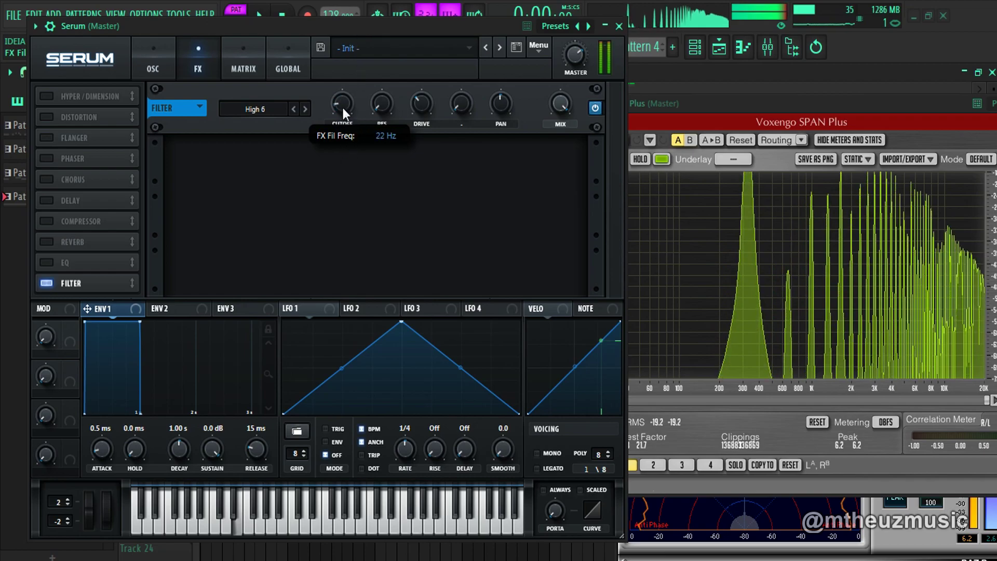
- Set the filter effect to MG Low 24 and raise its cutoff to about 2989 Hz
{"action": "left_click", "coordinate": [270, 111]}
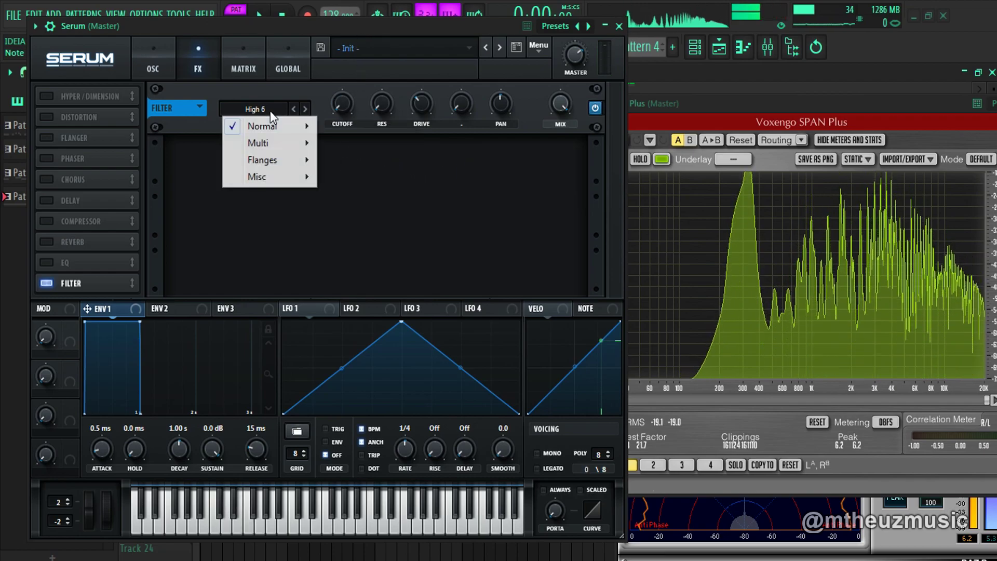
{"action": "mouse_move", "coordinate": [275, 126]}
{"action": "left_click", "coordinate": [369, 177]}
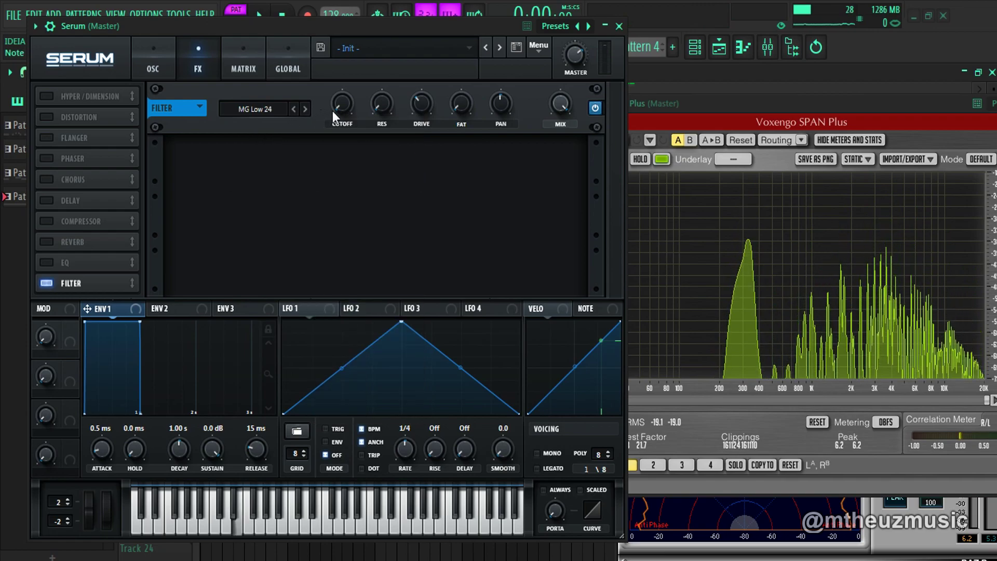
{"action": "left_click_drag", "start_coordinate": [342, 108], "coordinate": [378, 16]}
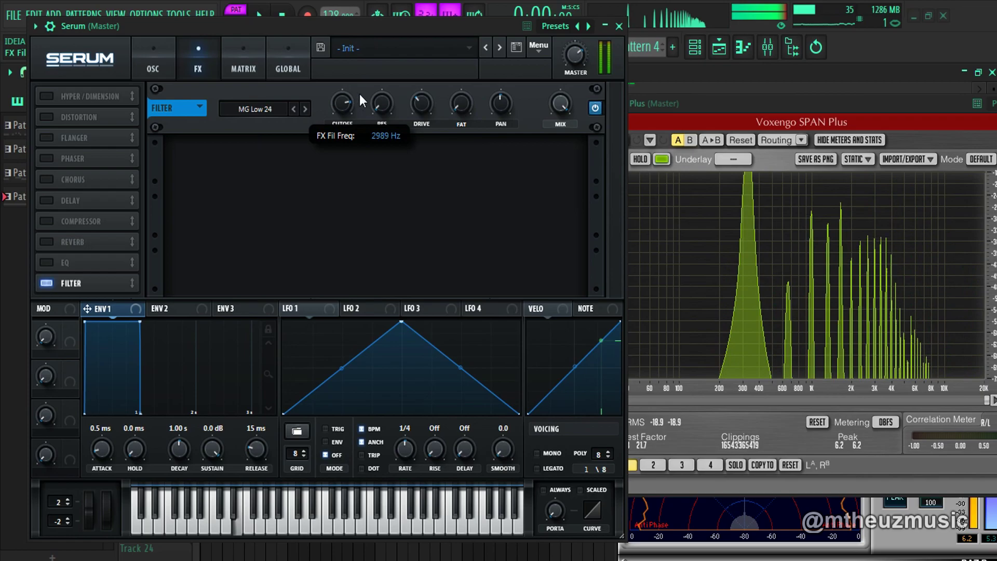
- Lower the filter effect's cutoff and modulate it with Envelope 1, shaped with a 1.04 s decay and minimum sustain
{"action": "left_click_drag", "start_coordinate": [325, 97], "coordinate": [333, 146]}
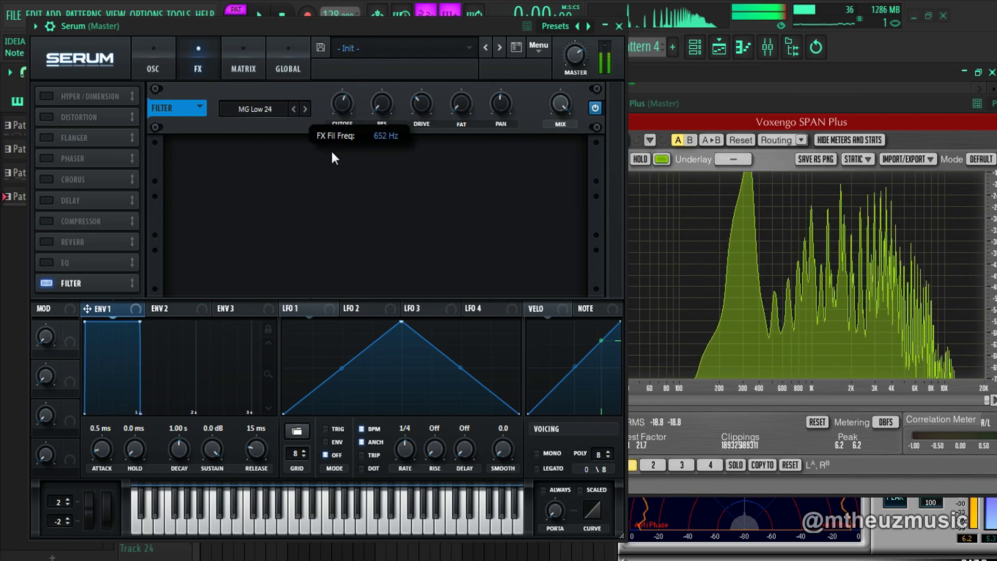
{"action": "left_click_drag", "start_coordinate": [140, 323], "coordinate": [337, 119]}
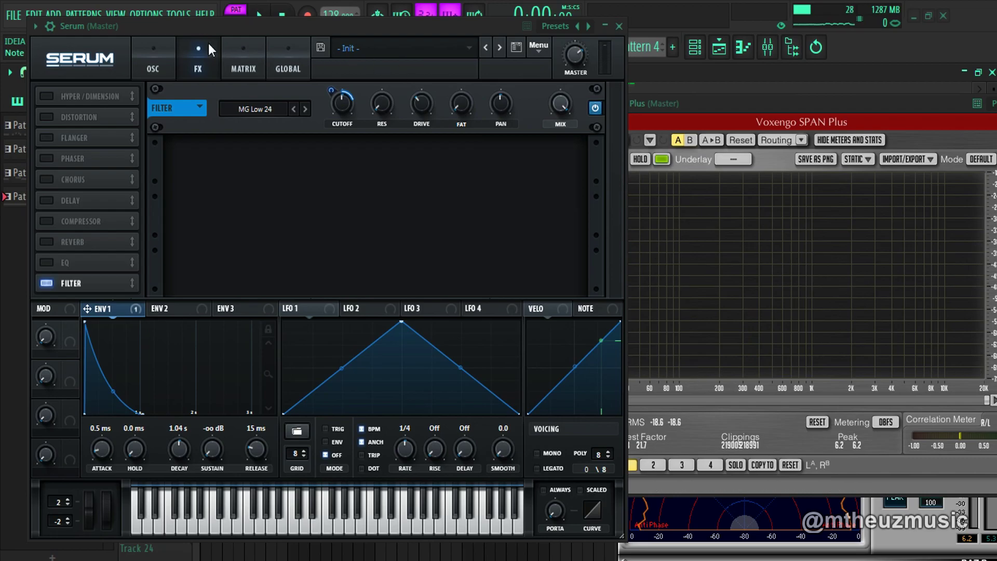
- Return to the oscillator page and review the main filter's available types in the Normal, Flanges and Misc categories
{"action": "left_click", "coordinate": [164, 57]}
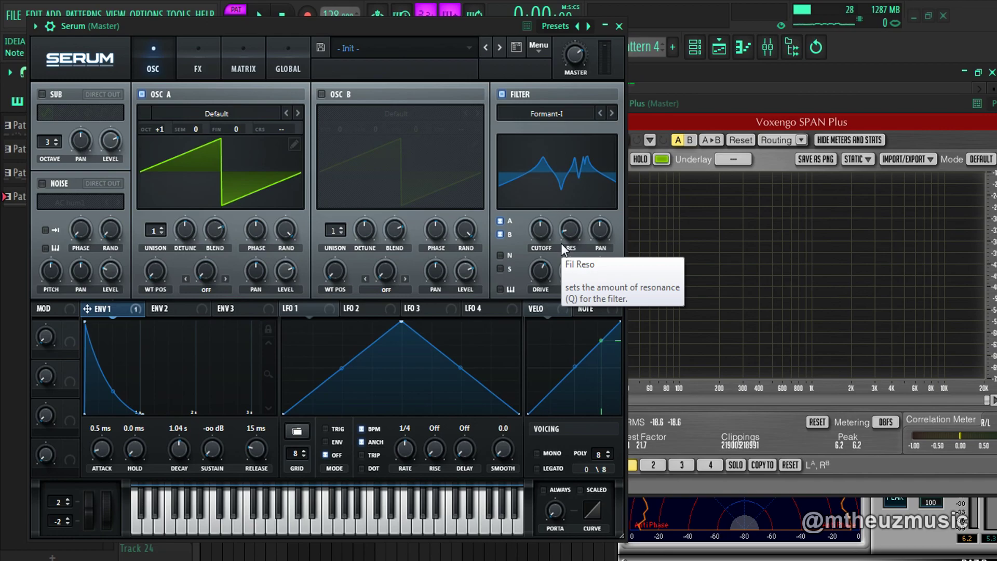
{"action": "left_click", "coordinate": [538, 116]}
{"action": "mouse_move", "coordinate": [584, 151]}
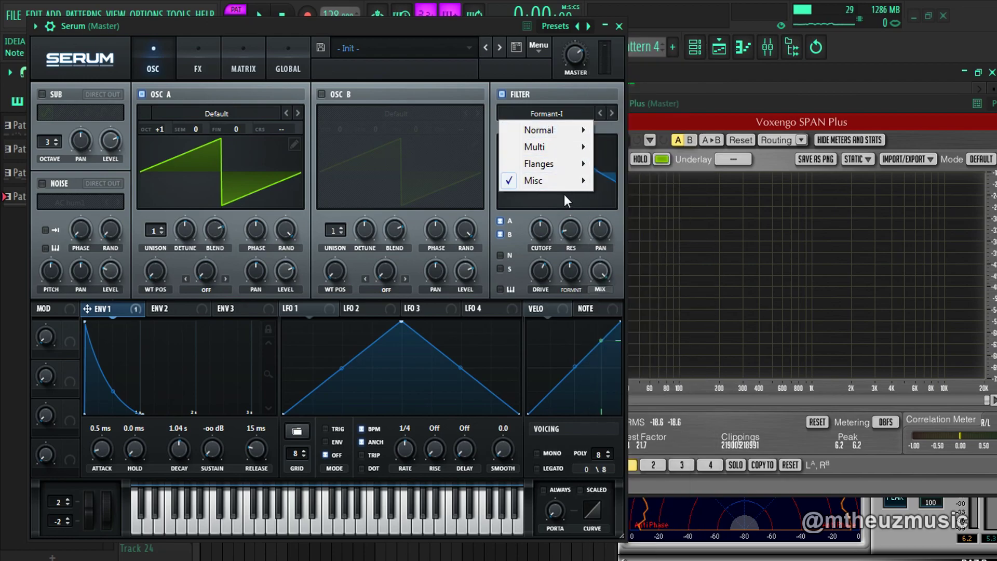
{"action": "mouse_move", "coordinate": [545, 137]}
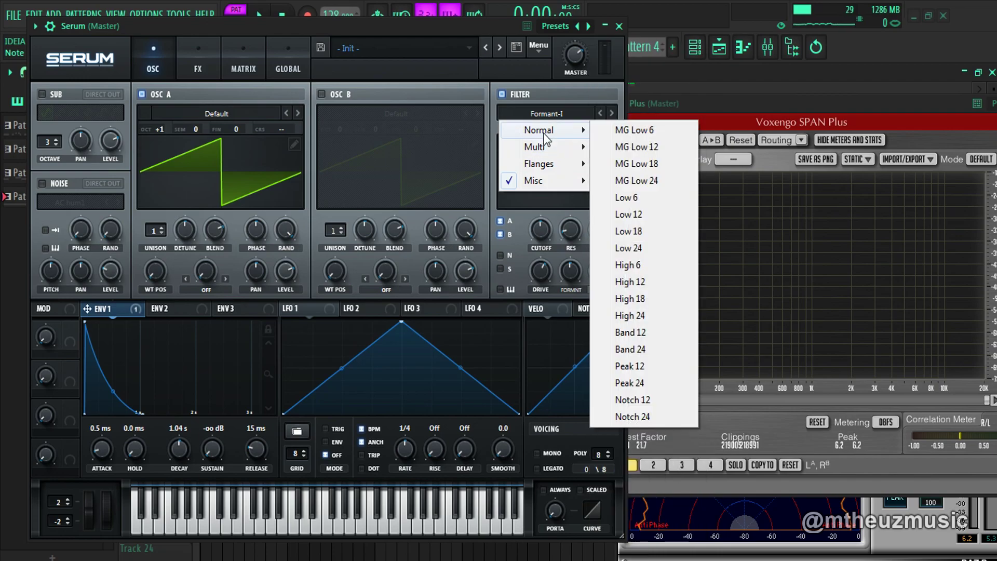
{"action": "mouse_move", "coordinate": [547, 165]}
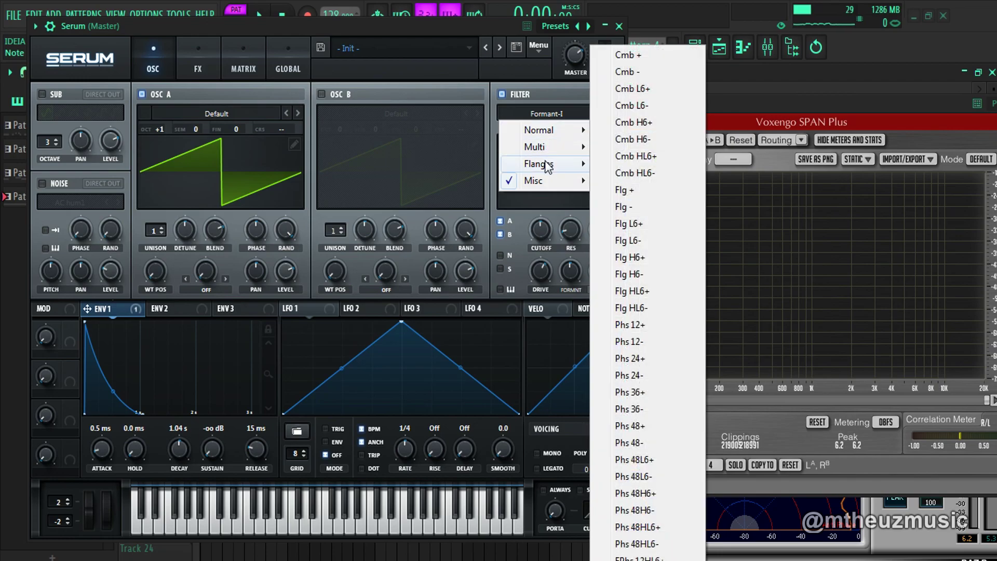
{"action": "mouse_move", "coordinate": [536, 185]}
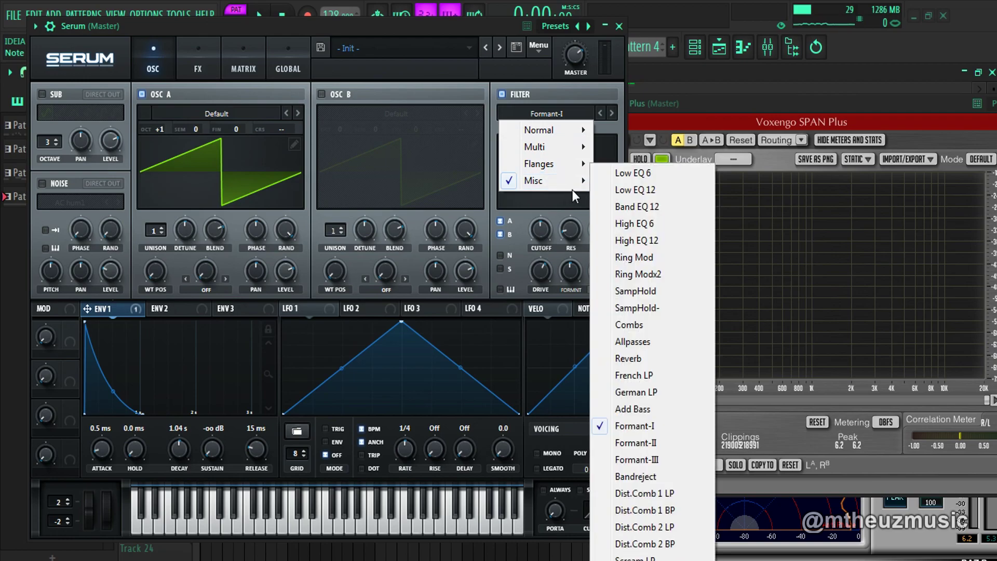
{"action": "mouse_move", "coordinate": [573, 190]}
{"action": "left_click", "coordinate": [494, 96]}
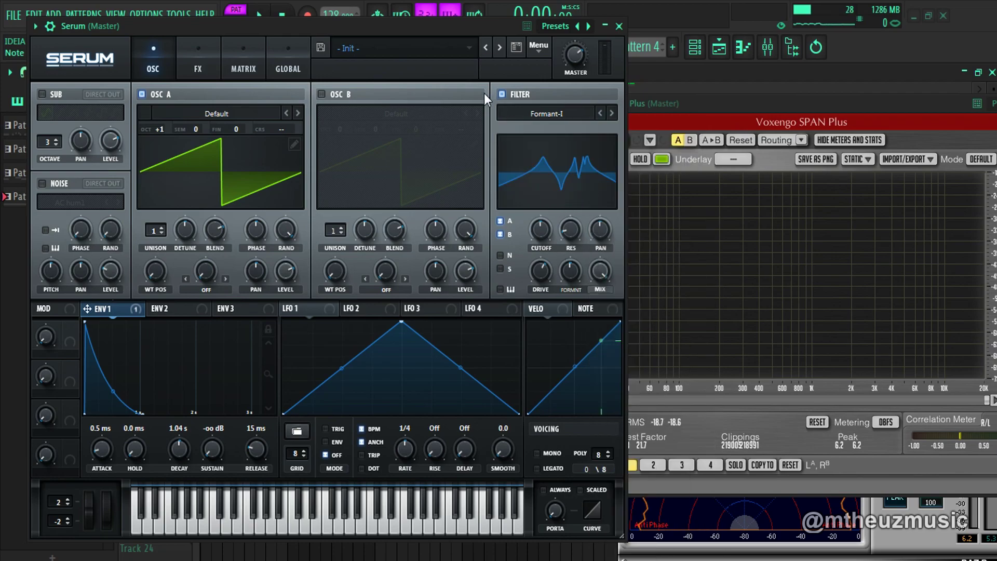